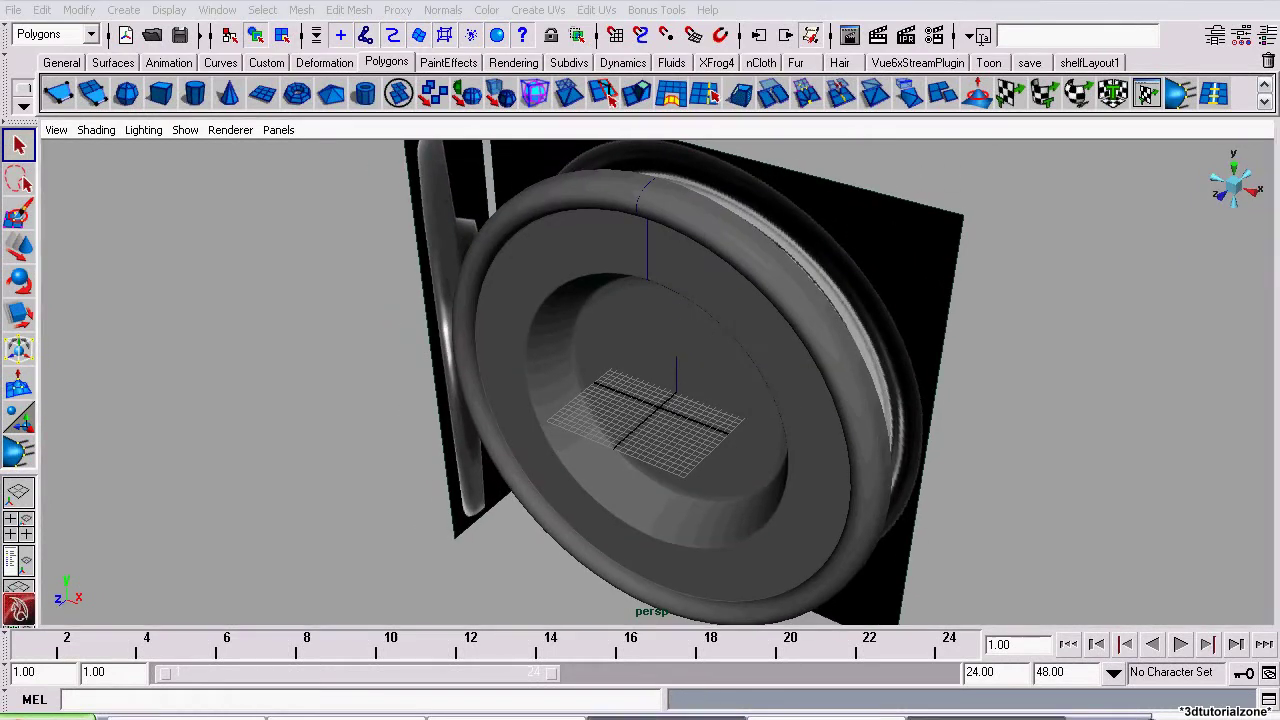
Examine the reference photo of the clock's back, and return to the 3D model.
click(666, 717)
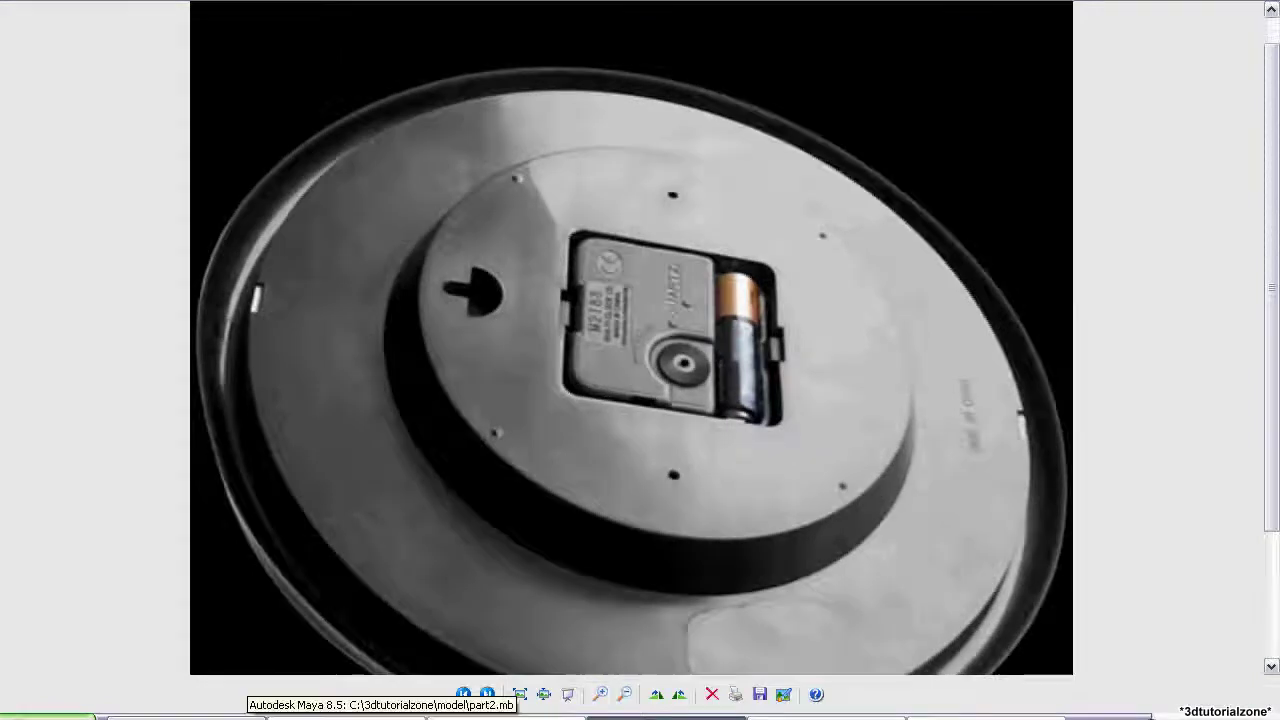
click(240, 717)
alt+drag(538, 303, 681, 337)
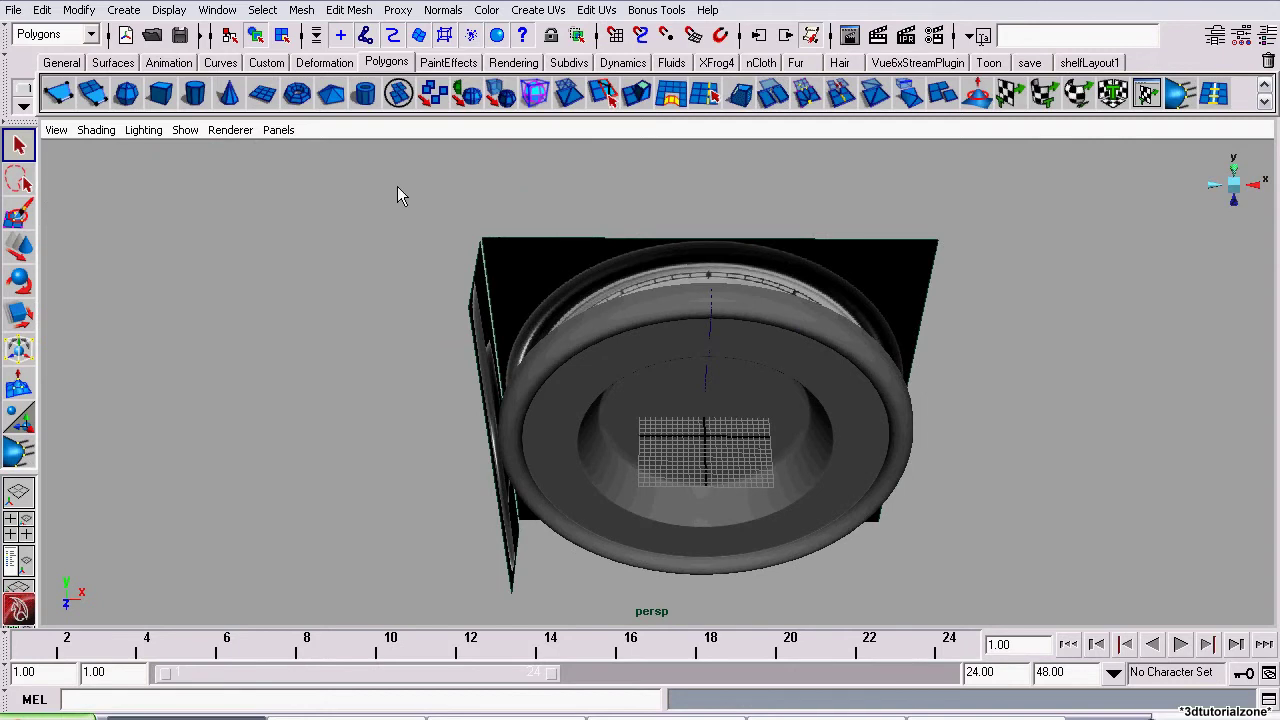
click(534, 288)
click(169, 10)
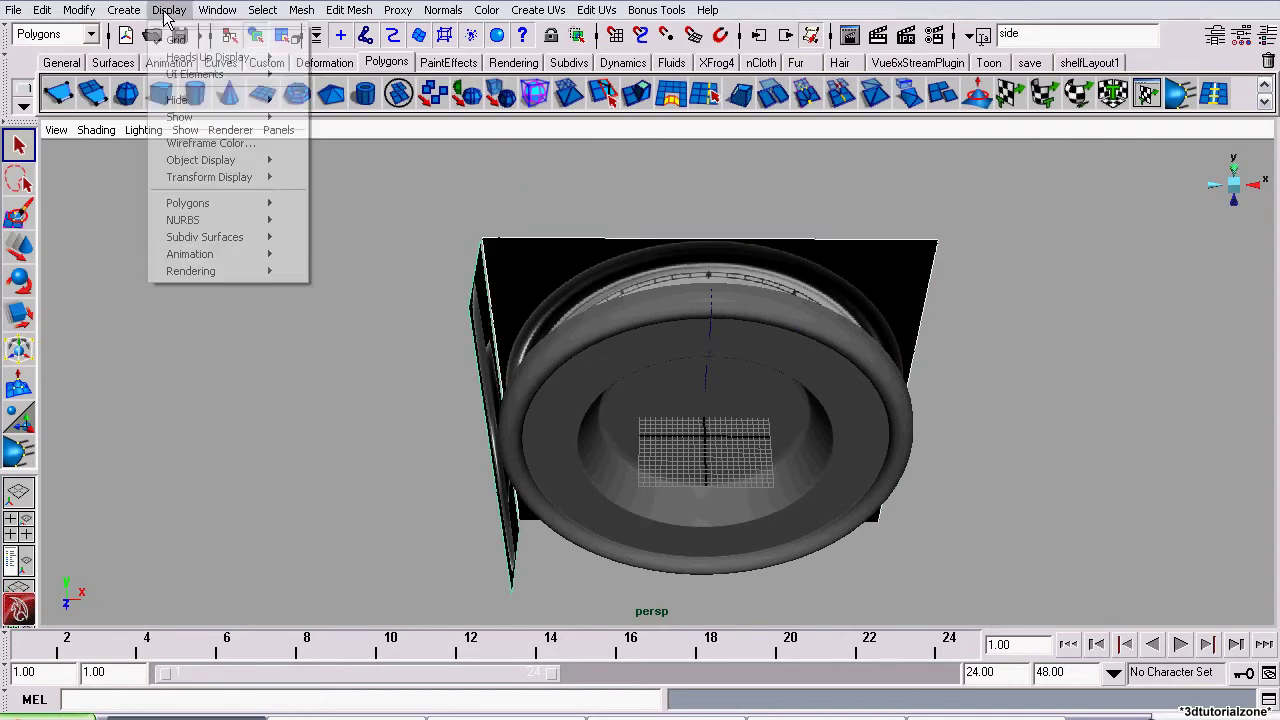
mouse_move(217, 102)
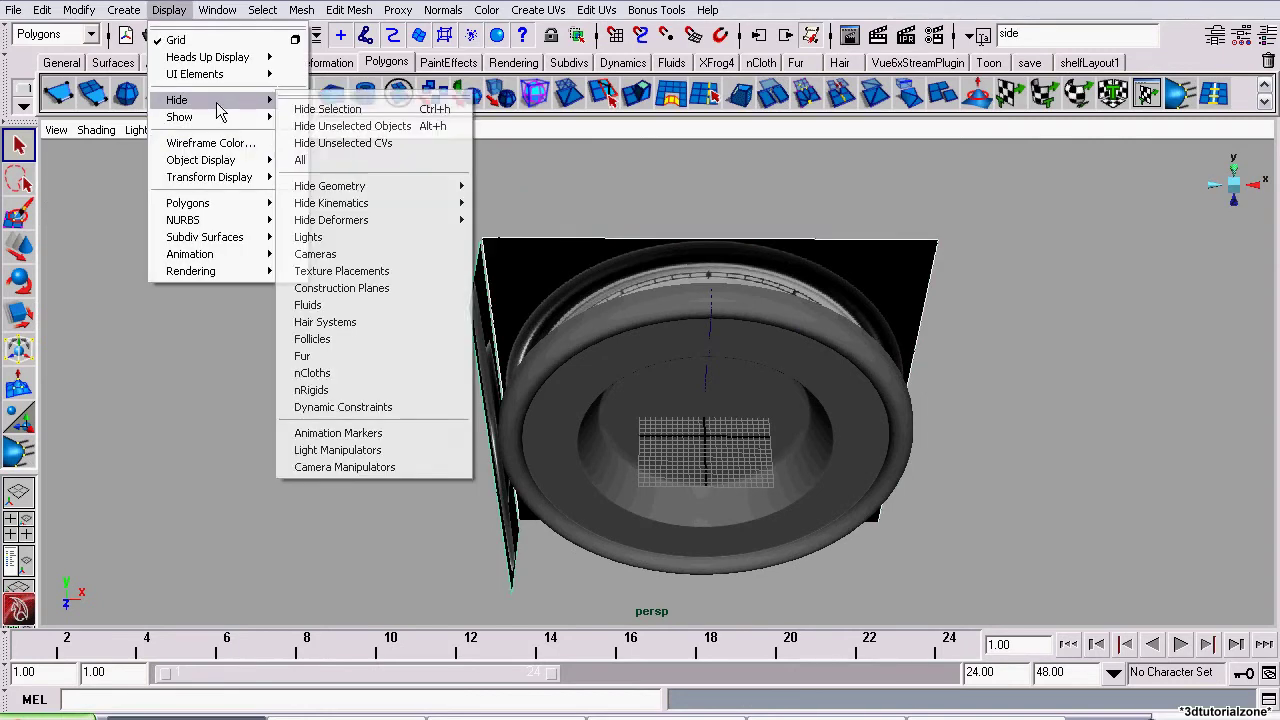
click(580, 146)
click(409, 216)
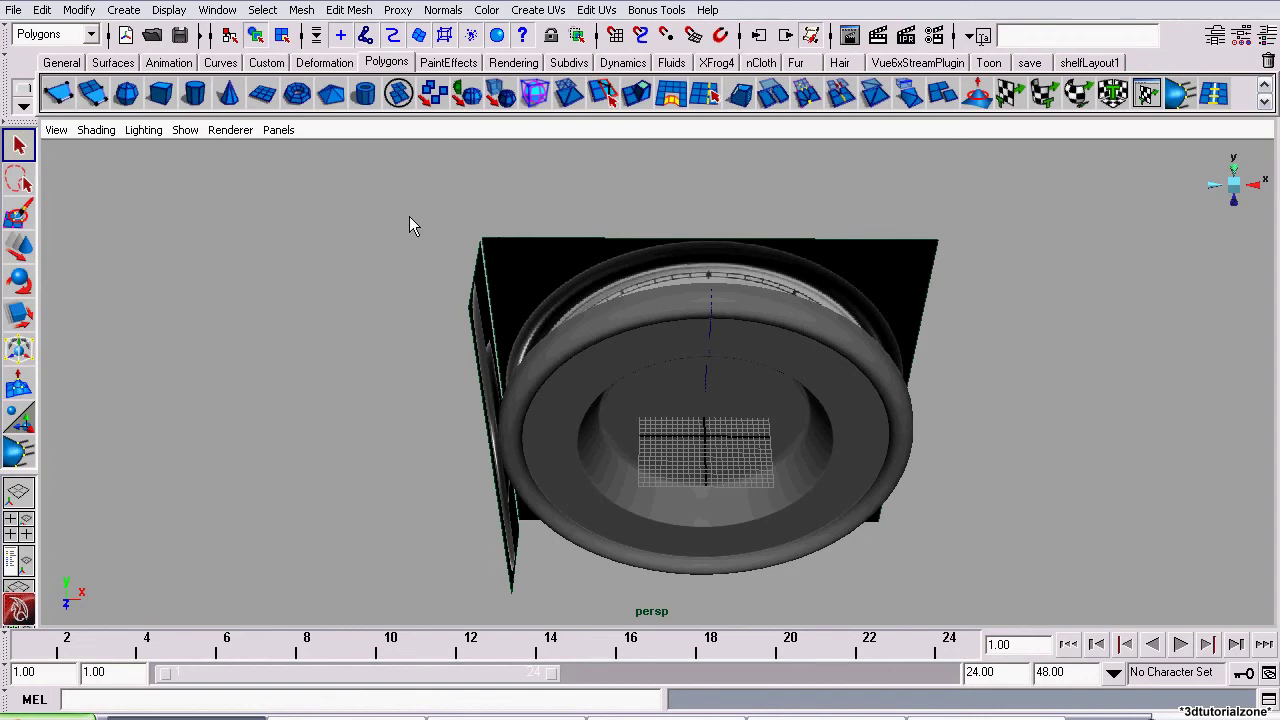
scroll(409, 216, up, 1)
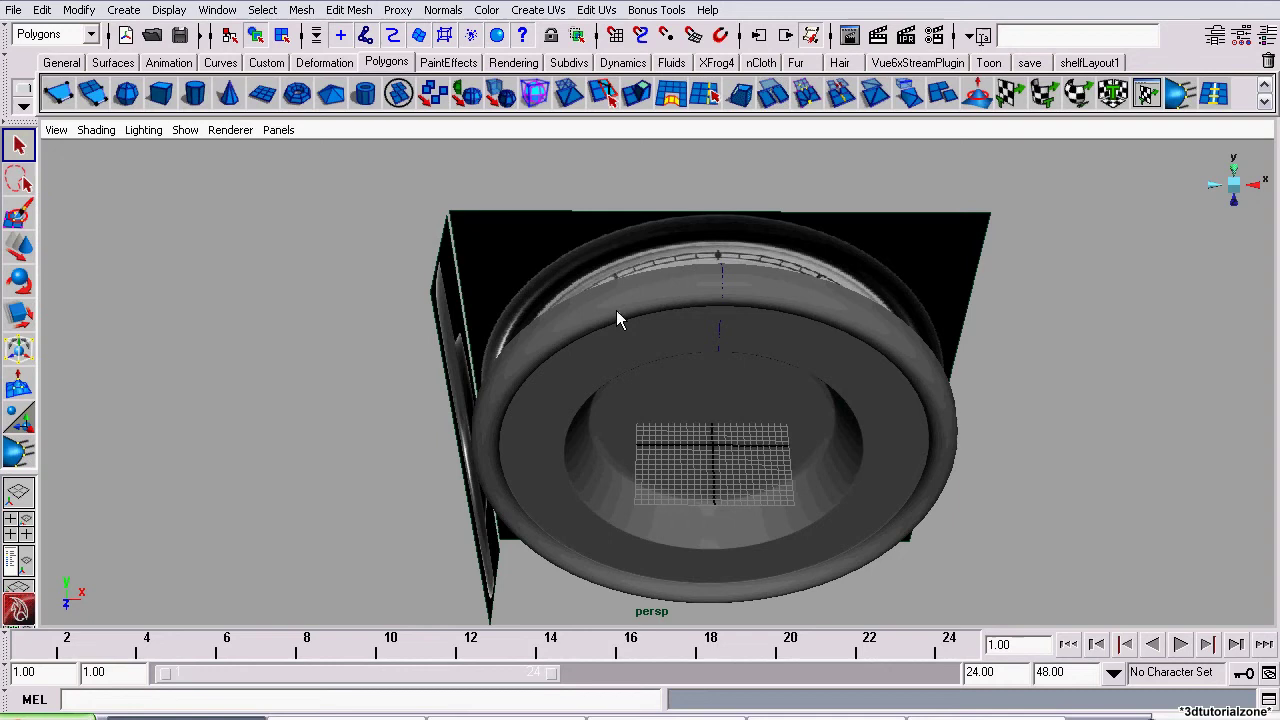
Bring up the layer editor and create an empty display layer.
alt+drag(669, 354, 906, 352)
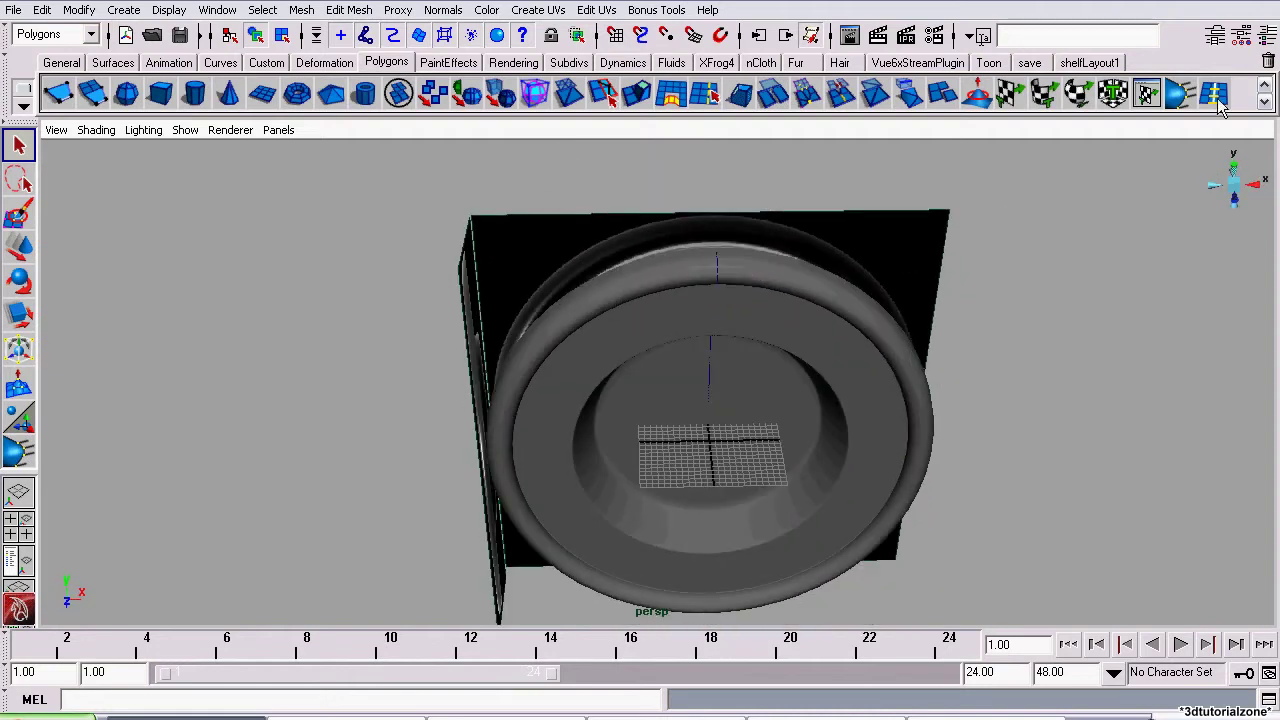
click(1268, 36)
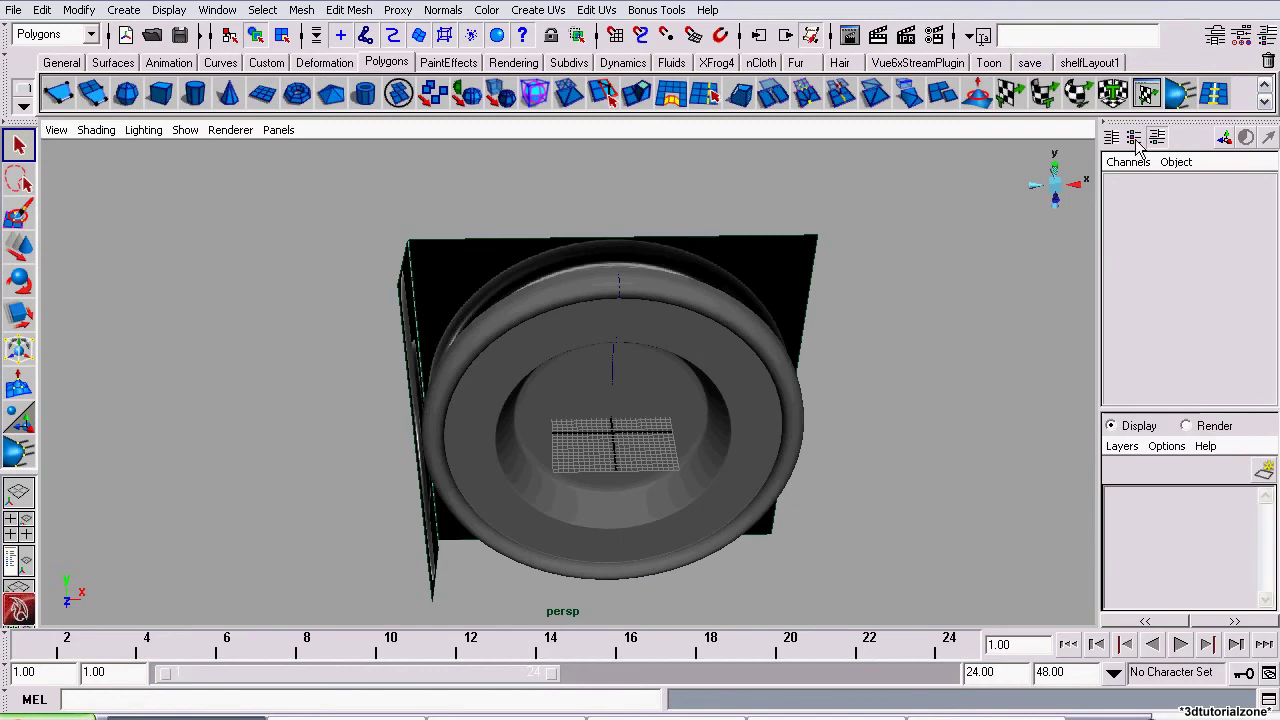
click(1134, 138)
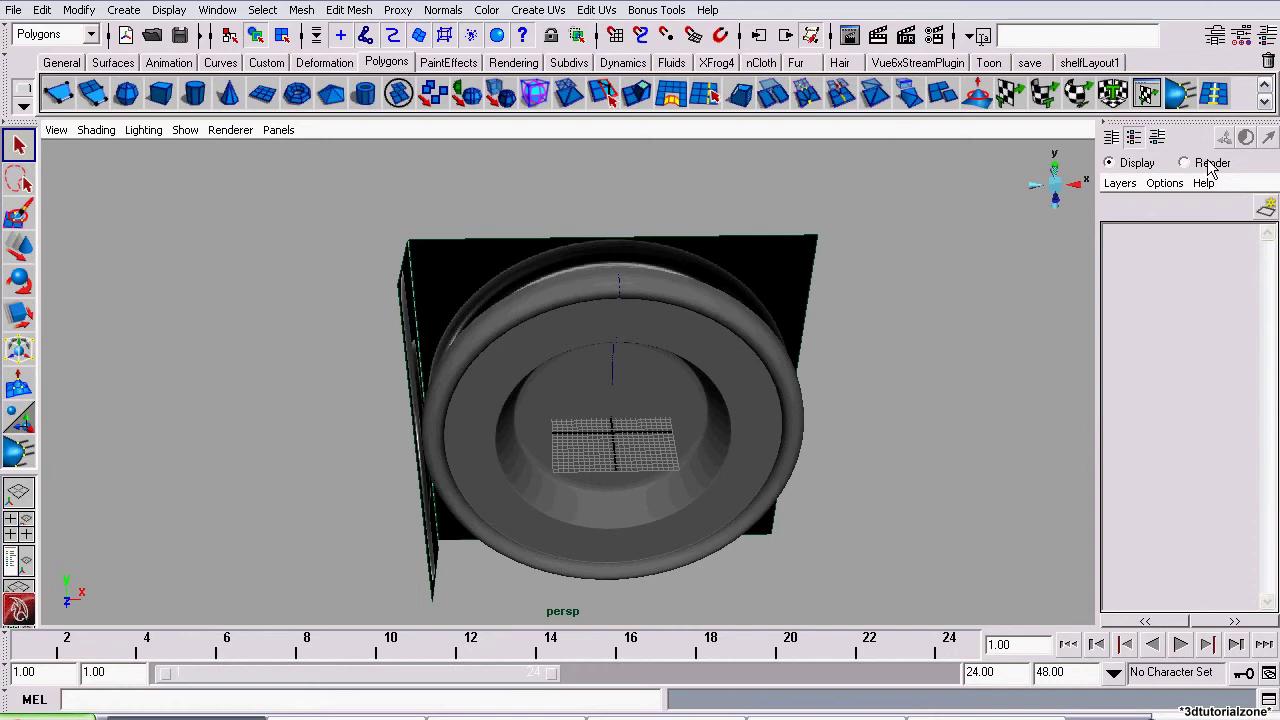
click(1122, 186)
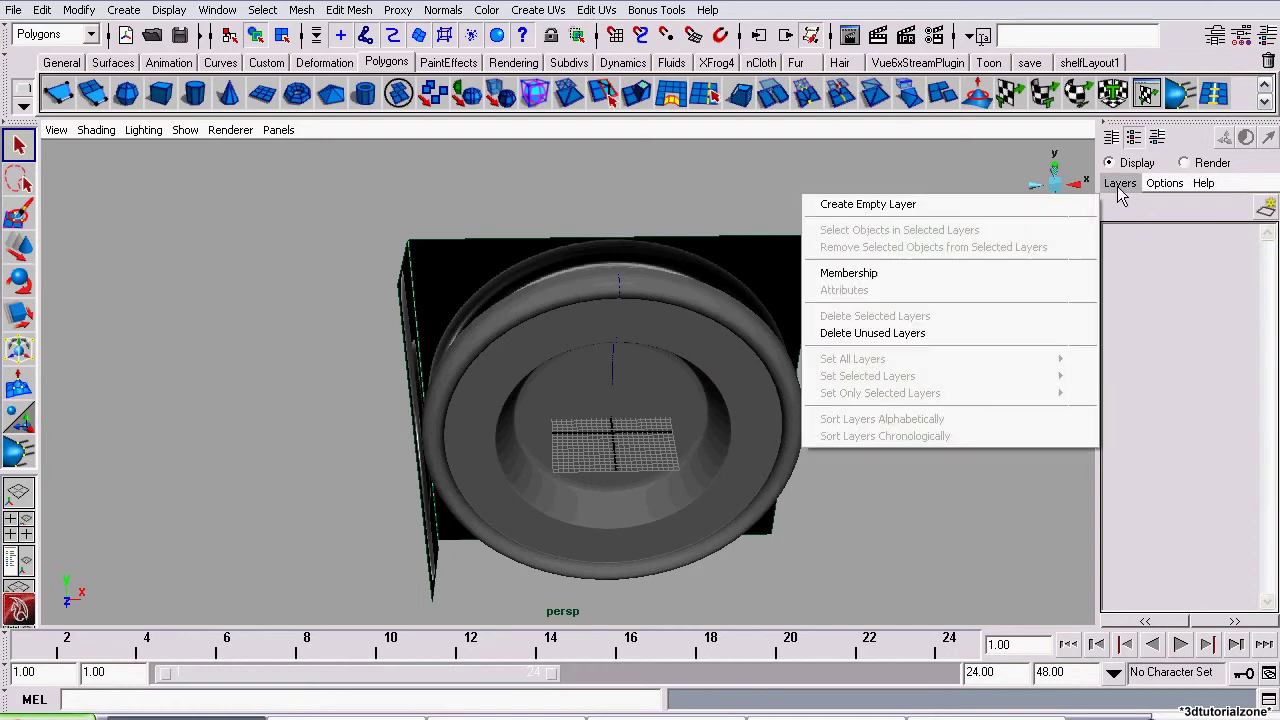
click(951, 215)
Rename the new display layer to images and save the change.
alt+right_drag(849, 231, 922, 316)
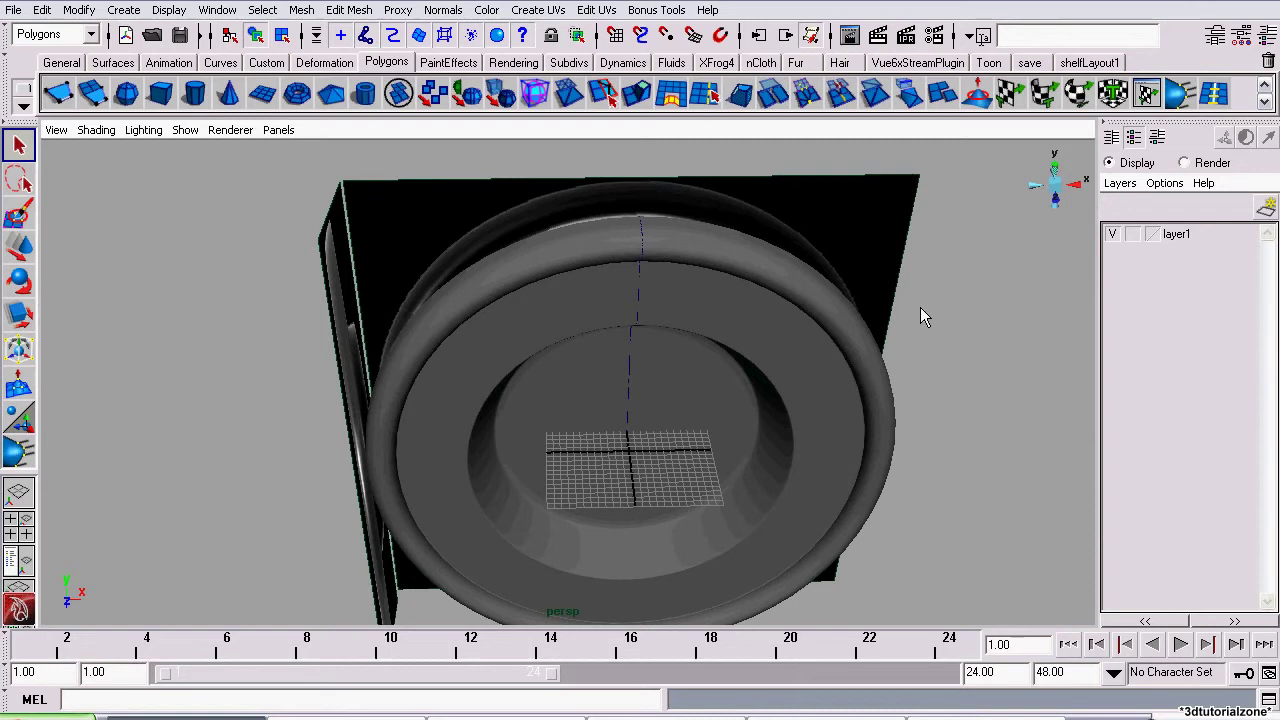
alt+drag(919, 313, 778, 304)
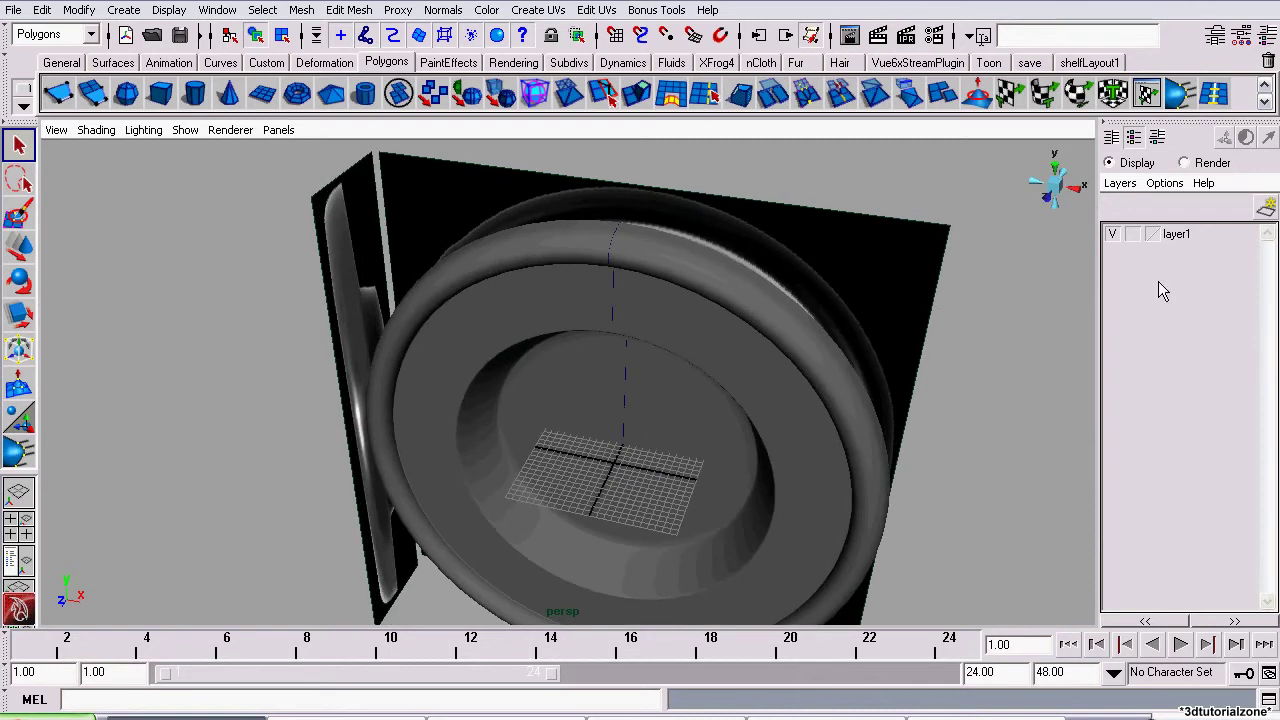
right_click(1177, 240)
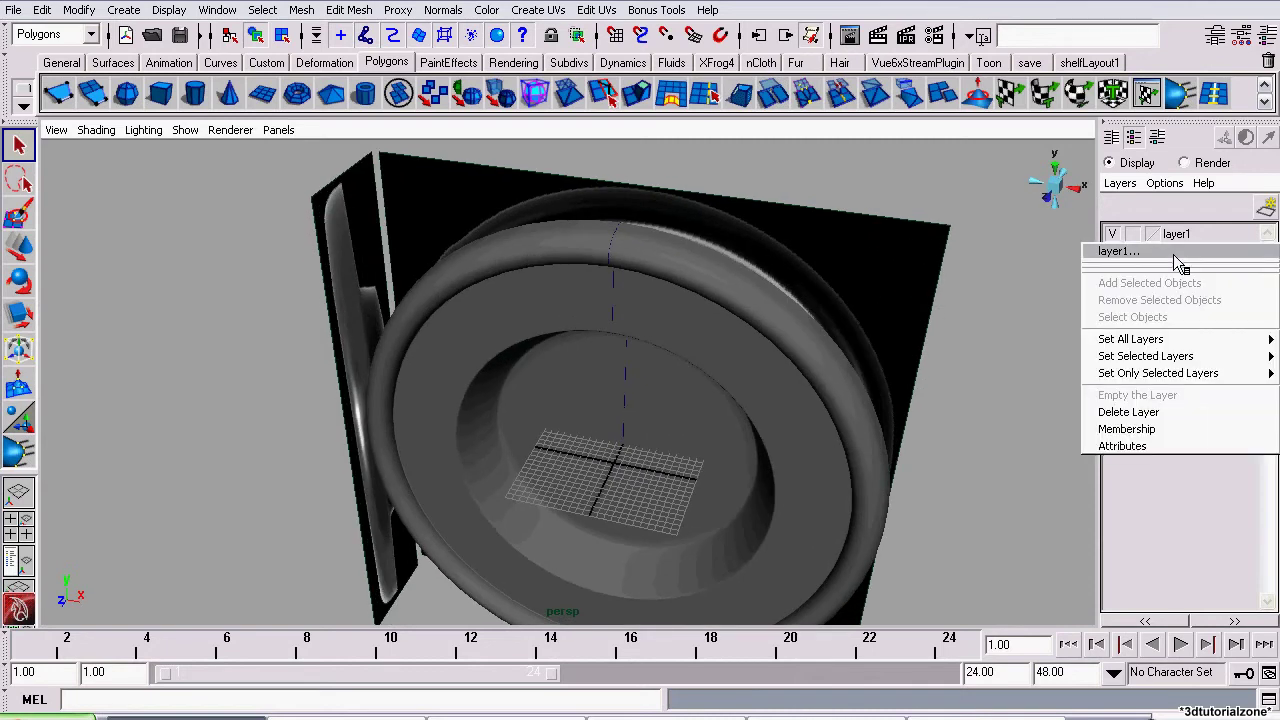
click(1176, 255)
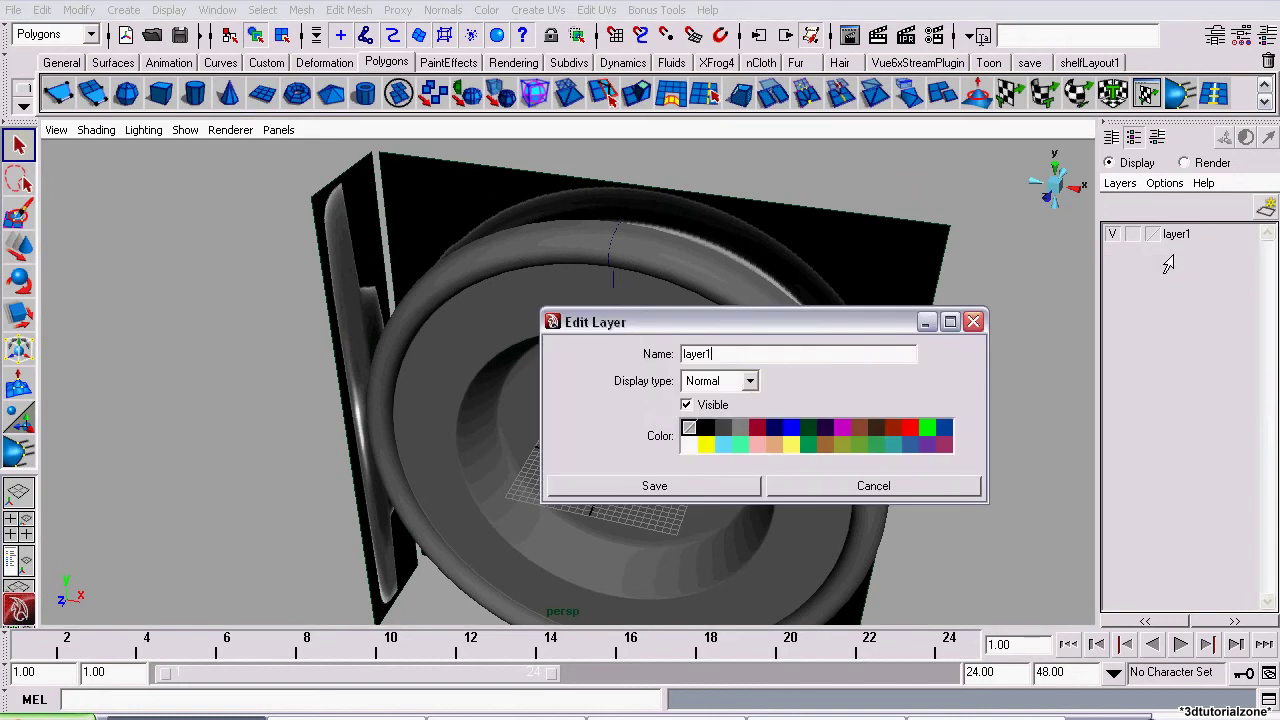
drag(730, 351, 514, 366)
text(images)
key(BackSpace)
key(BackSpace)
key(BackSpace)
key(BackSpace)
key(BackSpace)
key(BackSpace)
click(699, 486)
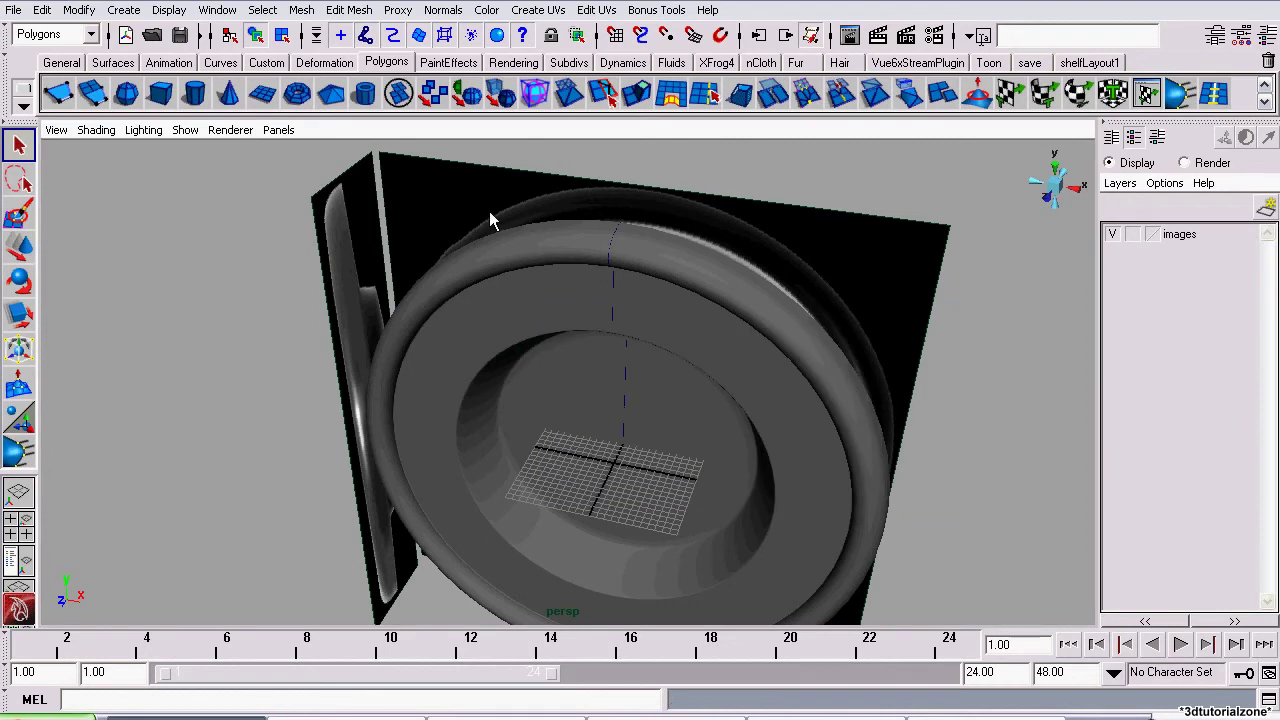
Add both reference image planes behind and beside the clock to the images layer.
alt+middle_drag(490, 214, 518, 308)
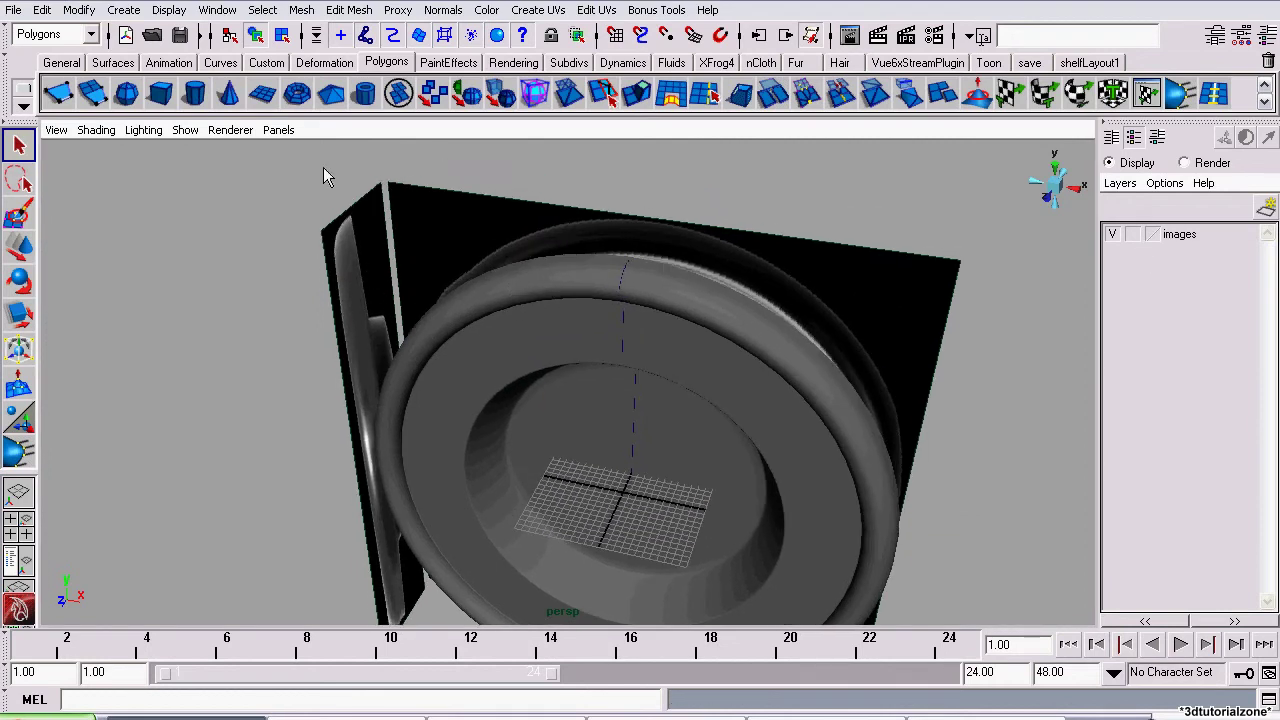
click(447, 232)
alt+drag(446, 223, 480, 270)
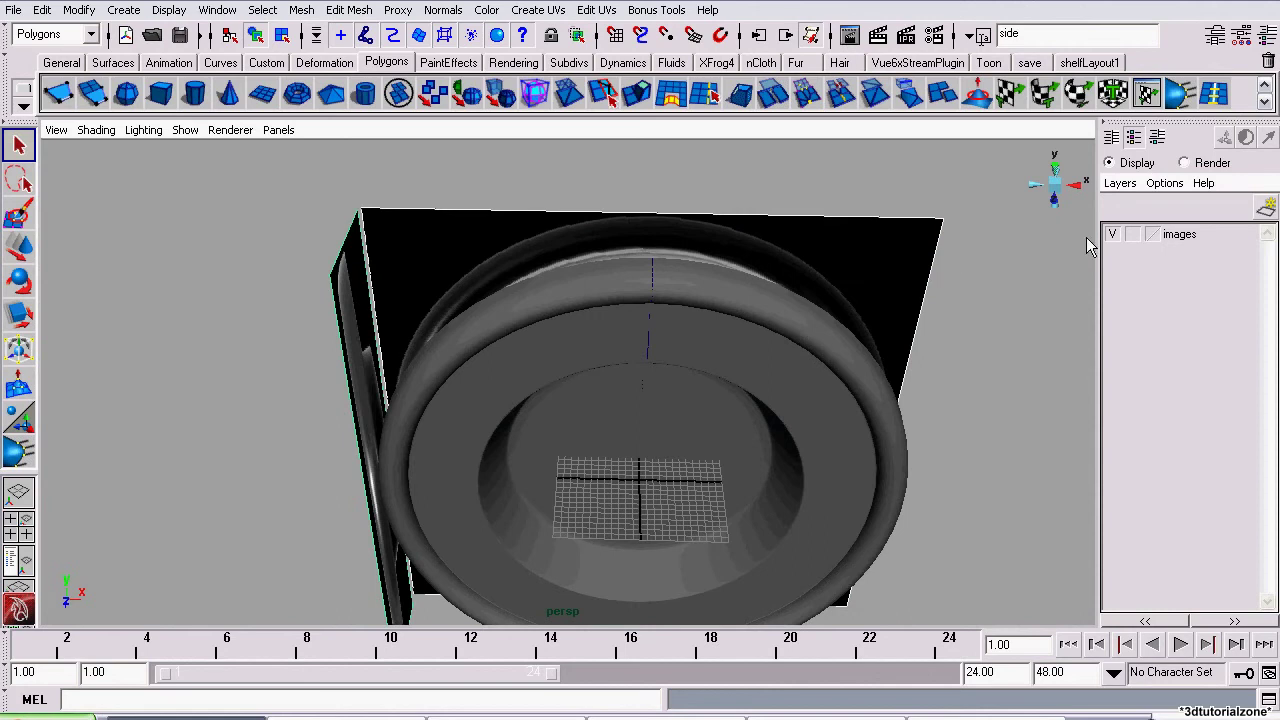
right_click(1191, 242)
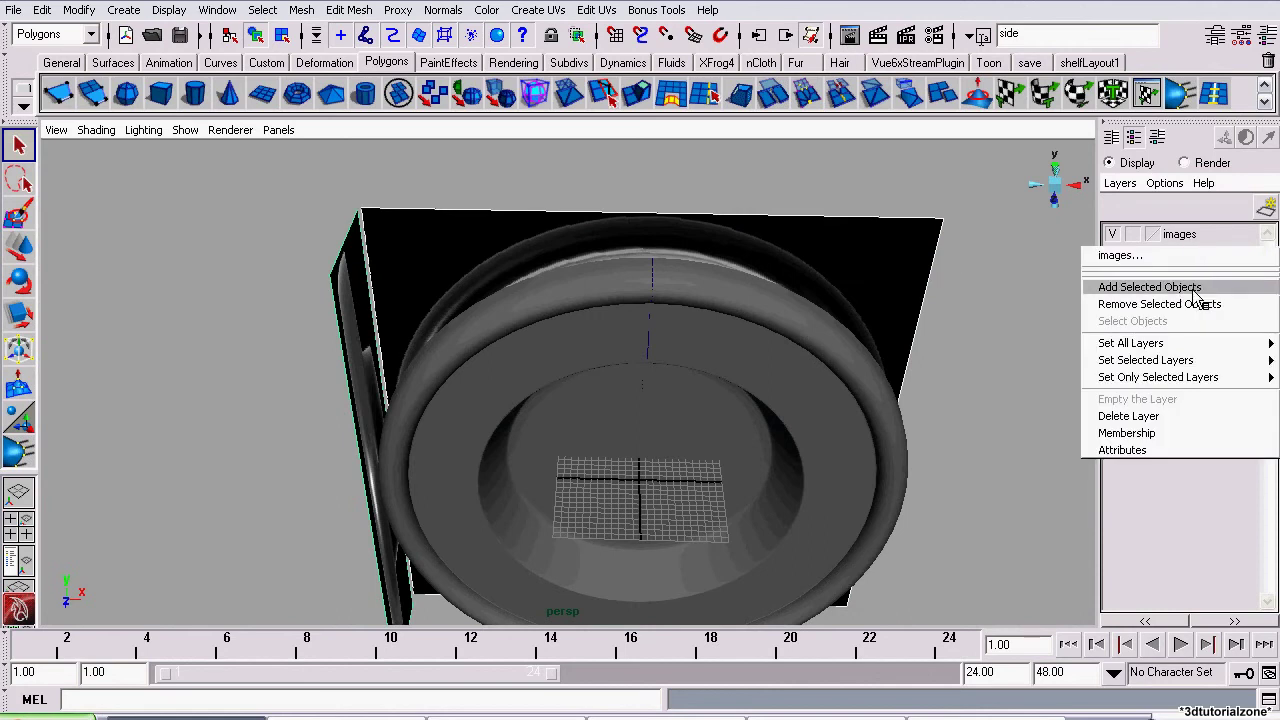
click(1191, 289)
right_click(1183, 247)
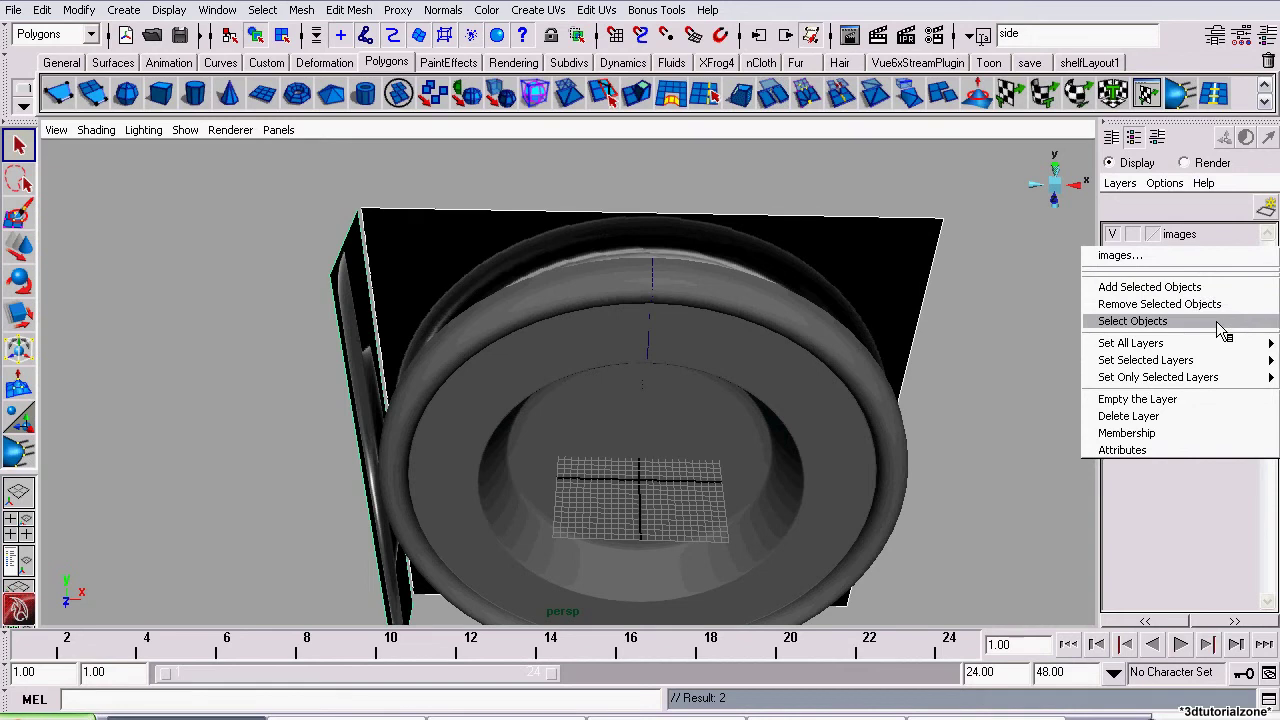
click(1186, 215)
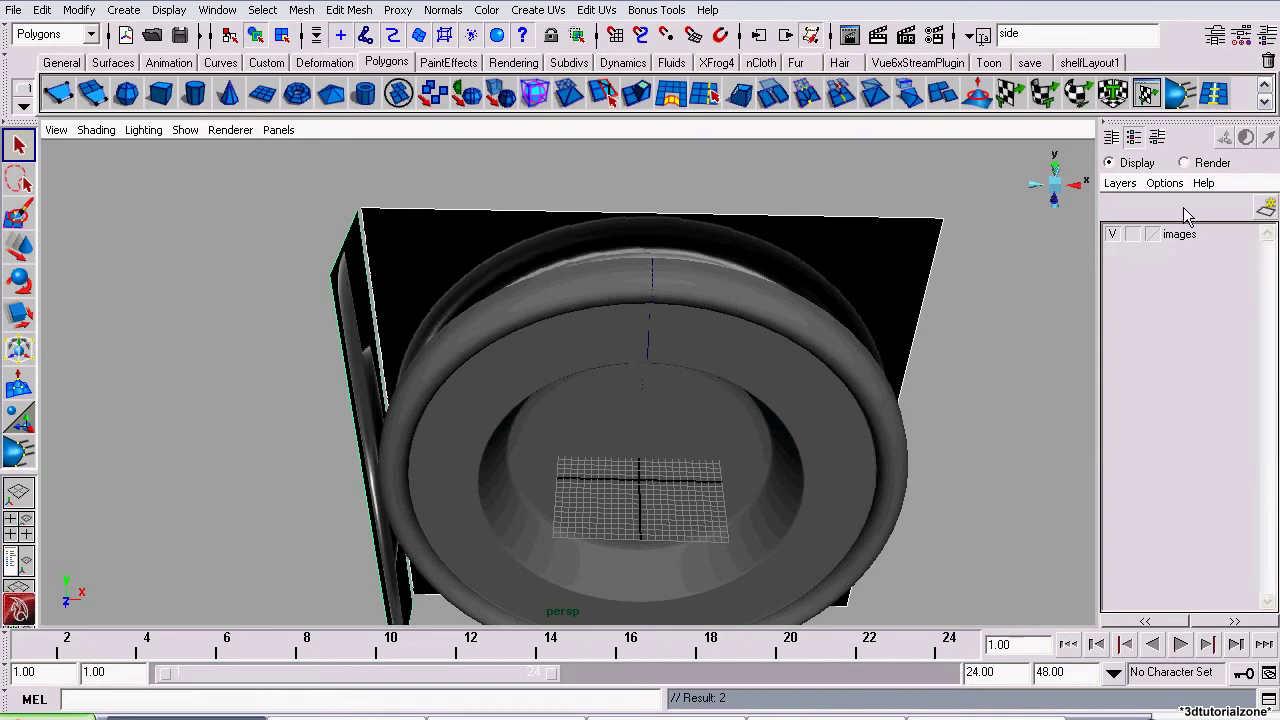
Hide the images layer and close the layer editor to enlarge the viewport.
click(1113, 235)
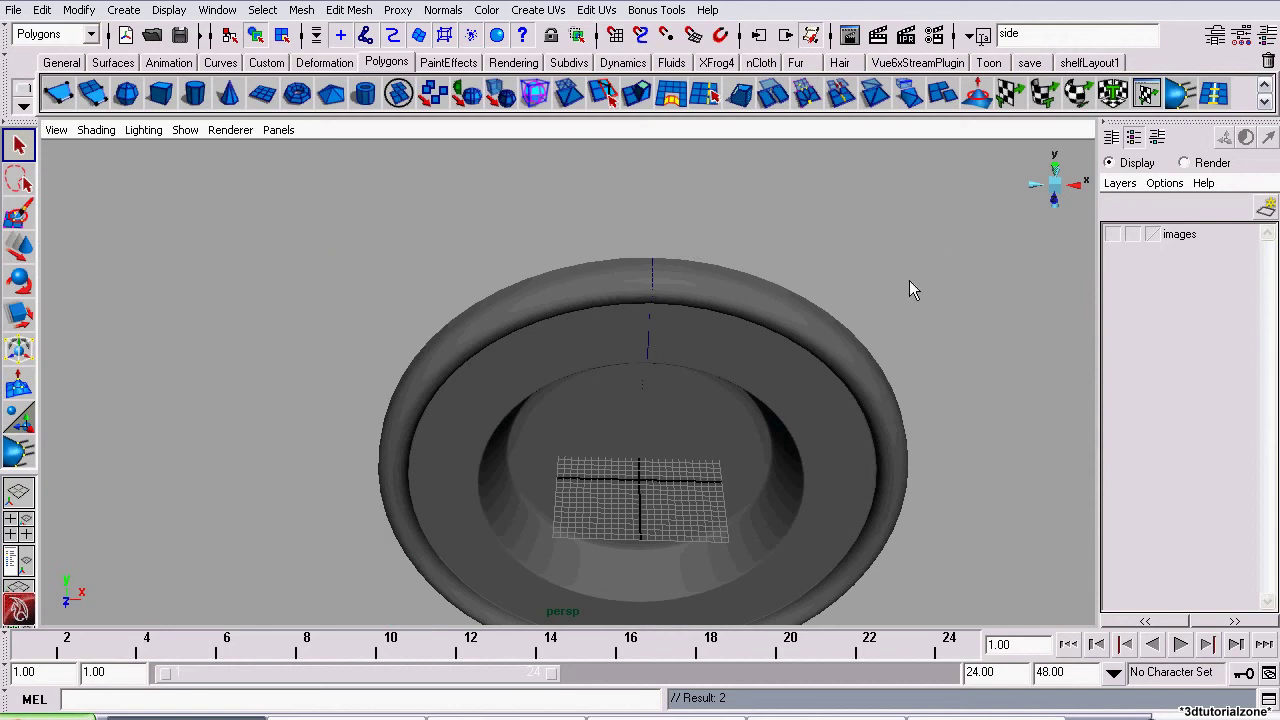
alt+drag(911, 286, 735, 368)
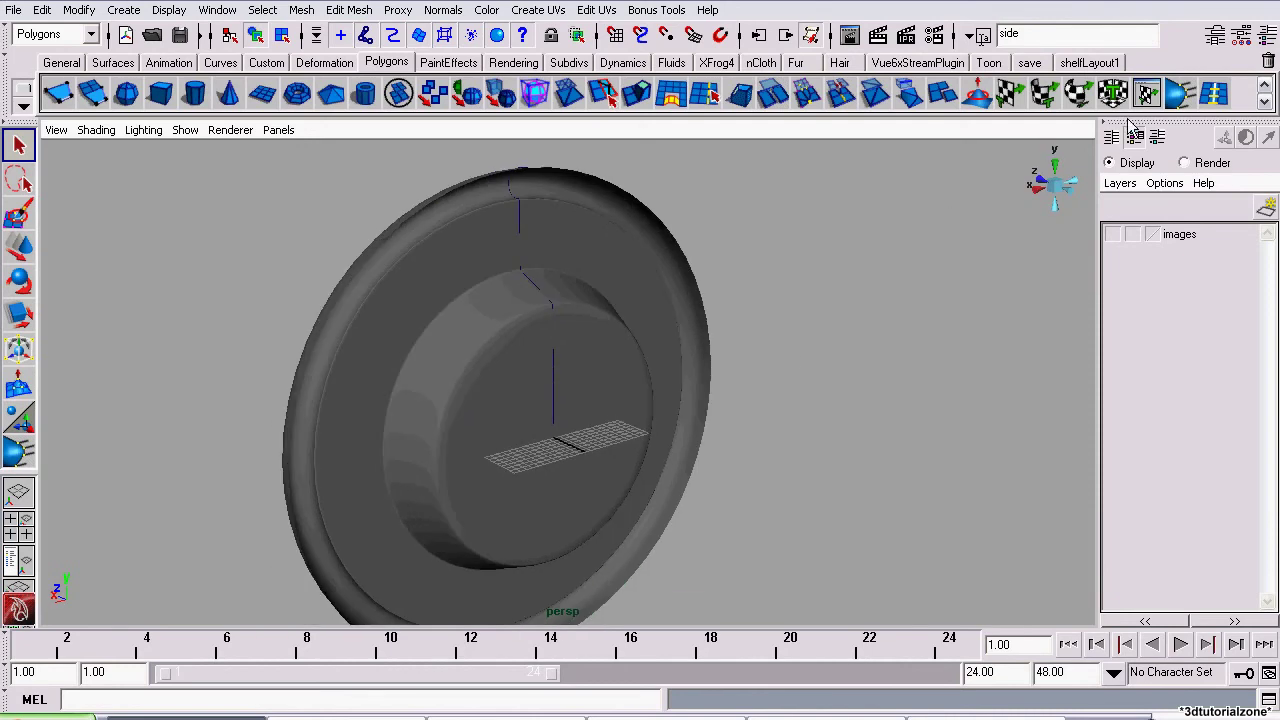
click(1128, 121)
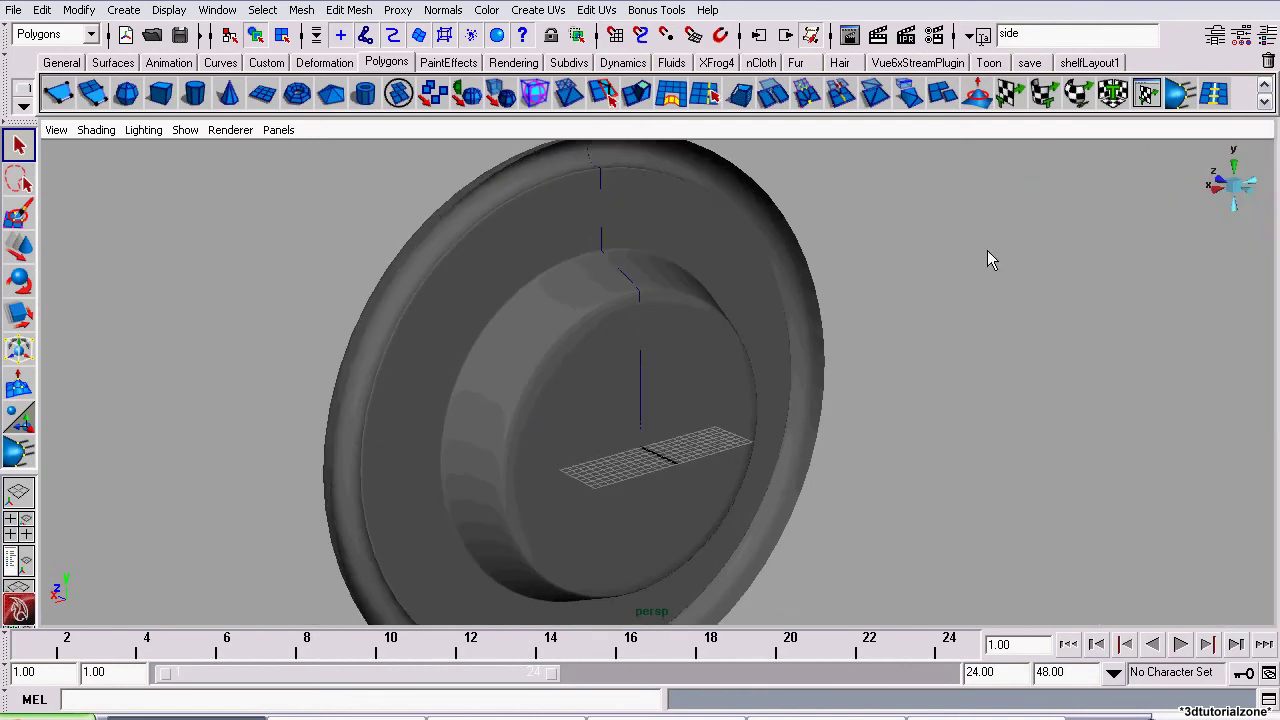
Switch to Photoshop to inspect the clock's back image at about 122% zoom, and return to Maya.
alt+drag(987, 250, 857, 606)
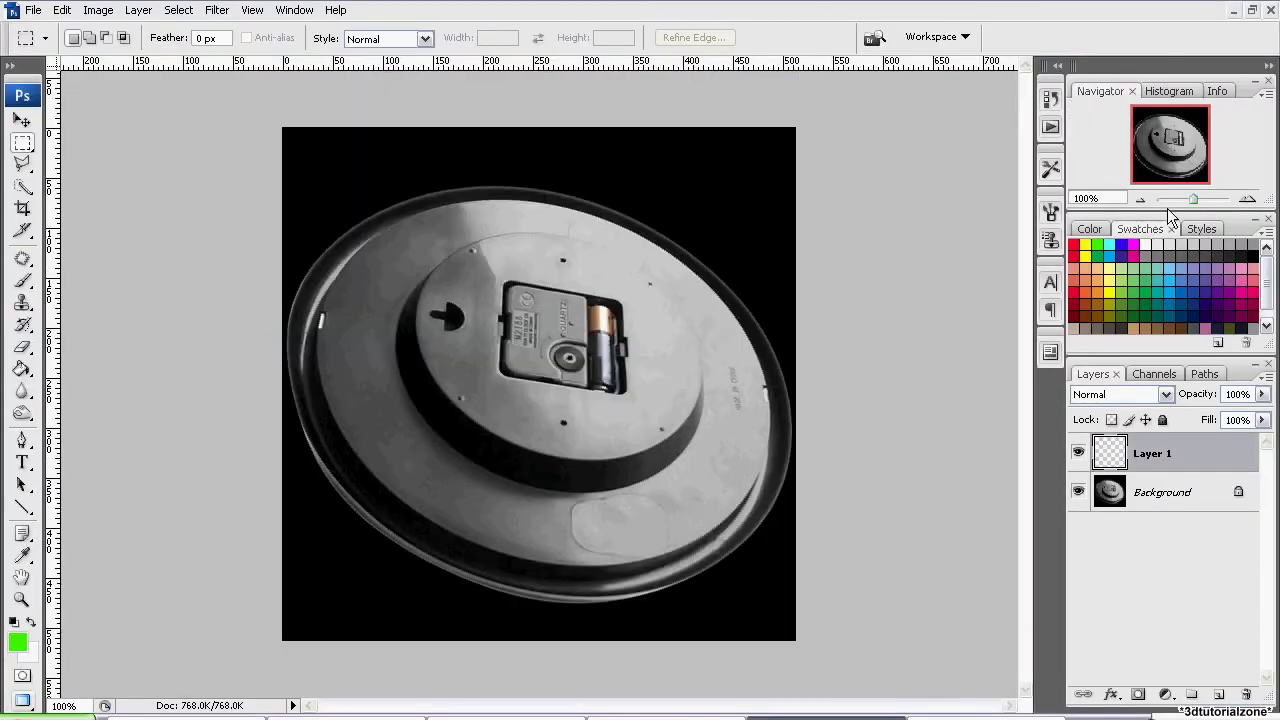
drag(1174, 212, 1195, 202)
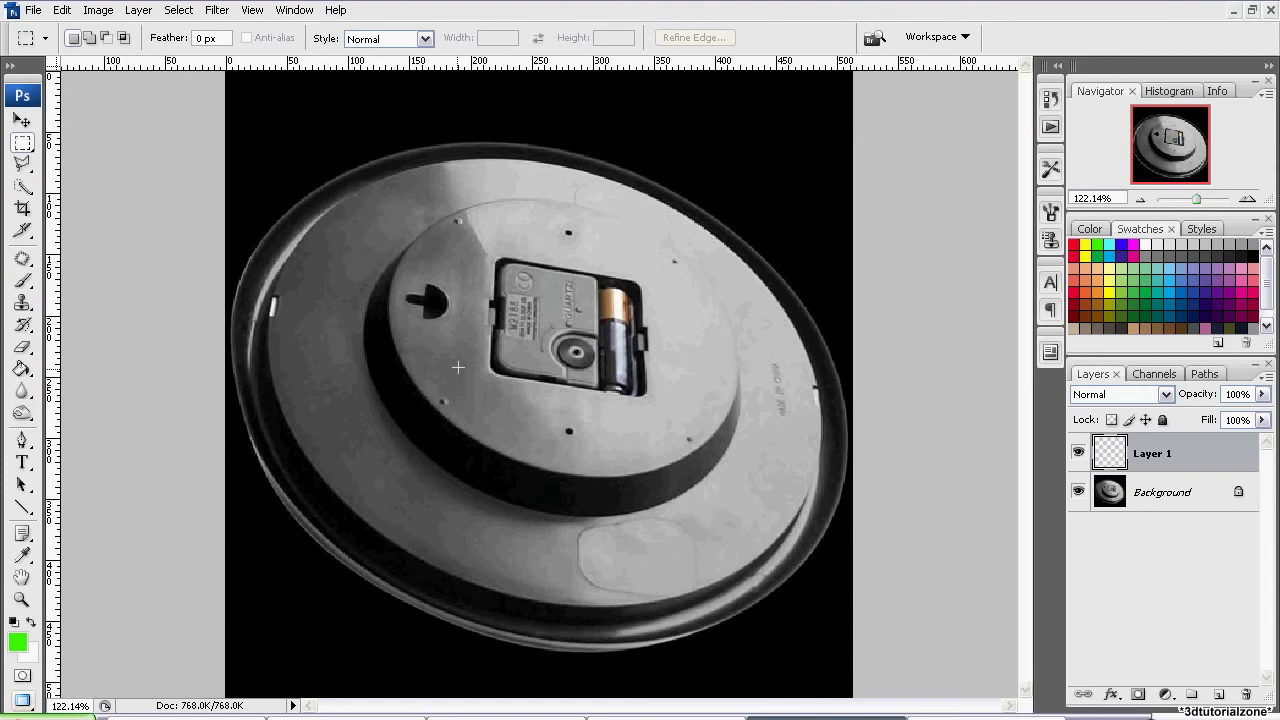
click(187, 717)
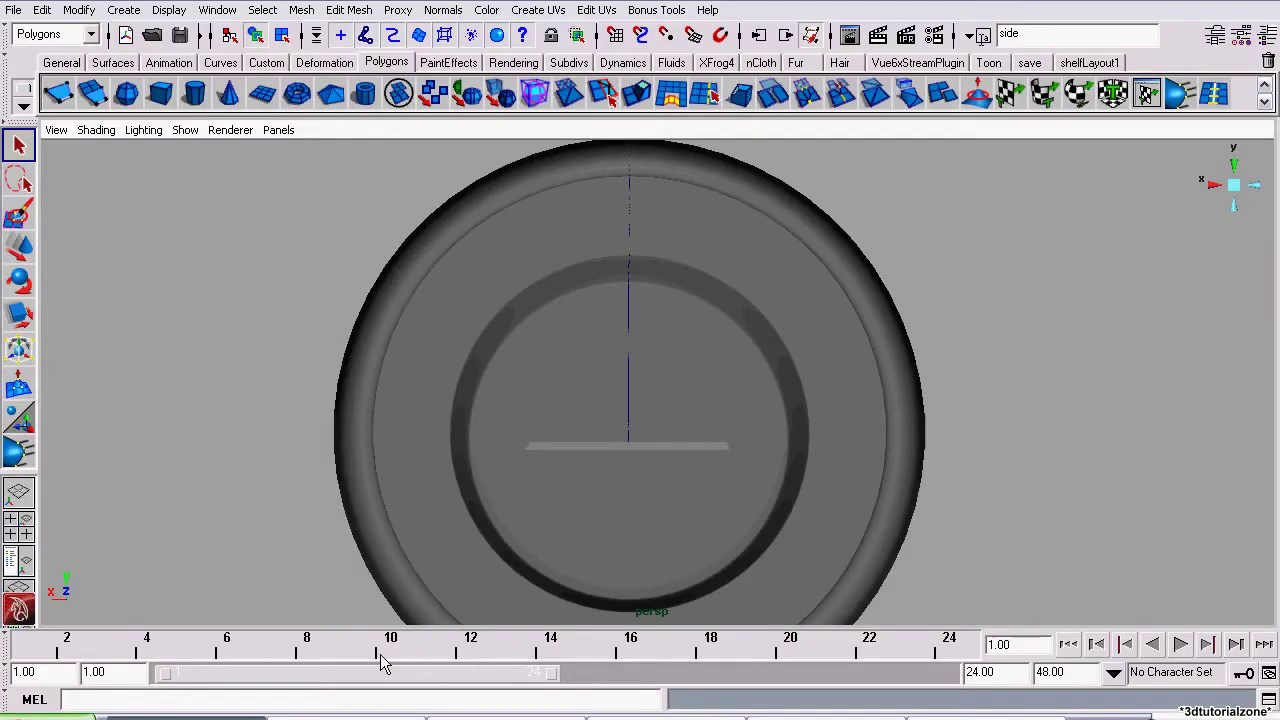
Show the clock model from the back in wireframe display.
alt+drag(598, 410, 694, 475)
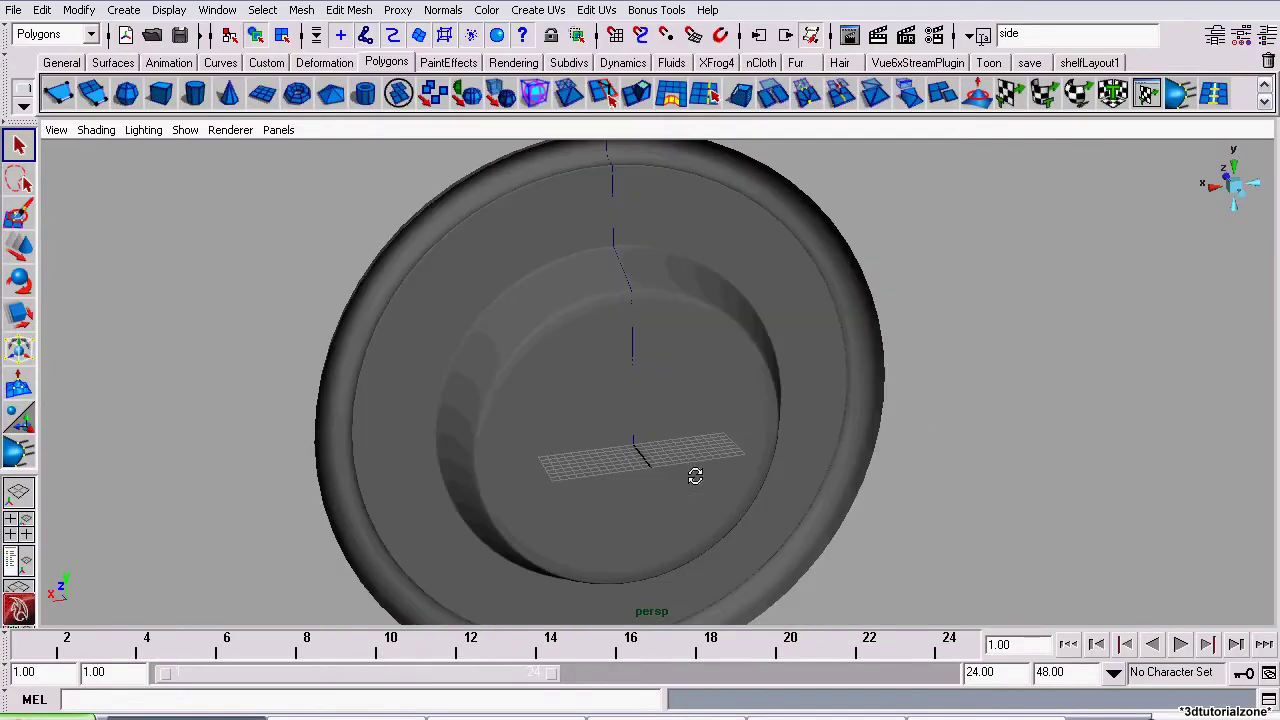
click(1236, 197)
alt+middle_drag(1083, 298, 774, 311)
scroll(689, 305, up, 5)
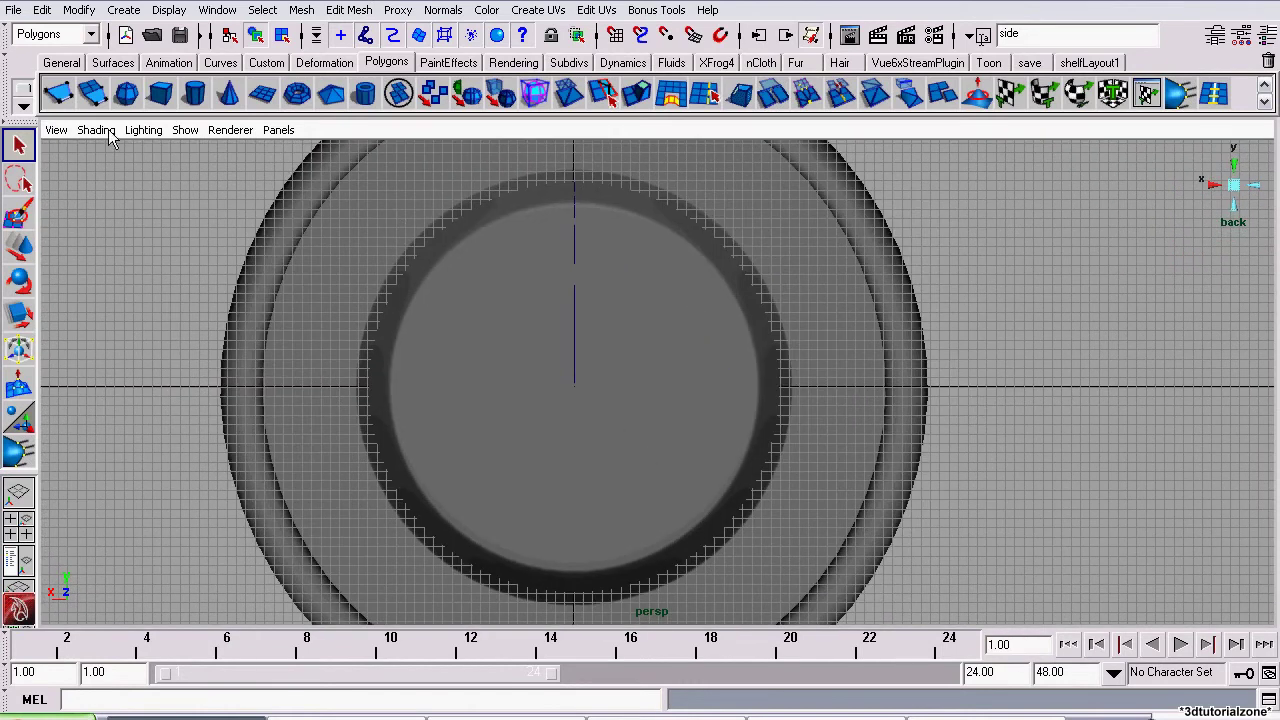
click(96, 130)
click(120, 162)
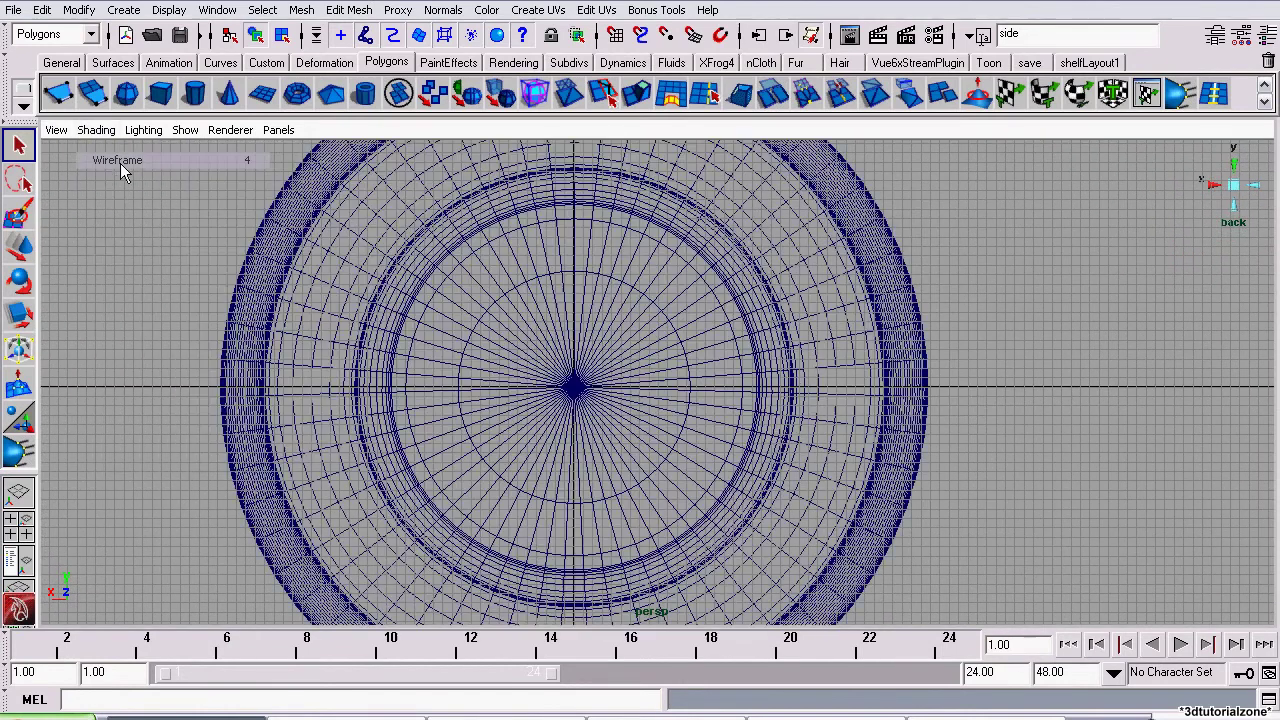
Create a polygon cube at the origin and compare the clock's back with the battery compartment in the reference photo.
click(160, 93)
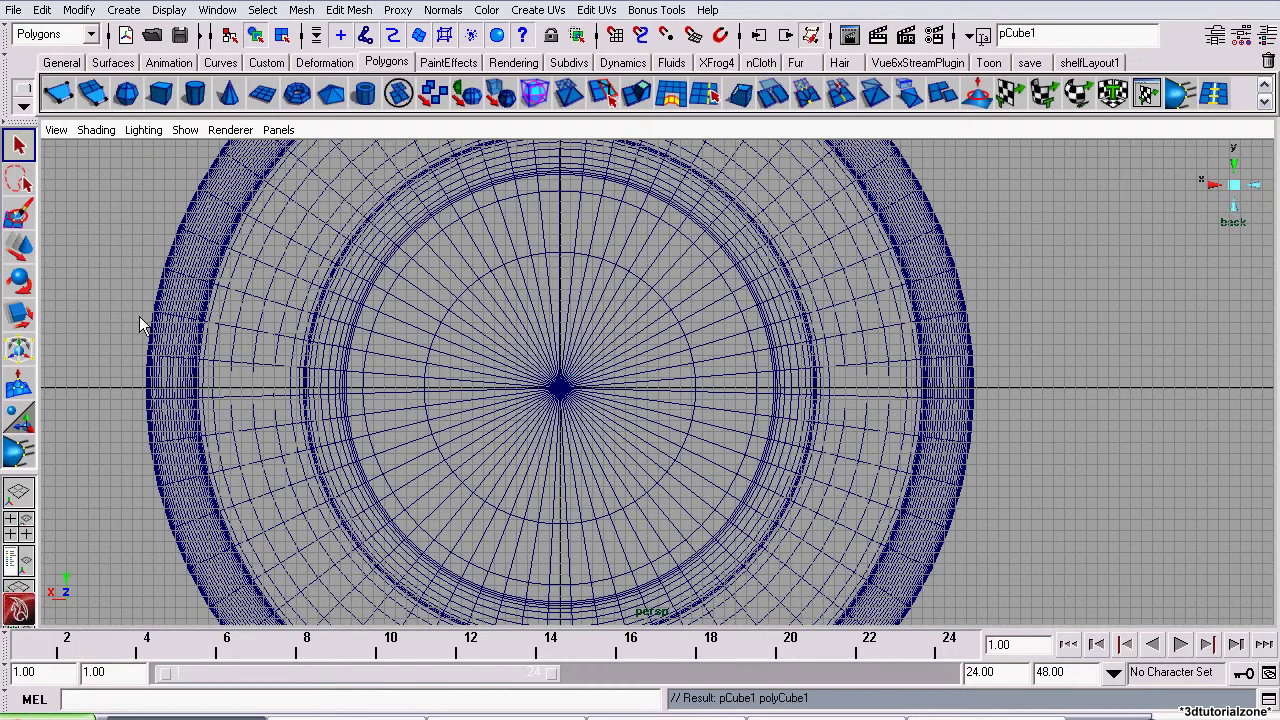
click(666, 716)
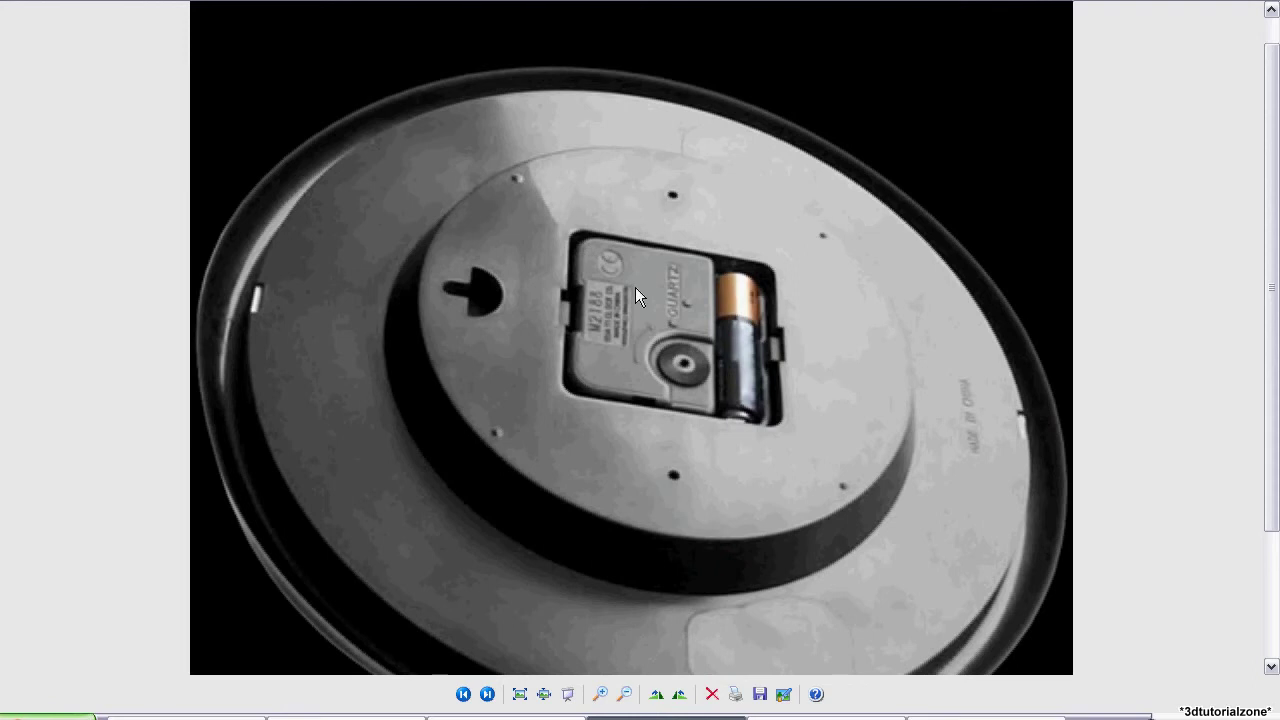
click(158, 713)
scroll(768, 400, down, 5)
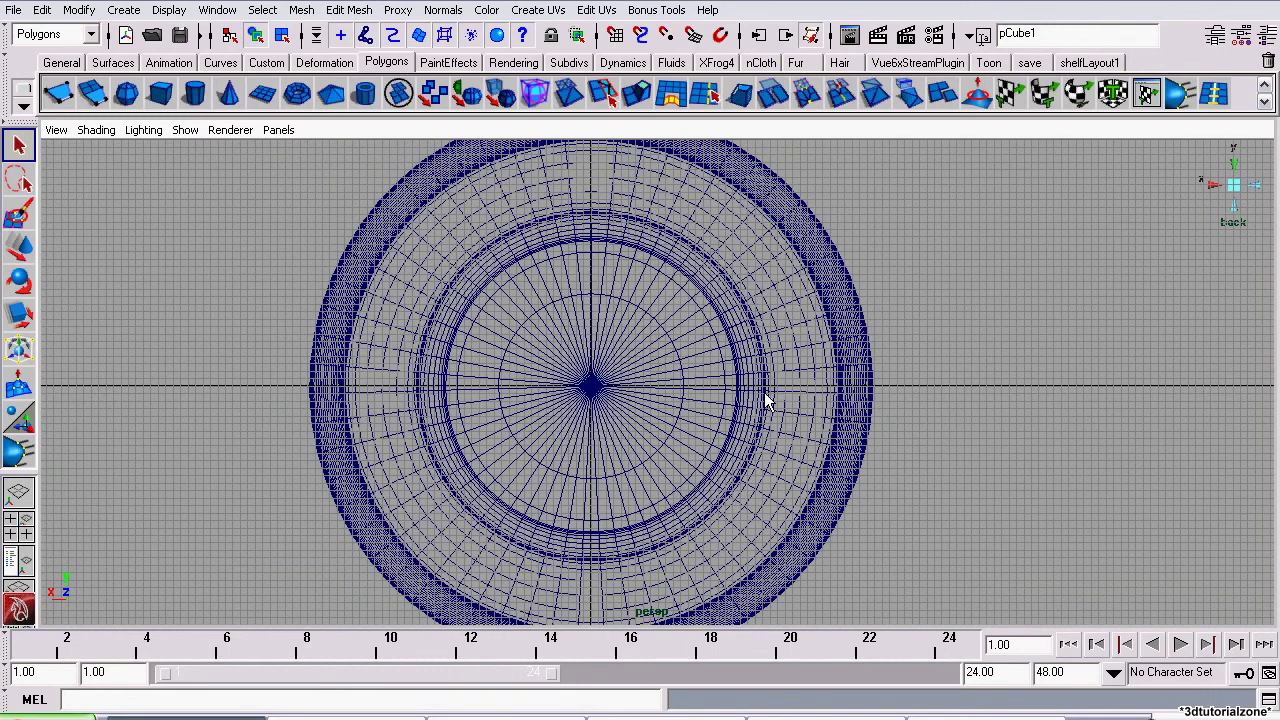
scroll(768, 400, up, 3)
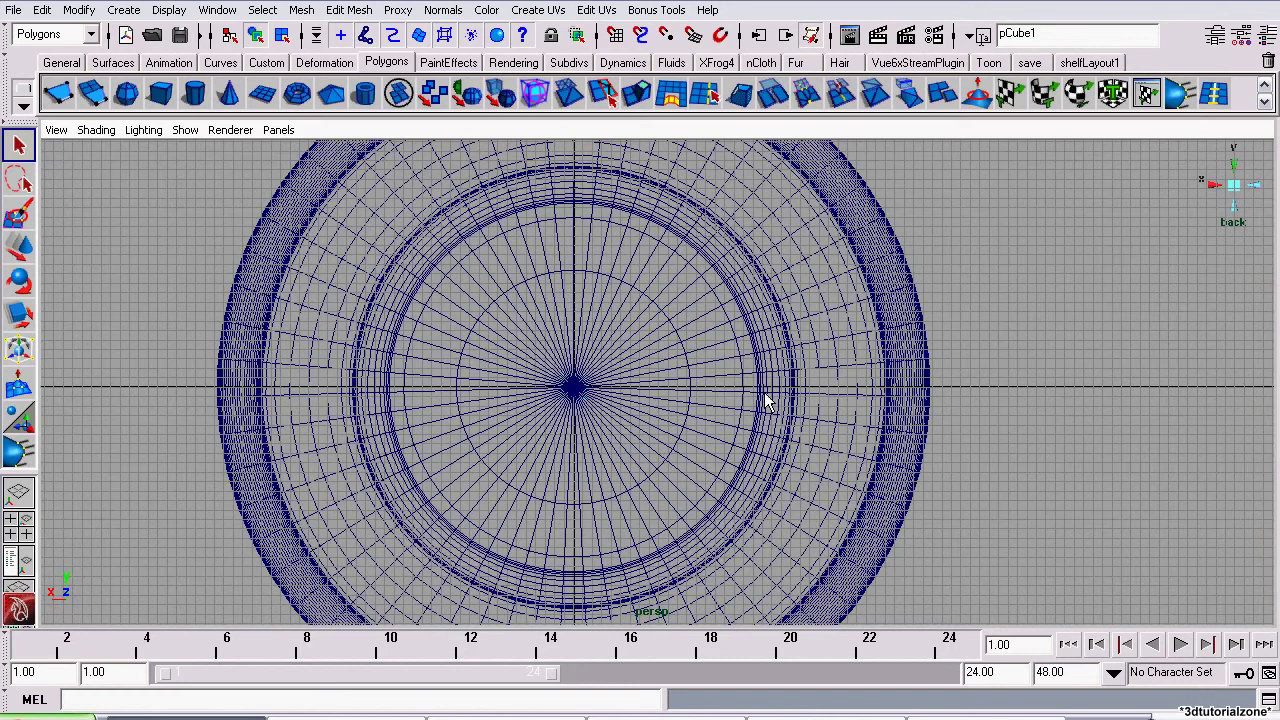
scroll(766, 400, up, 2)
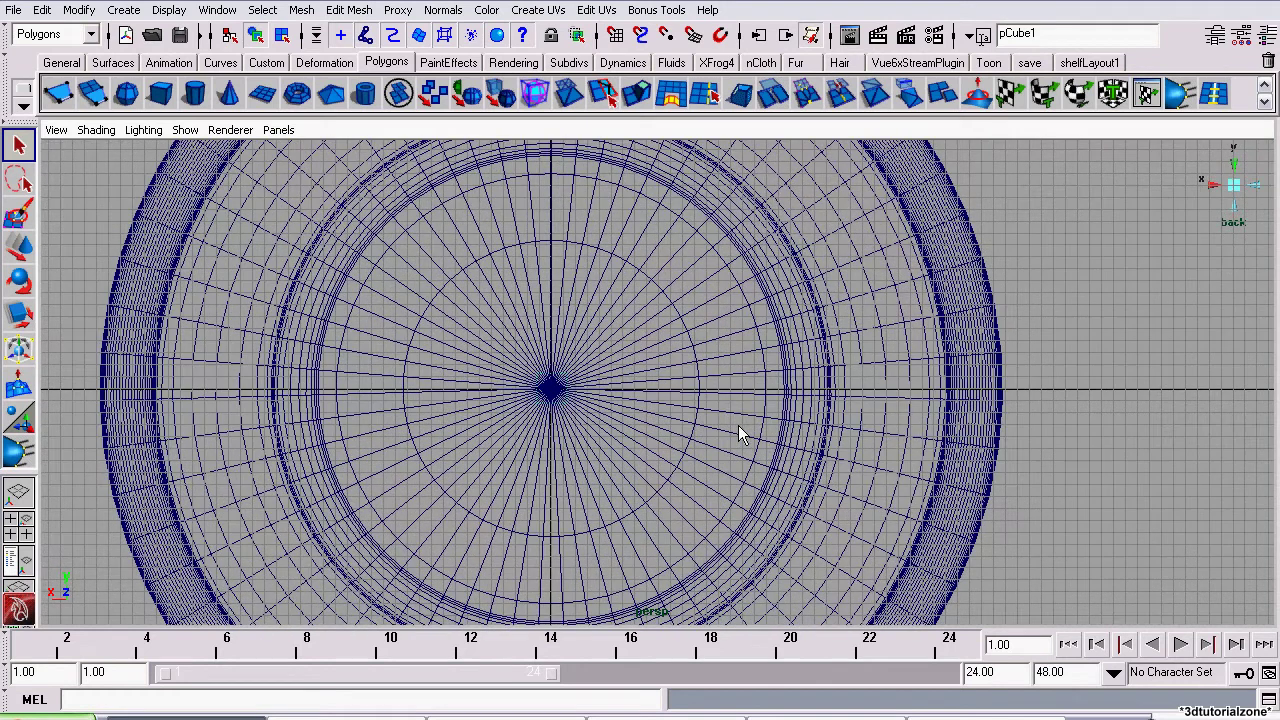
click(1230, 186)
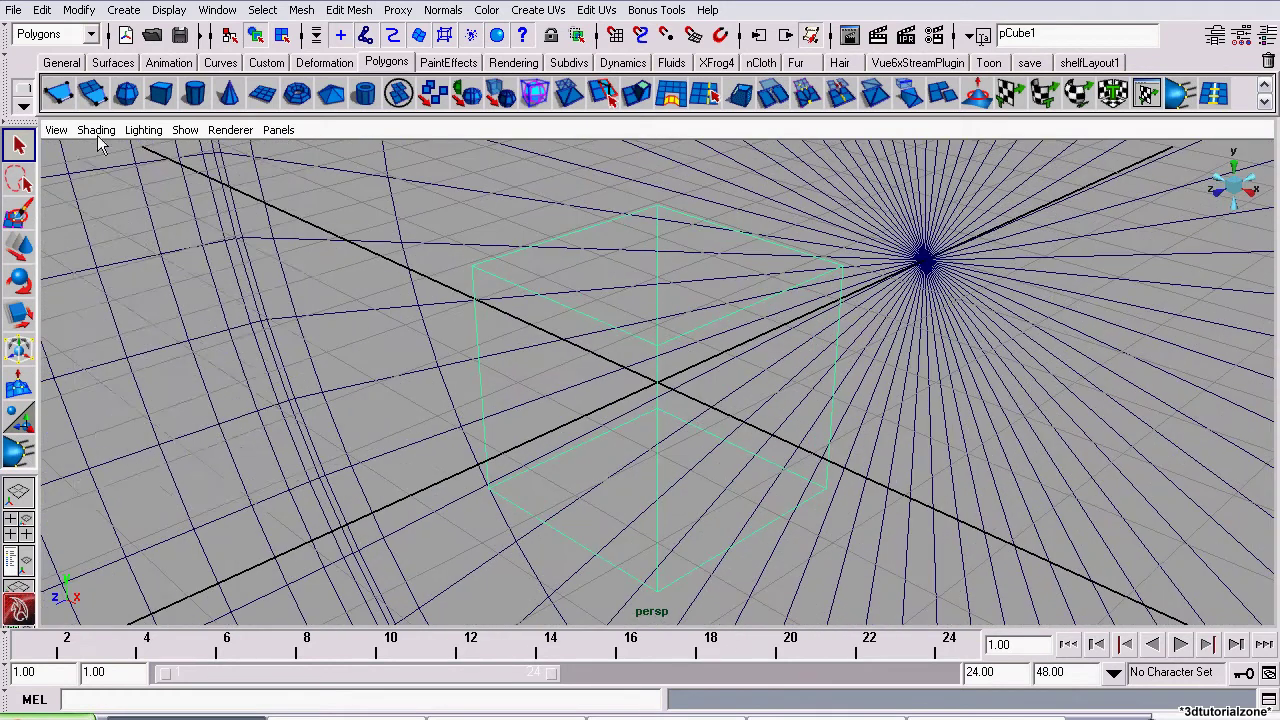
Display the scene with smooth shading and activate the Move tool on the cube.
click(97, 130)
click(109, 178)
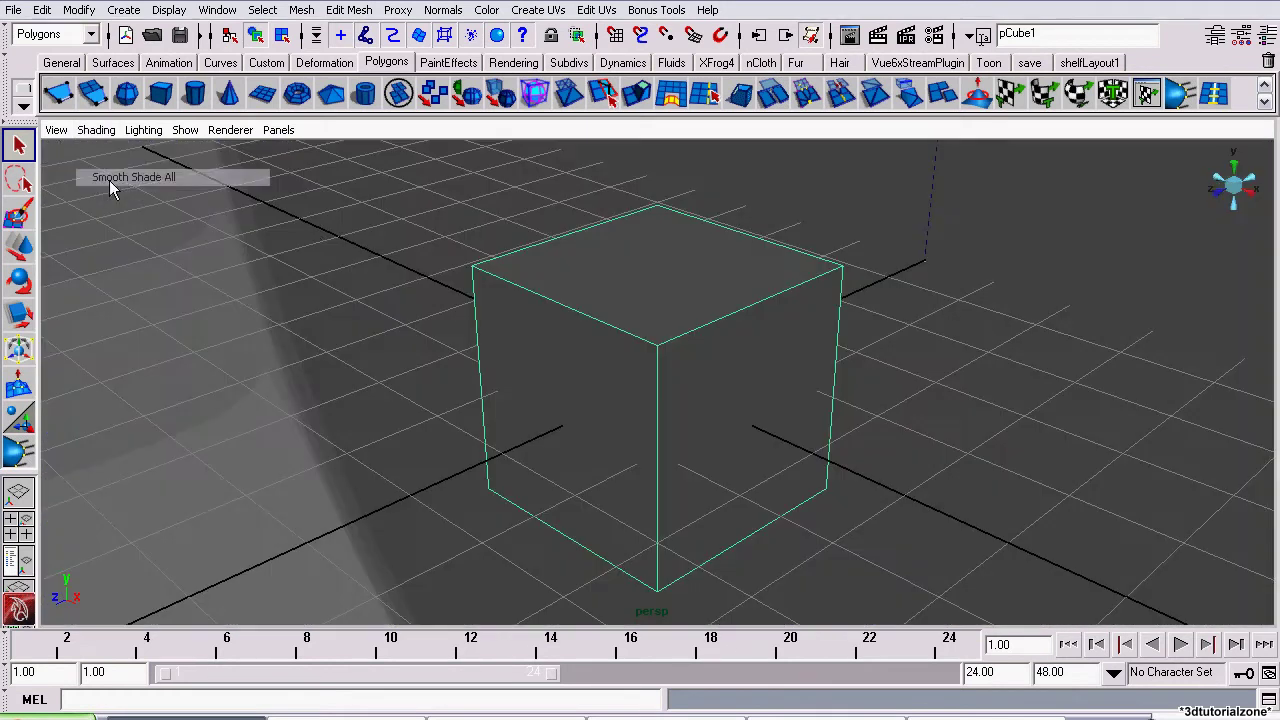
click(19, 245)
scroll(200, 277, down, 1)
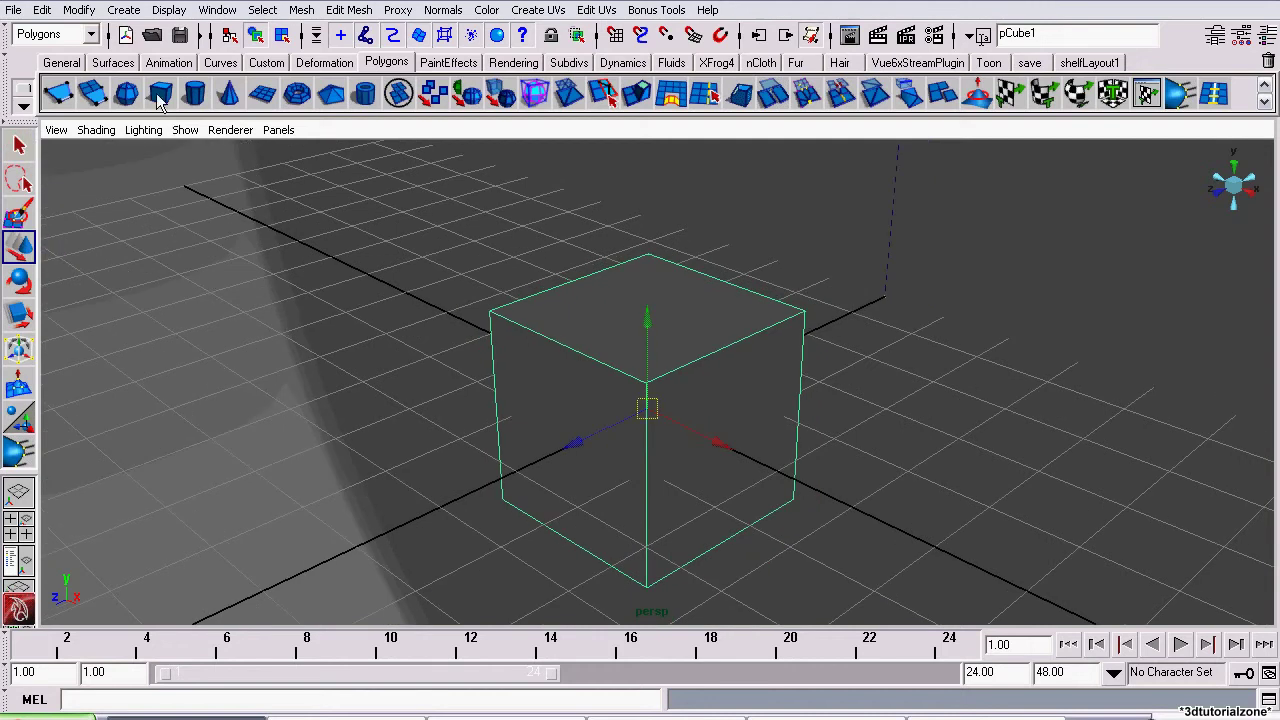
click(124, 10)
mouse_move(145, 57)
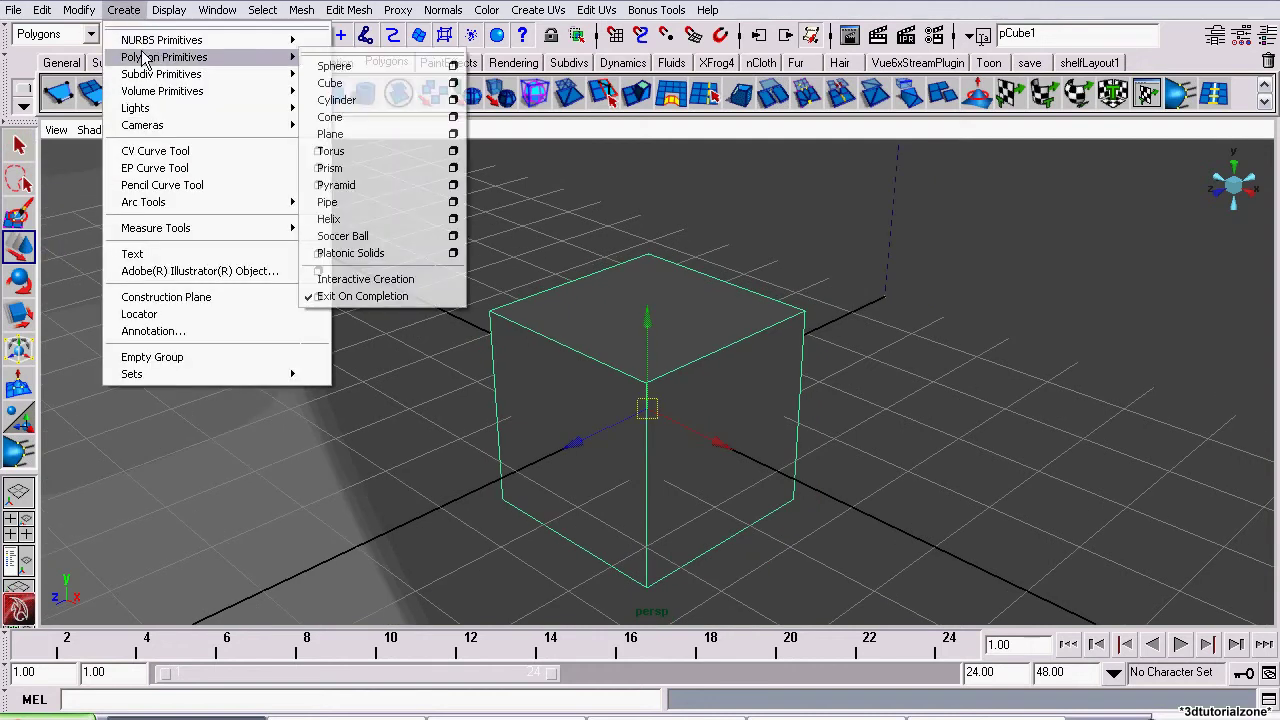
click(113, 2)
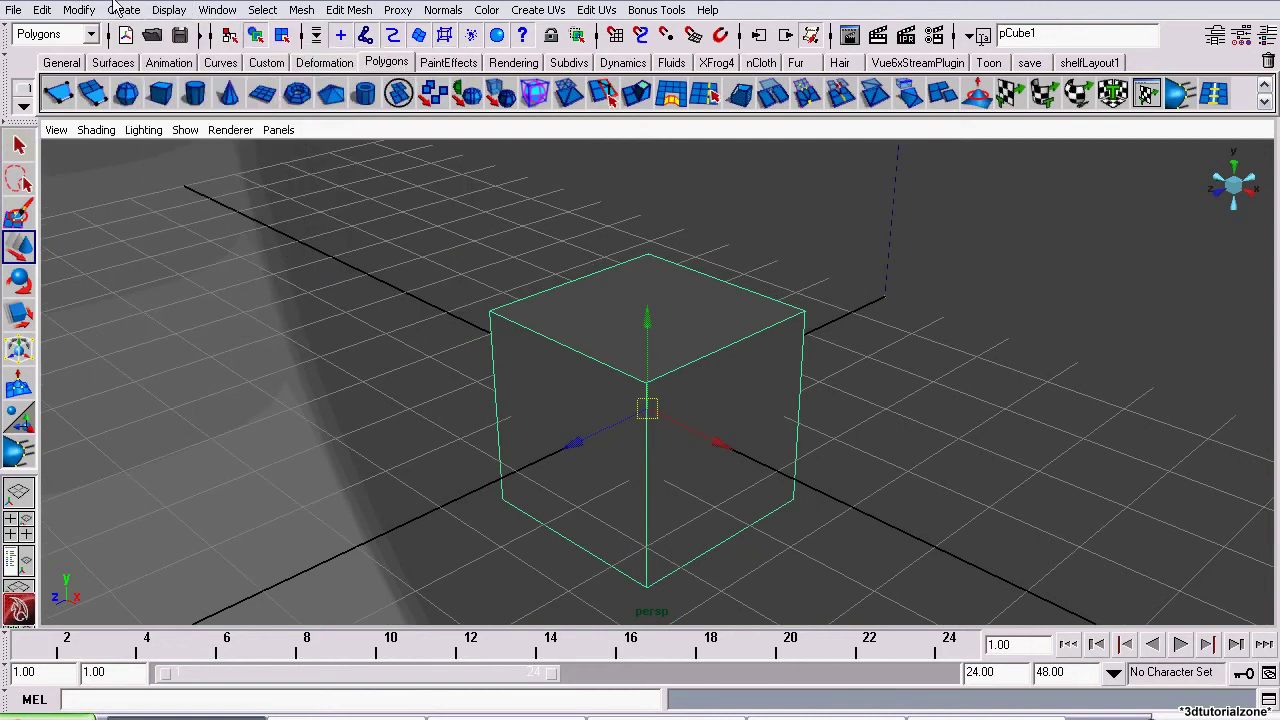
Duplicate the cube and move the copy so it overlaps one upper corner of the original.
alt+drag(668, 386, 621, 371)
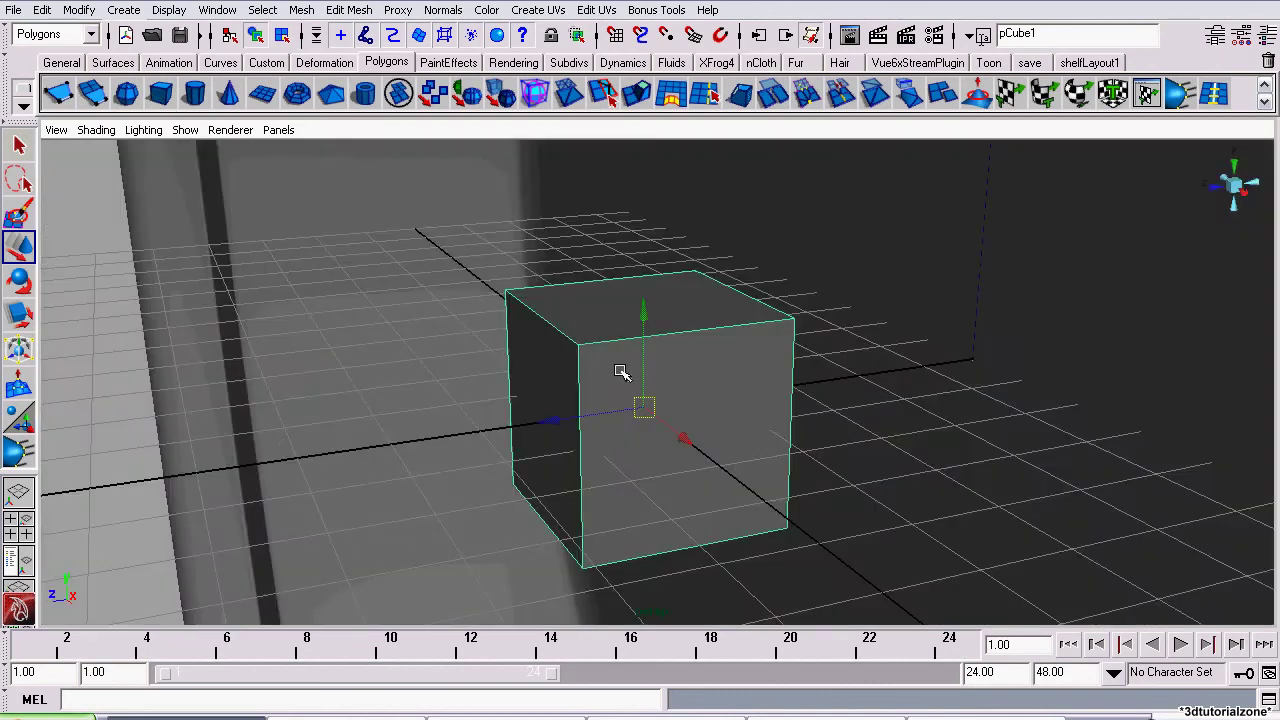
alt+middle_drag(621, 371, 657, 485)
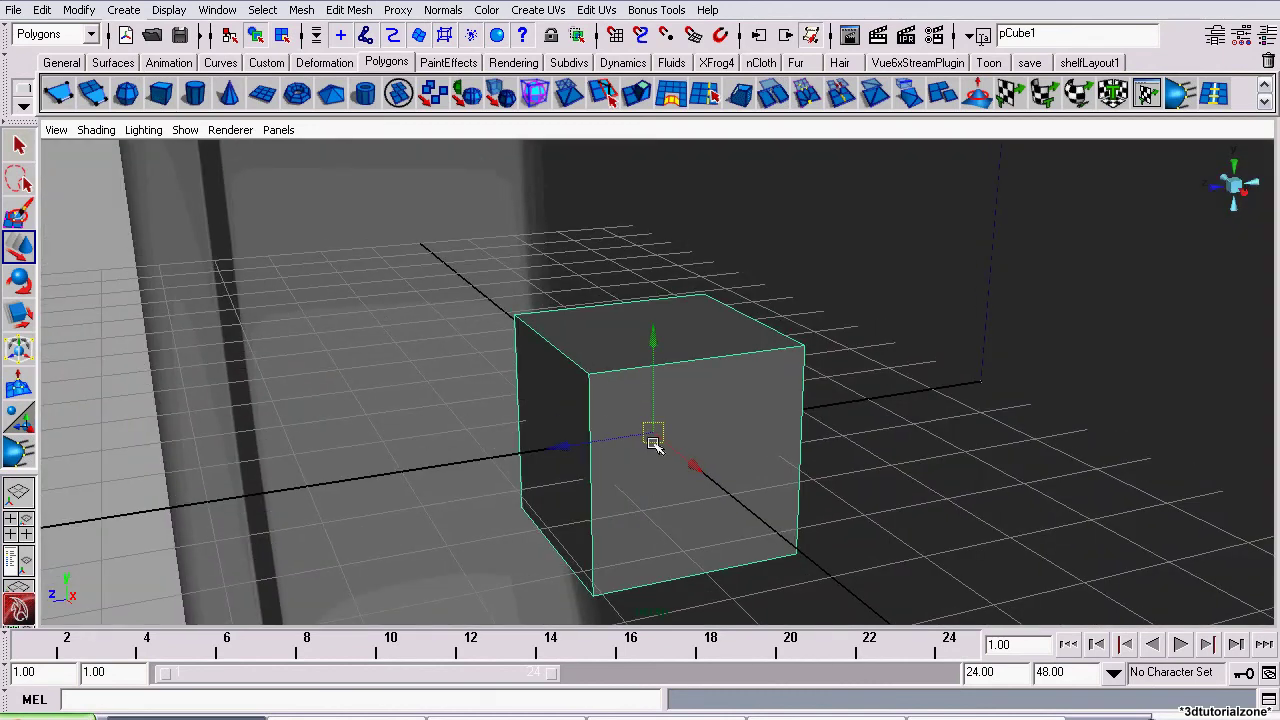
key(ctrl+d)
drag(653, 443, 590, 440)
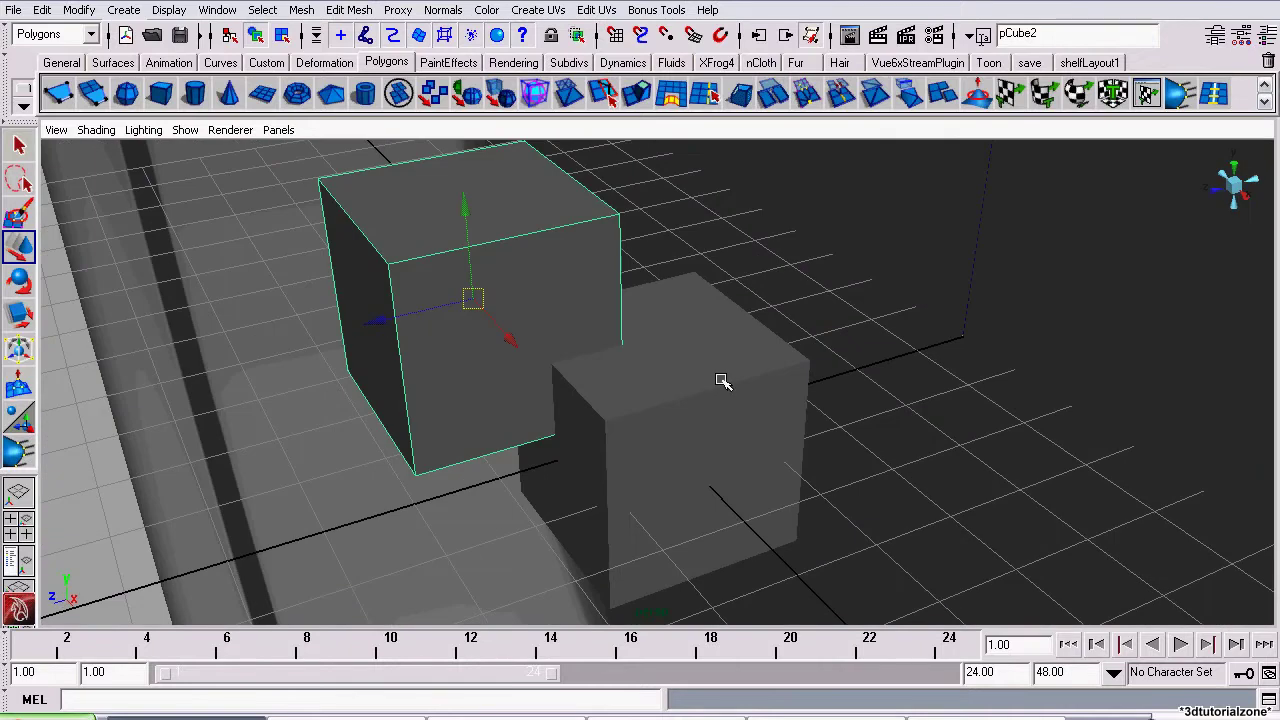
Try a Boolean Difference that subtracts the copy from the original cube, inspect the notch and undo the operation.
click(723, 381)
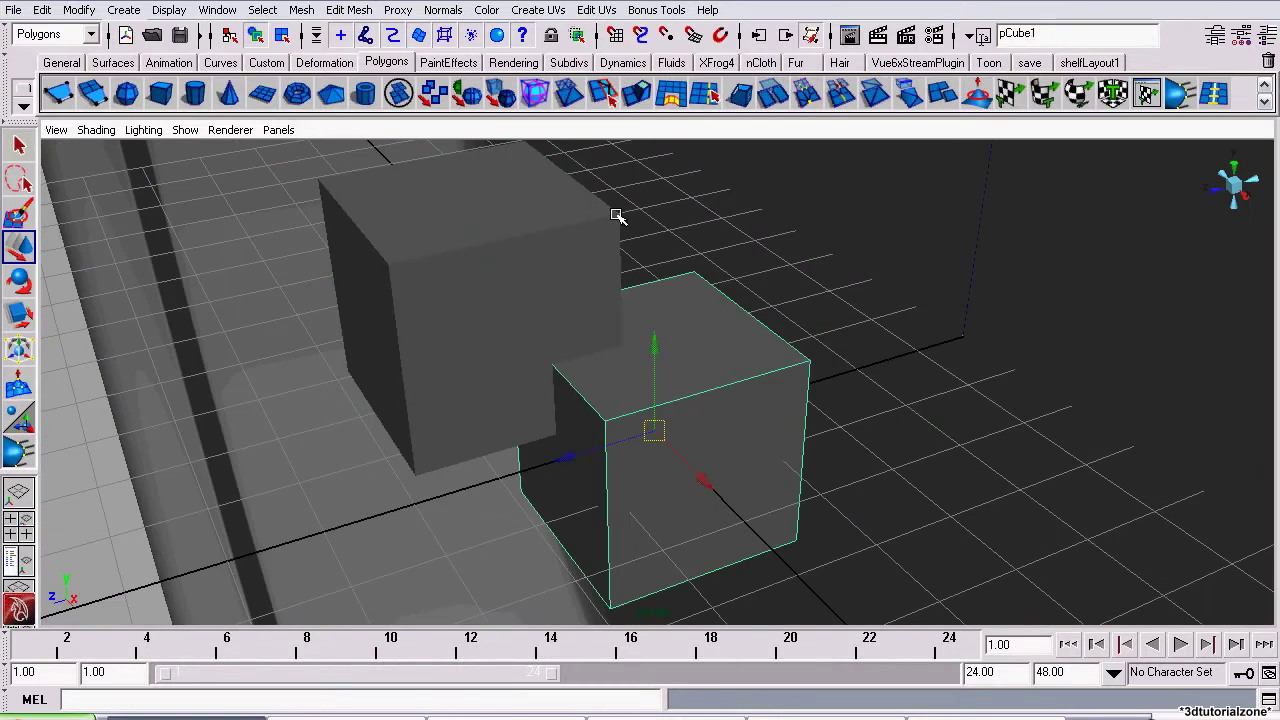
click(500, 288)
click(302, 10)
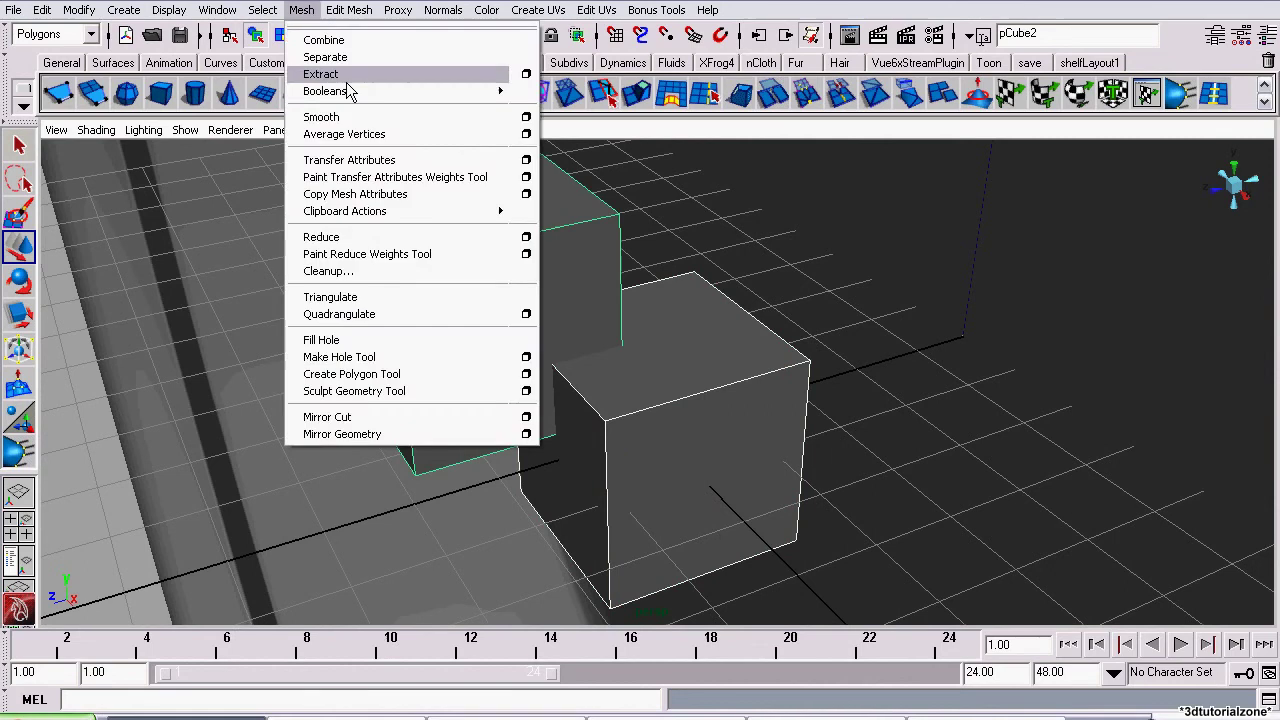
mouse_move(367, 91)
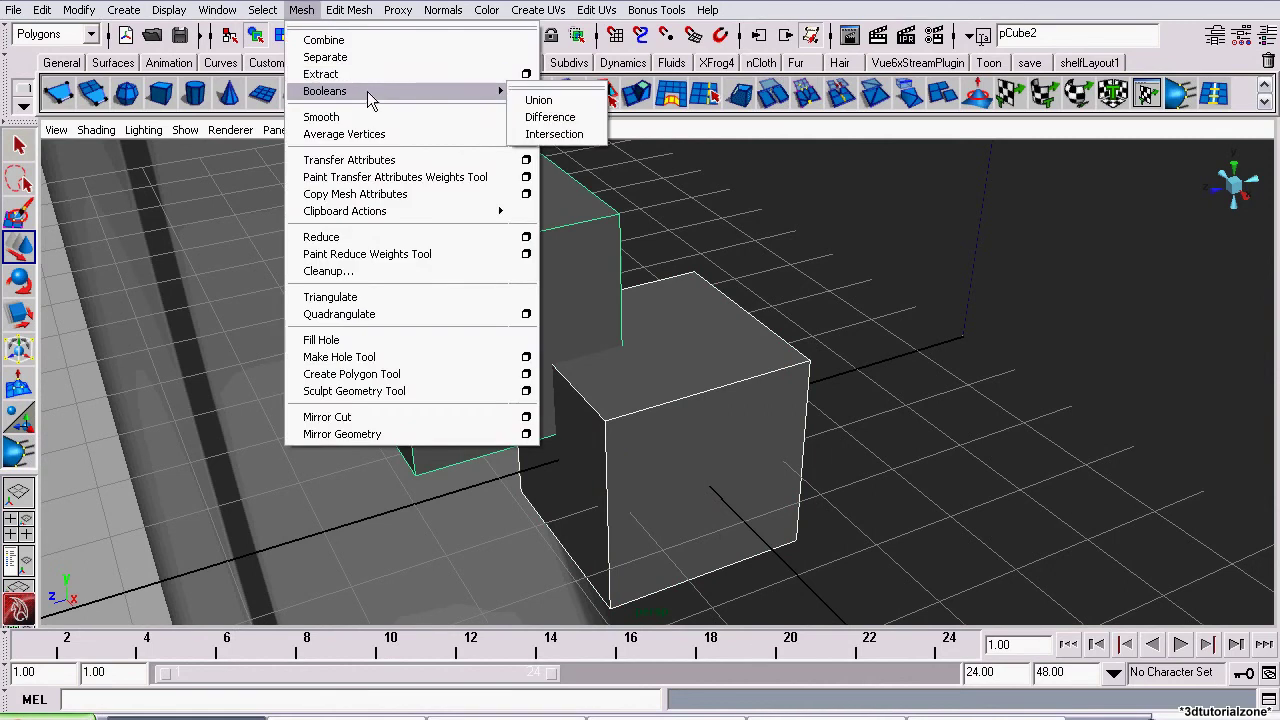
click(560, 117)
alt+drag(588, 126, 500, 340)
alt+drag(429, 271, 508, 243)
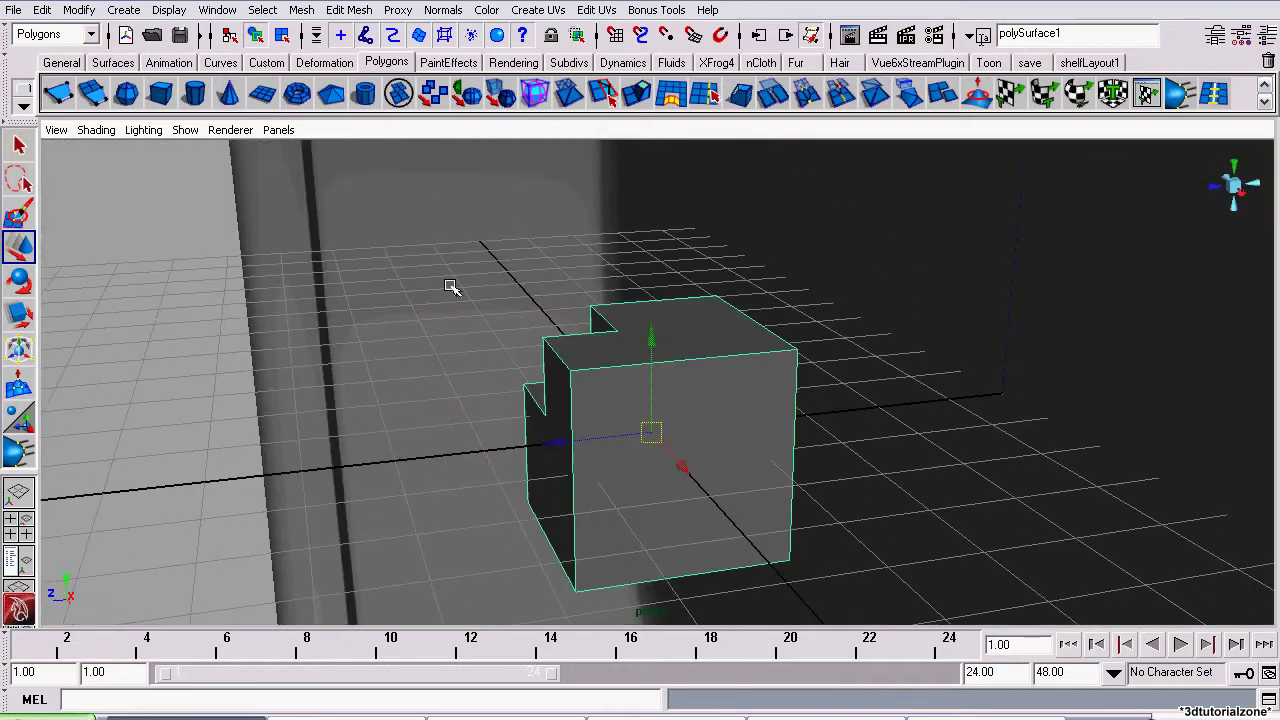
alt+drag(508, 331, 666, 420)
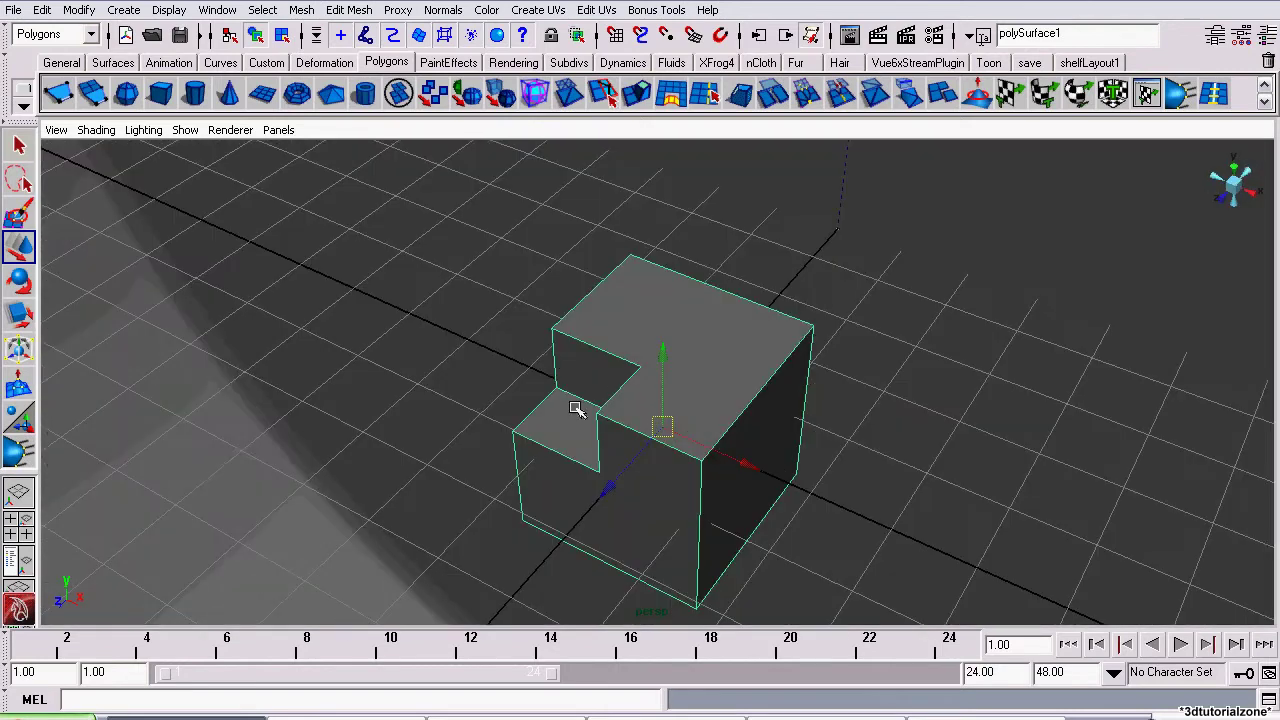
alt+drag(566, 400, 700, 329)
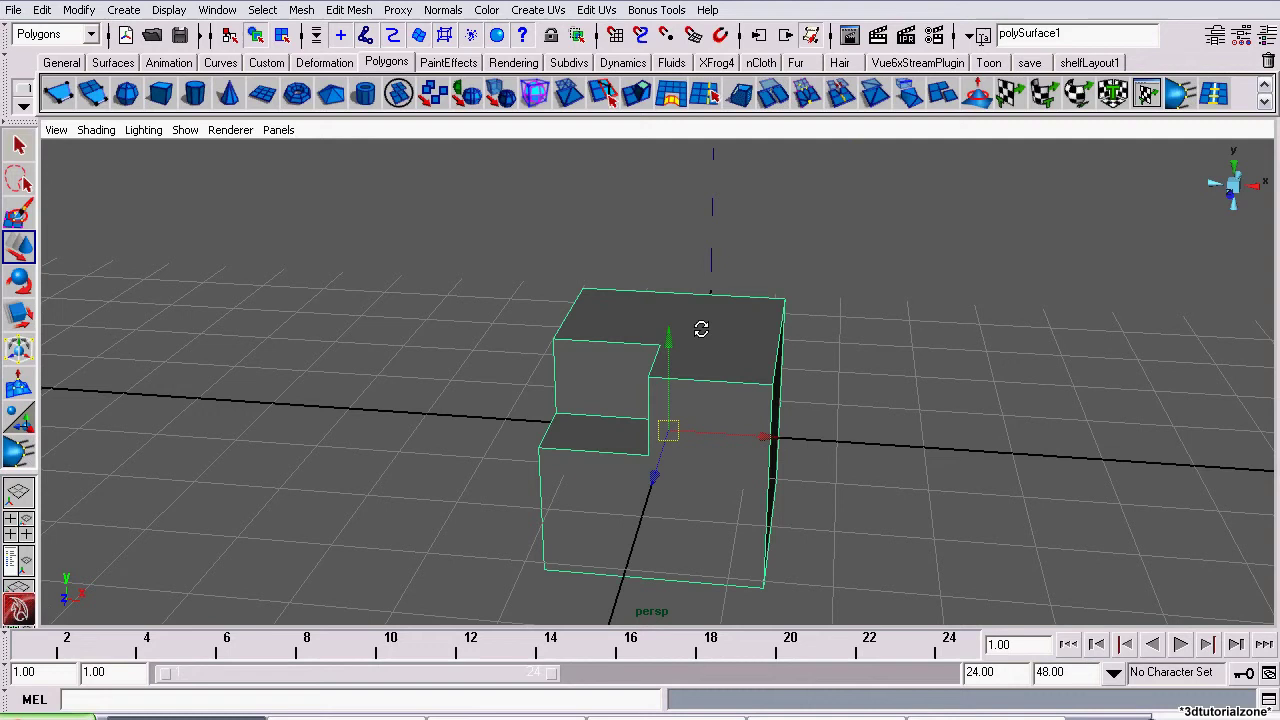
key(ctrl+z)
Try a Boolean Union of the two overlapping cubes, inspect the joined shape and undo the operation.
click(300, 10)
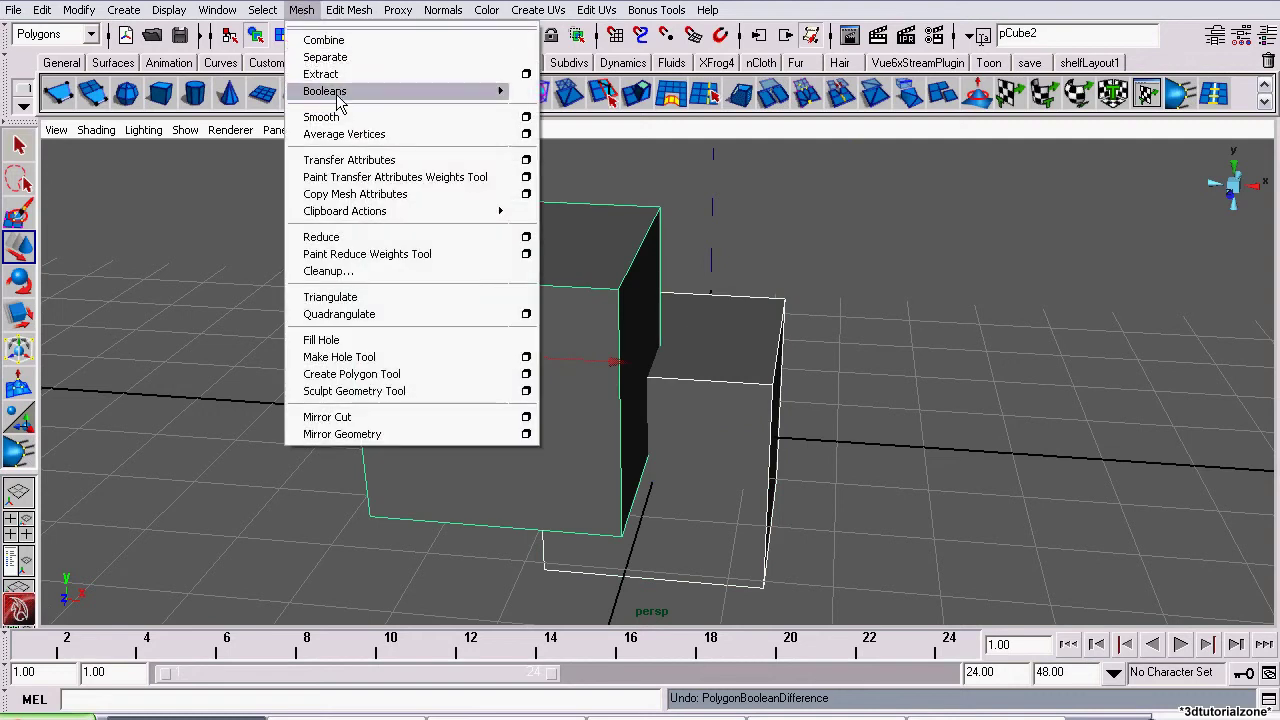
mouse_move(480, 91)
click(551, 104)
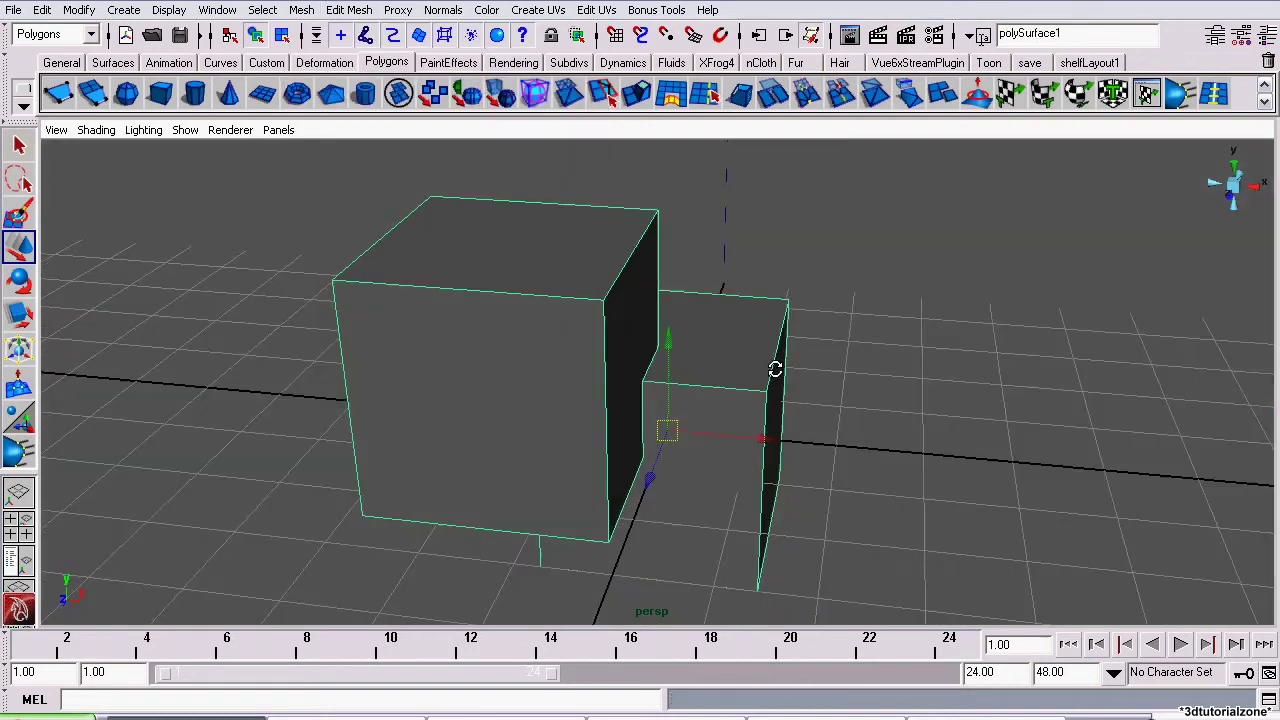
alt+drag(771, 366, 346, 426)
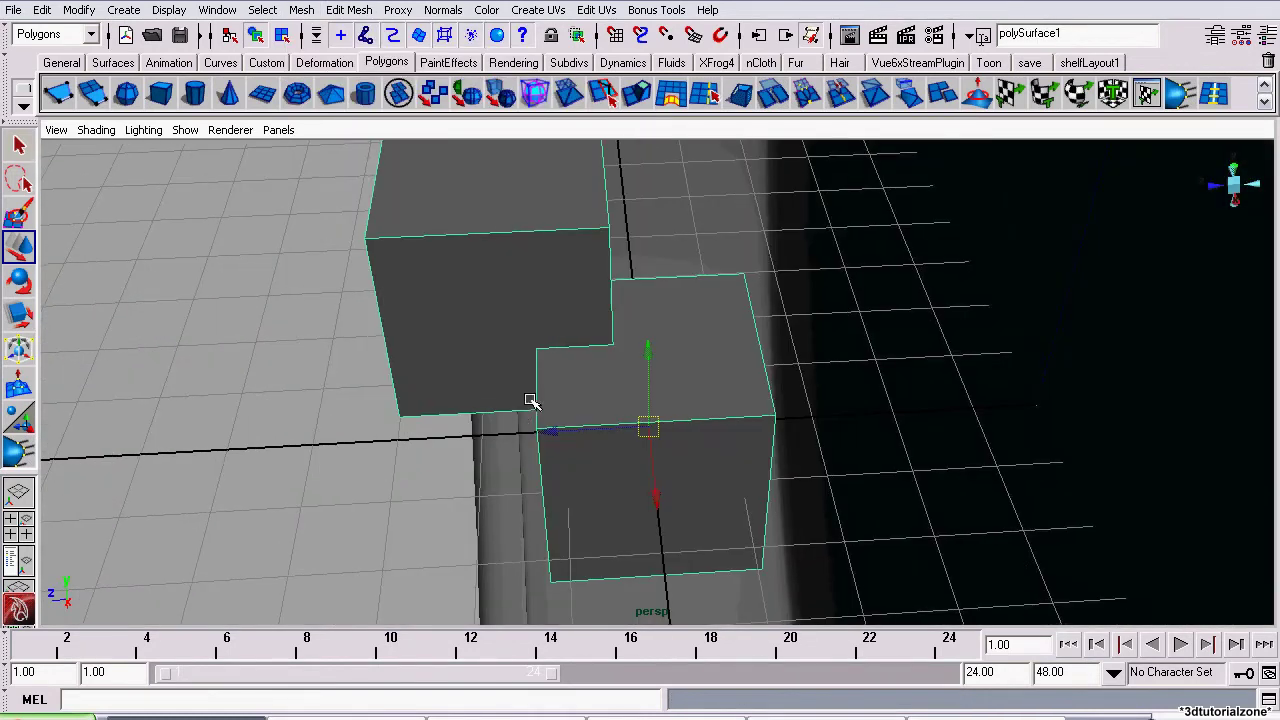
key(ctrl+z)
Try a Boolean Intersection of the original cube and its copy, and inspect the shape from several sides.
alt+drag(531, 401, 551, 371)
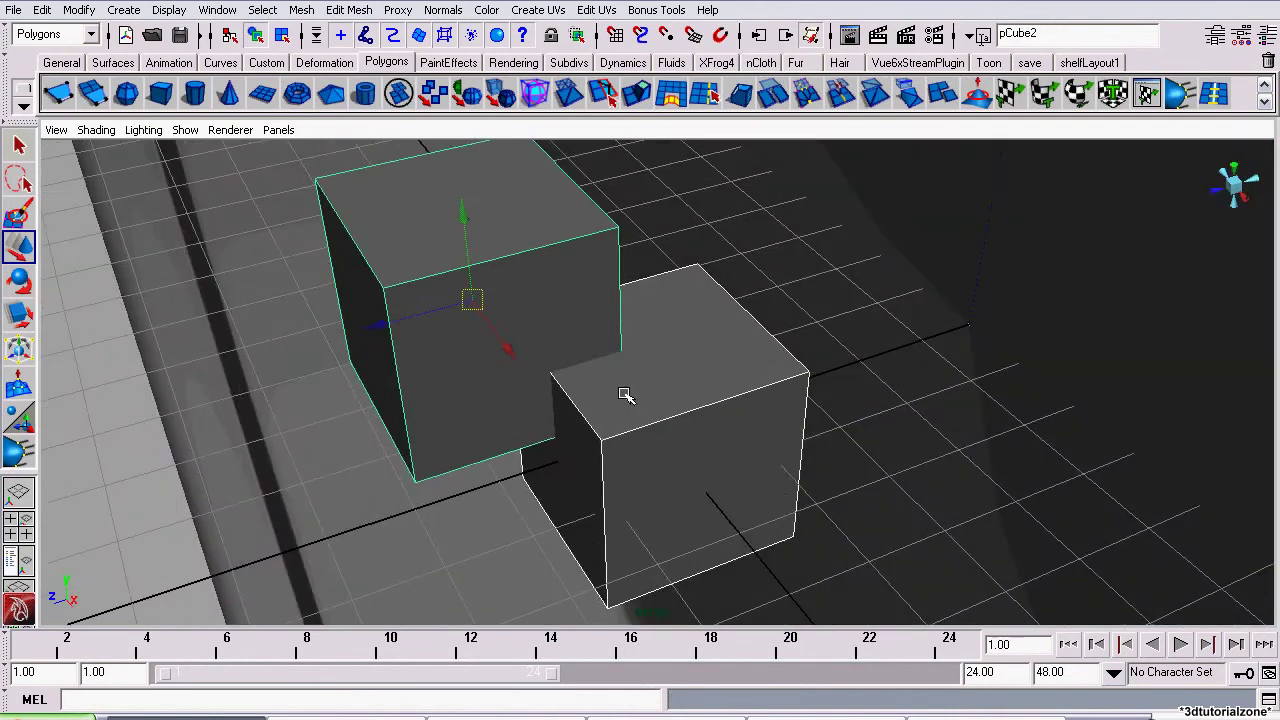
click(625, 395)
click(515, 294)
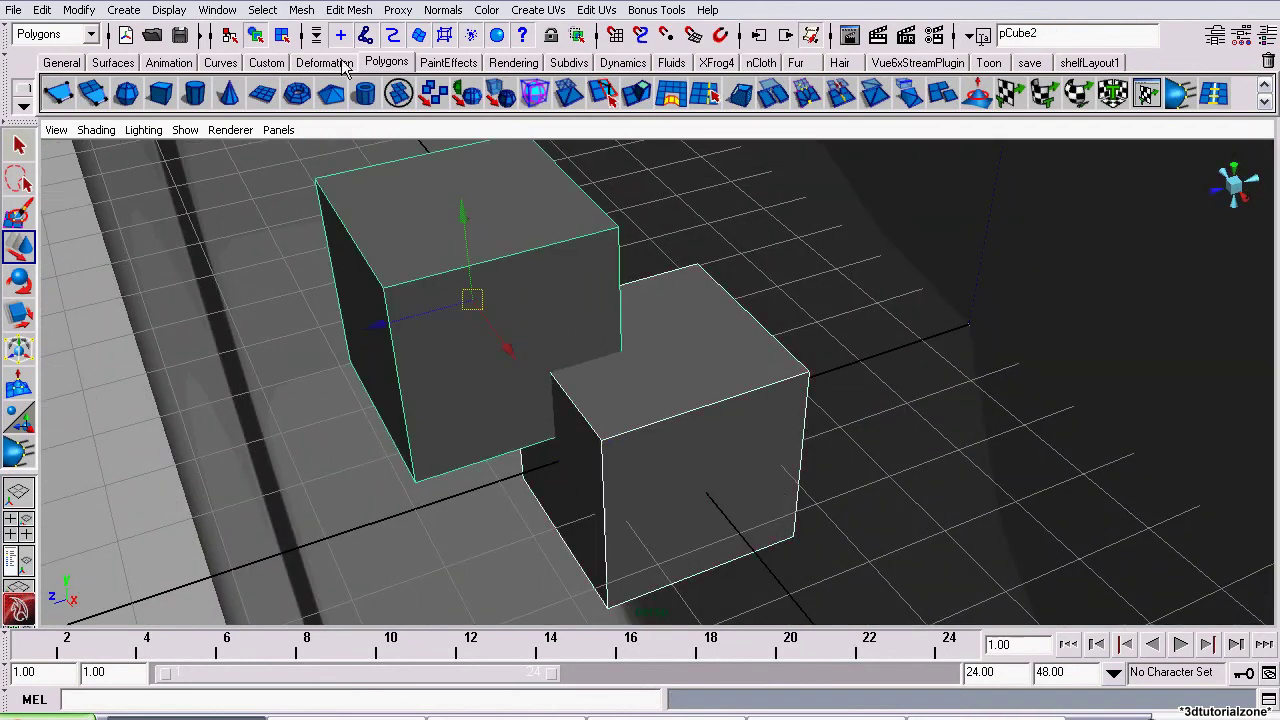
click(301, 10)
mouse_move(354, 92)
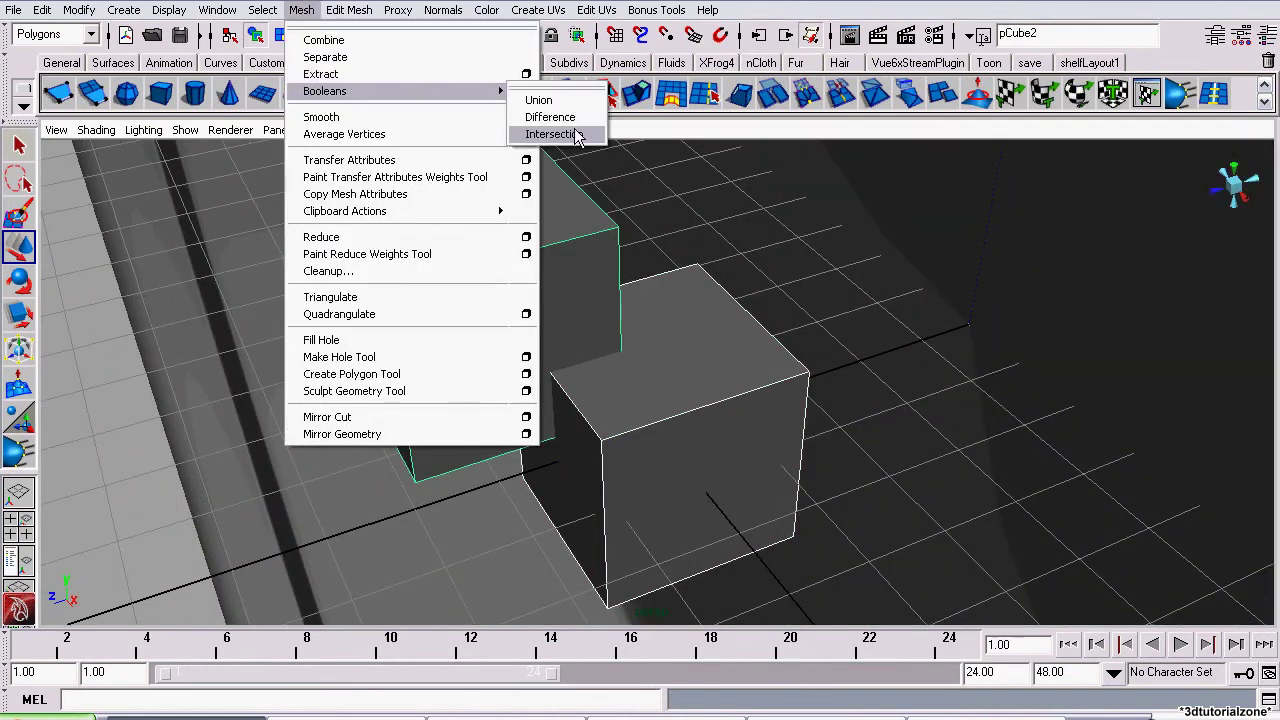
click(582, 138)
alt+drag(518, 392, 690, 360)
alt+right_drag(690, 360, 709, 385)
alt+drag(709, 385, 448, 374)
Undo the Boolean Intersection and delete the duplicate cube.
key(z)
click(606, 299)
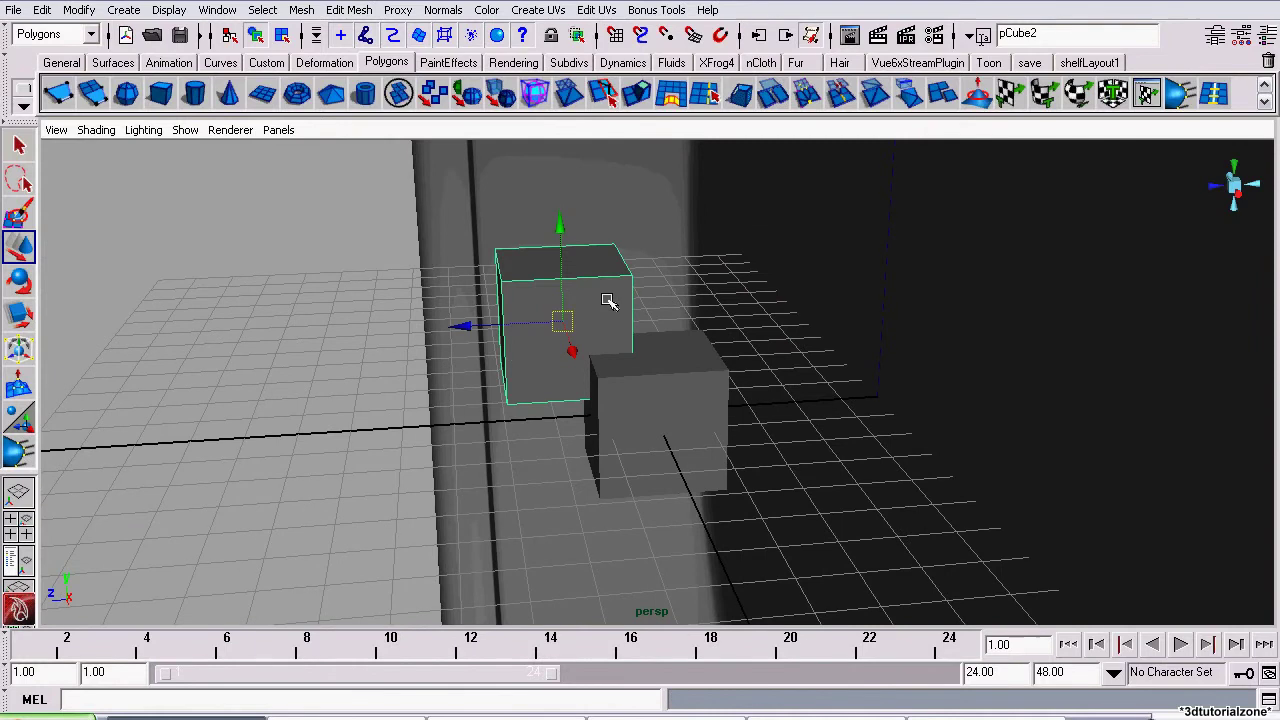
key(Delete)
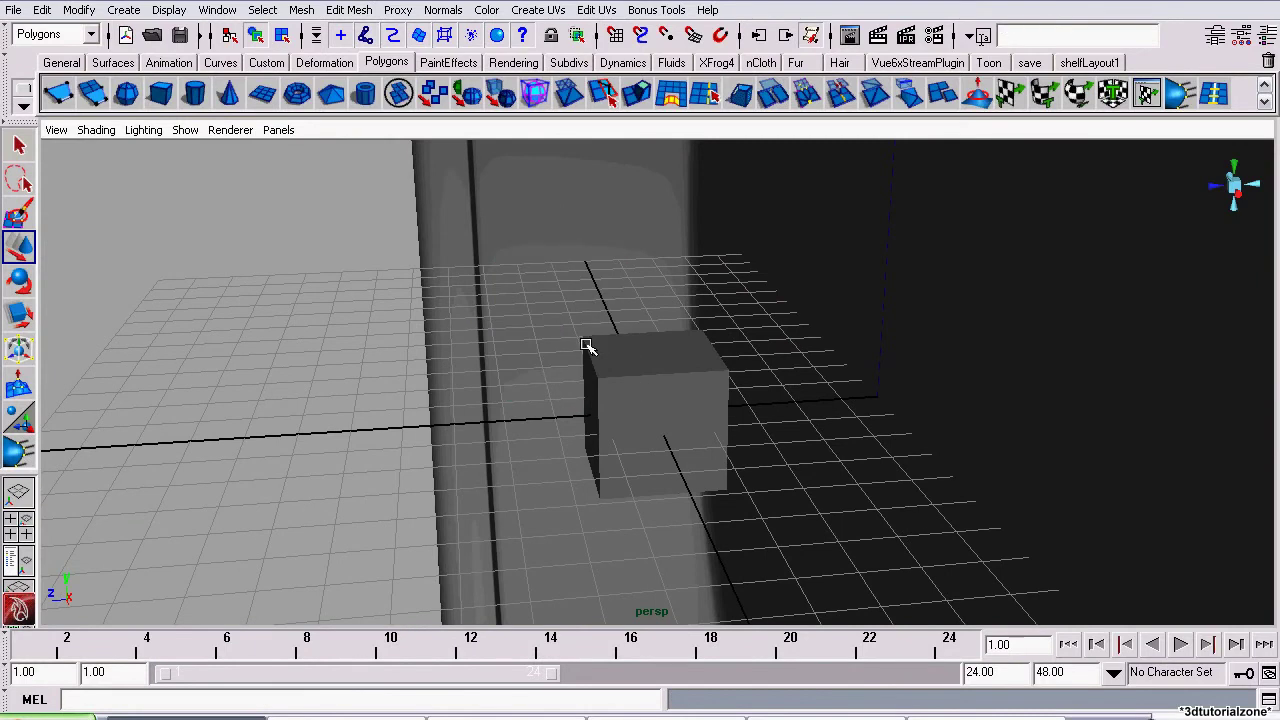
Show the clock from the back in wireframe and move the remaining cube straight down below the clock's centre.
click(596, 362)
click(1252, 186)
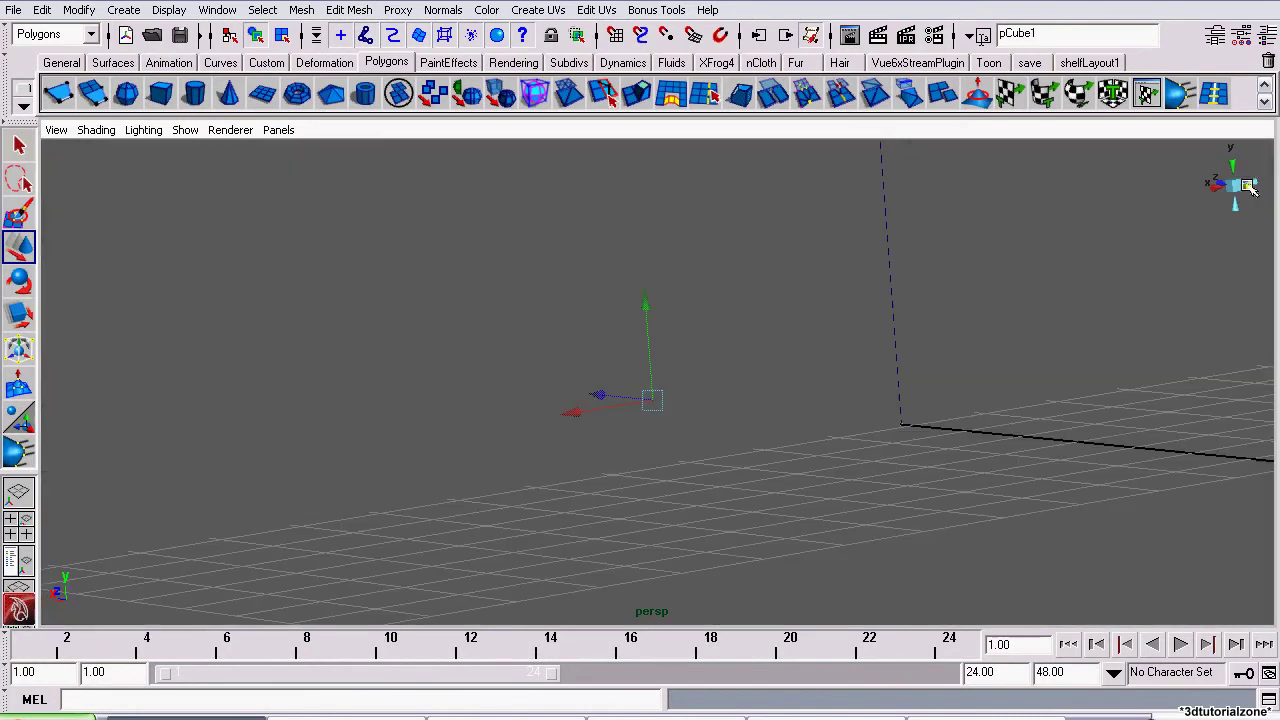
click(96, 130)
click(110, 157)
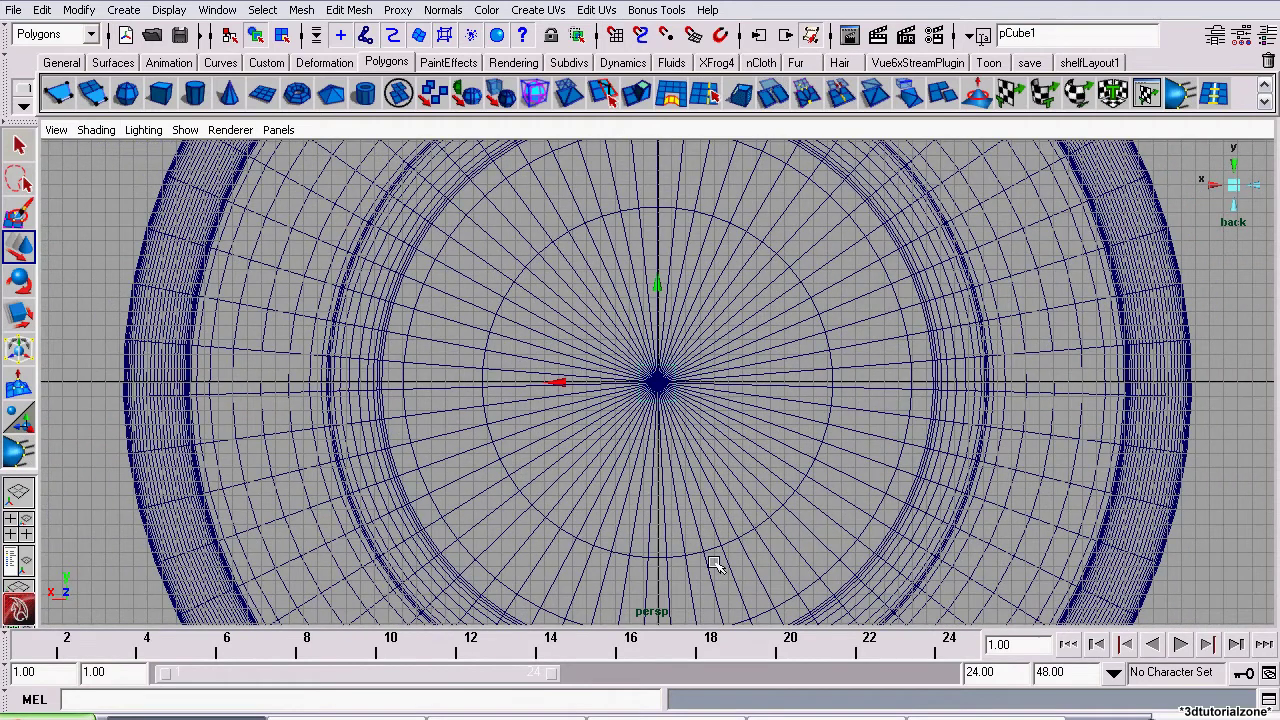
alt+middle_drag(714, 563, 668, 449)
drag(618, 172, 618, 313)
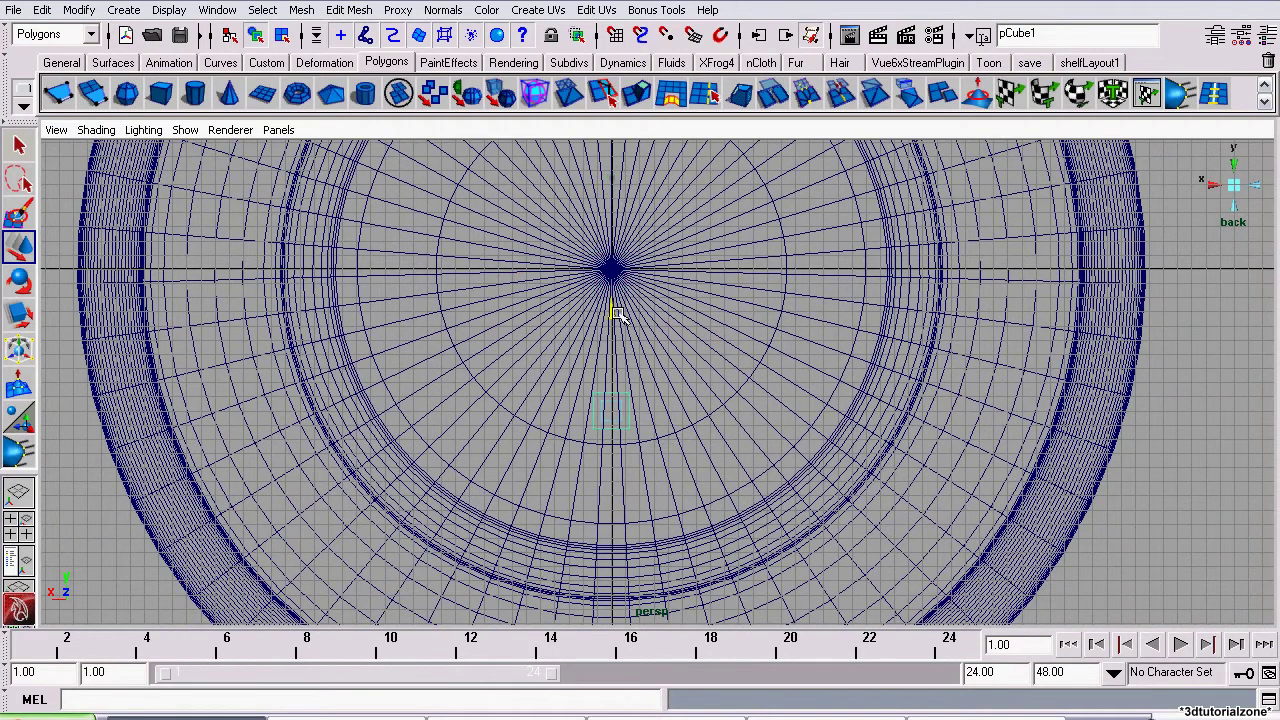
Scale the cube up uniformly to about six times its size and nudge it up, just below the clock's centre point.
click(18, 313)
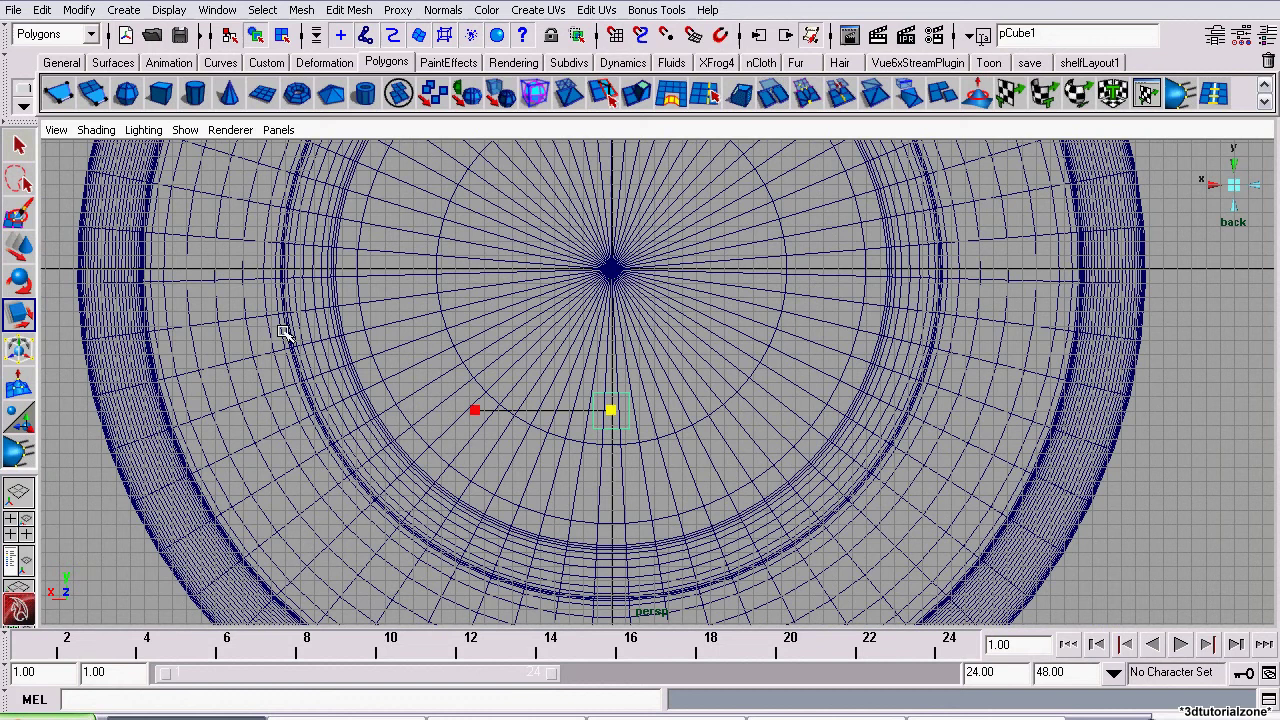
middle_drag(284, 334, 455, 373)
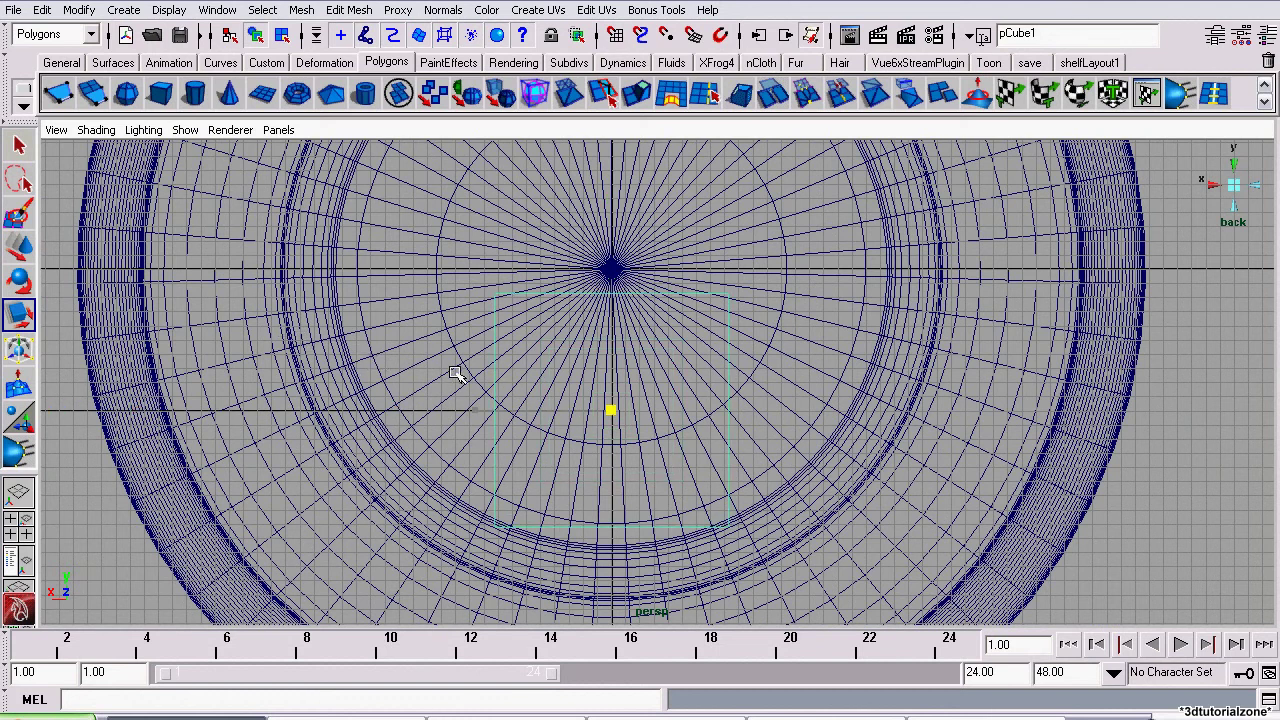
key(w)
drag(610, 322, 609, 305)
alt+middle_drag(505, 264, 497, 363)
alt+right_drag(620, 364, 519, 439)
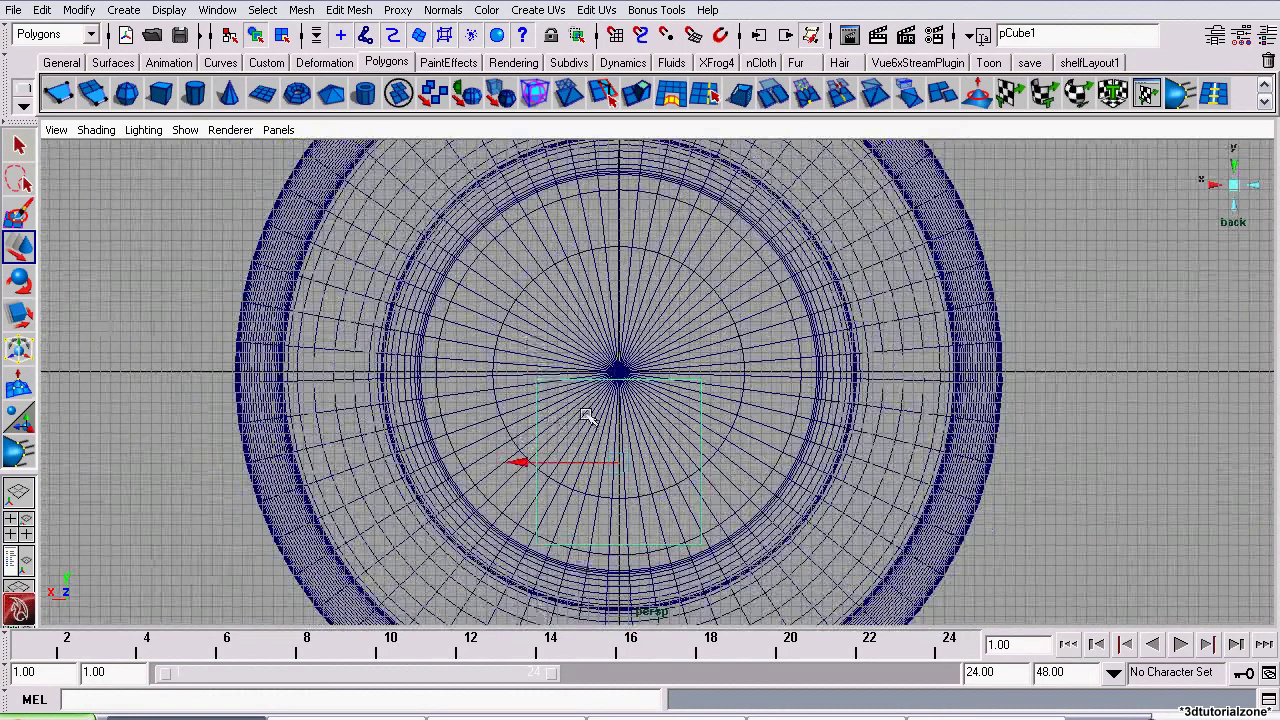
click(18, 315)
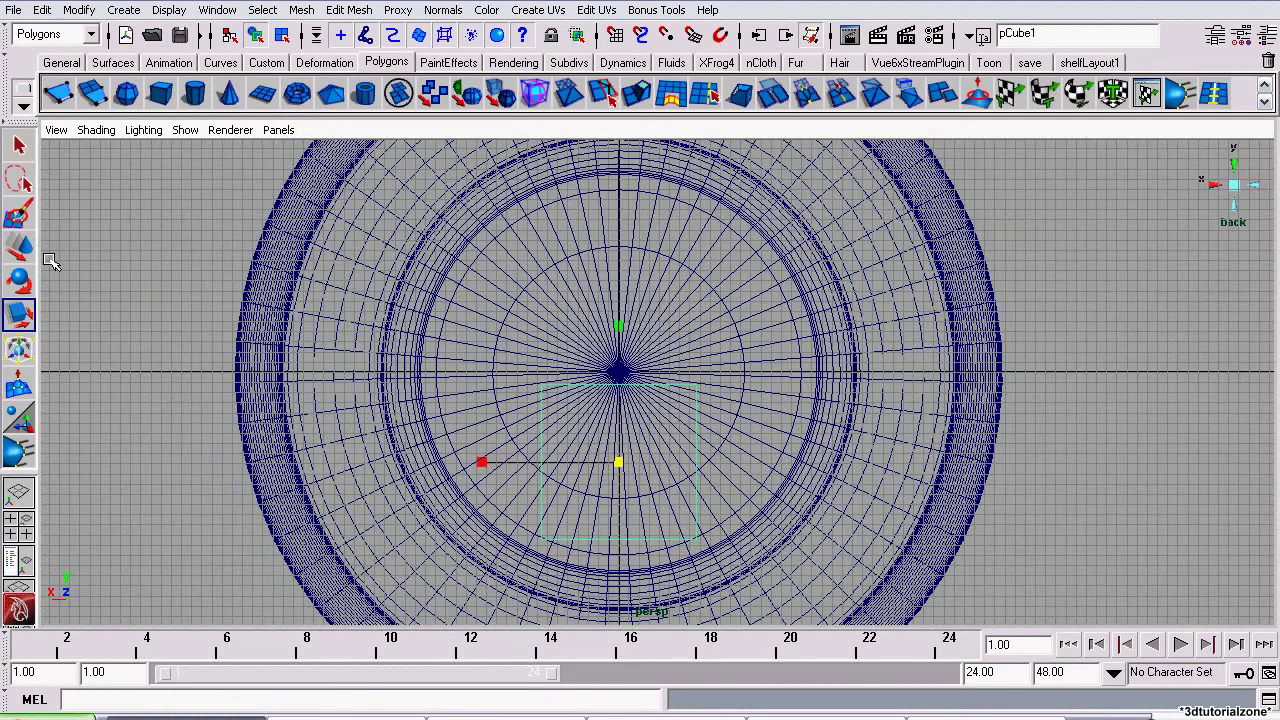
Turn on grid snapping, snap the cube to the clock's centre point and return to an angled perspective view.
click(18, 245)
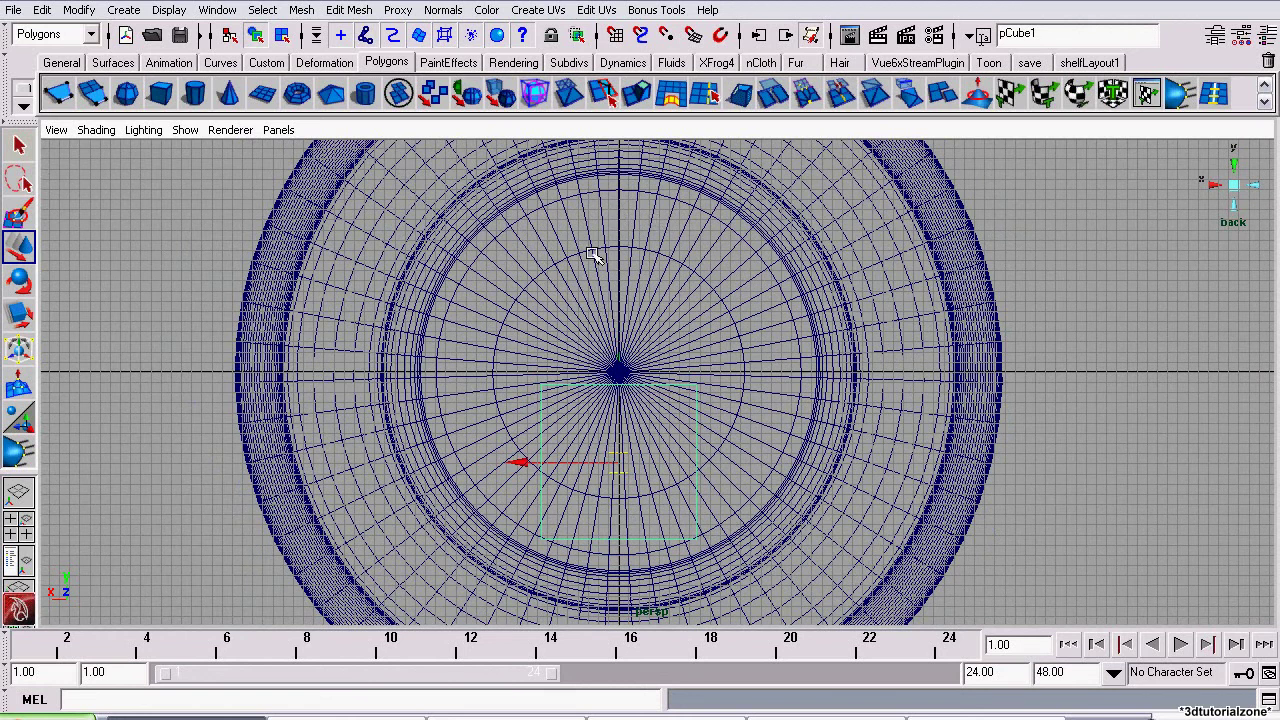
scroll(574, 472, up, 6)
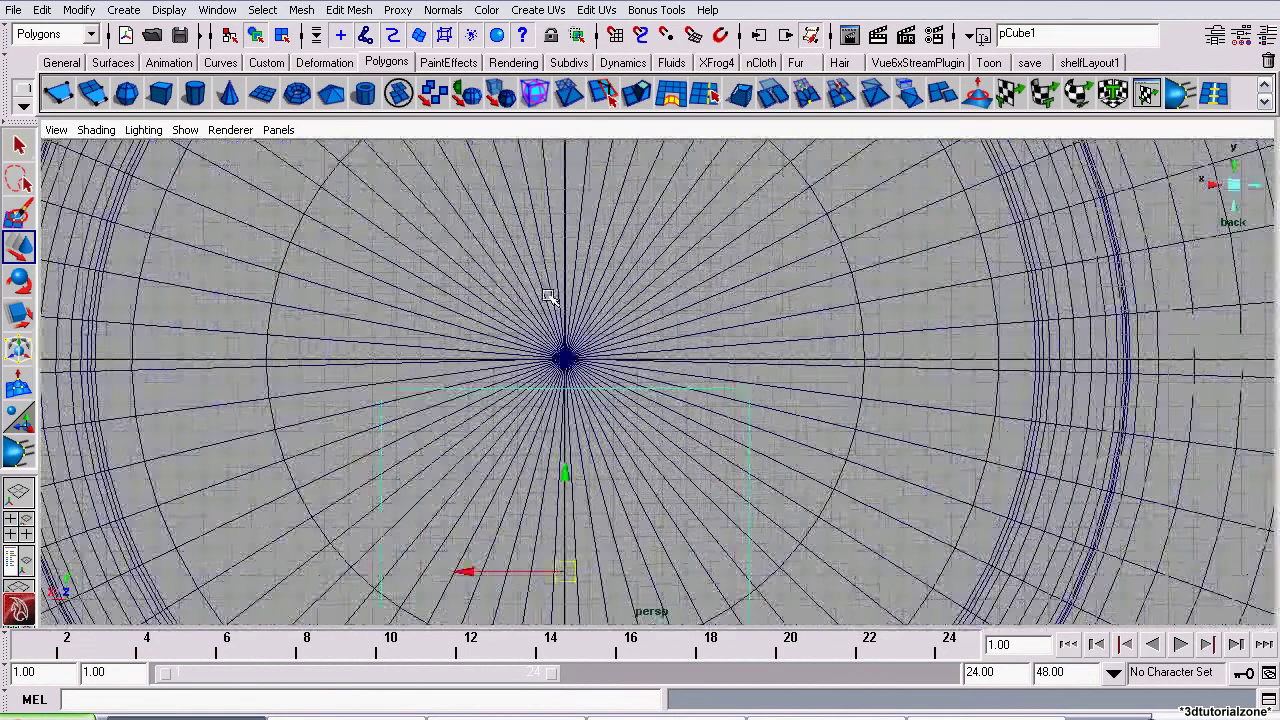
alt+middle_drag(588, 388, 733, 337)
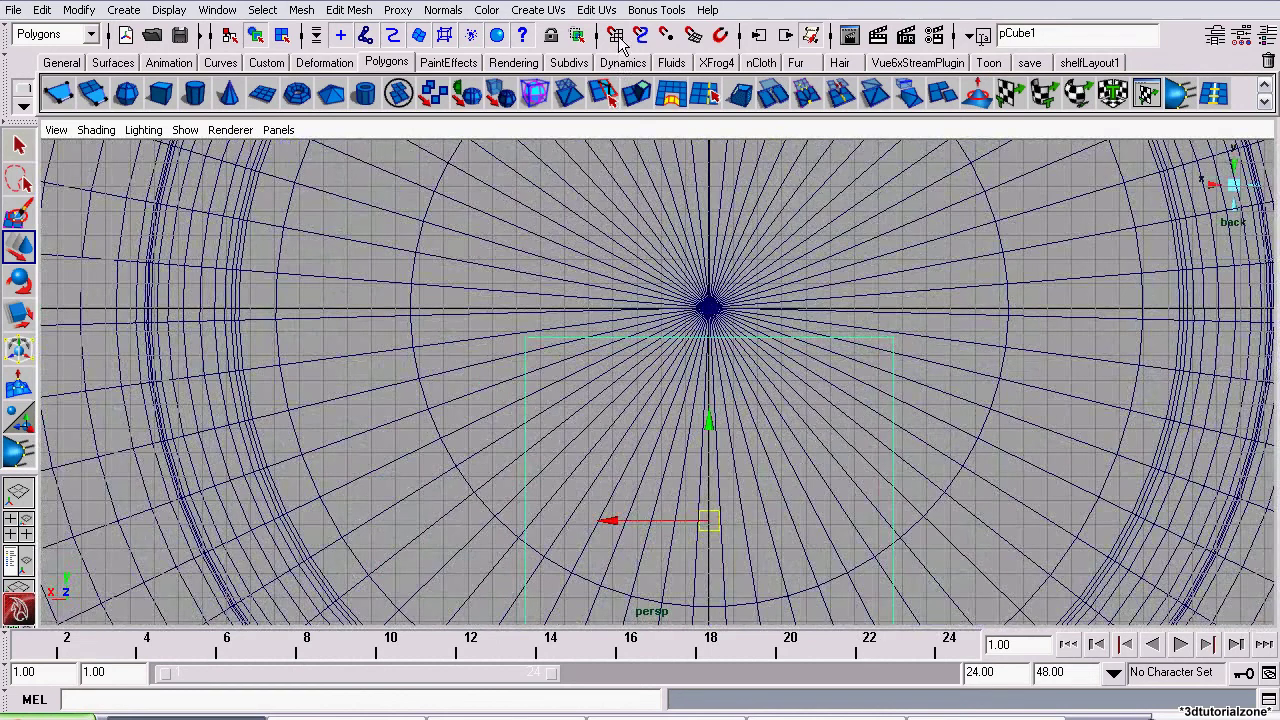
click(617, 35)
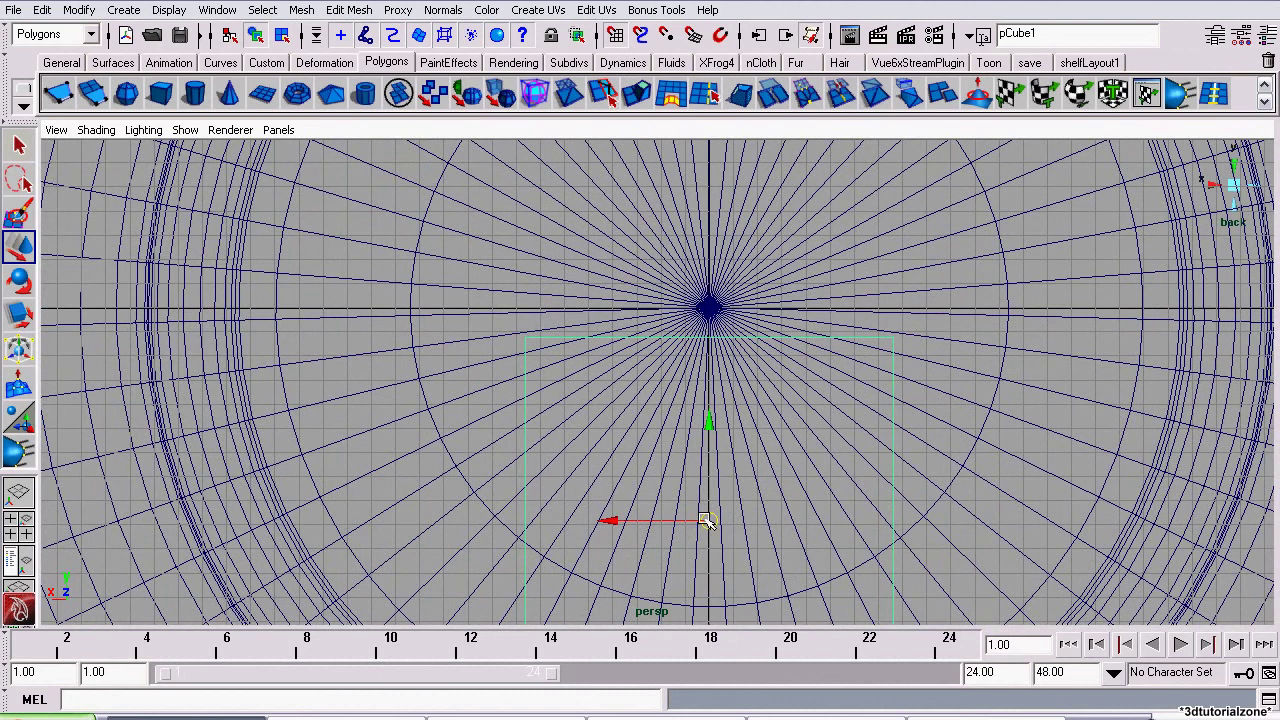
drag(707, 521, 712, 308)
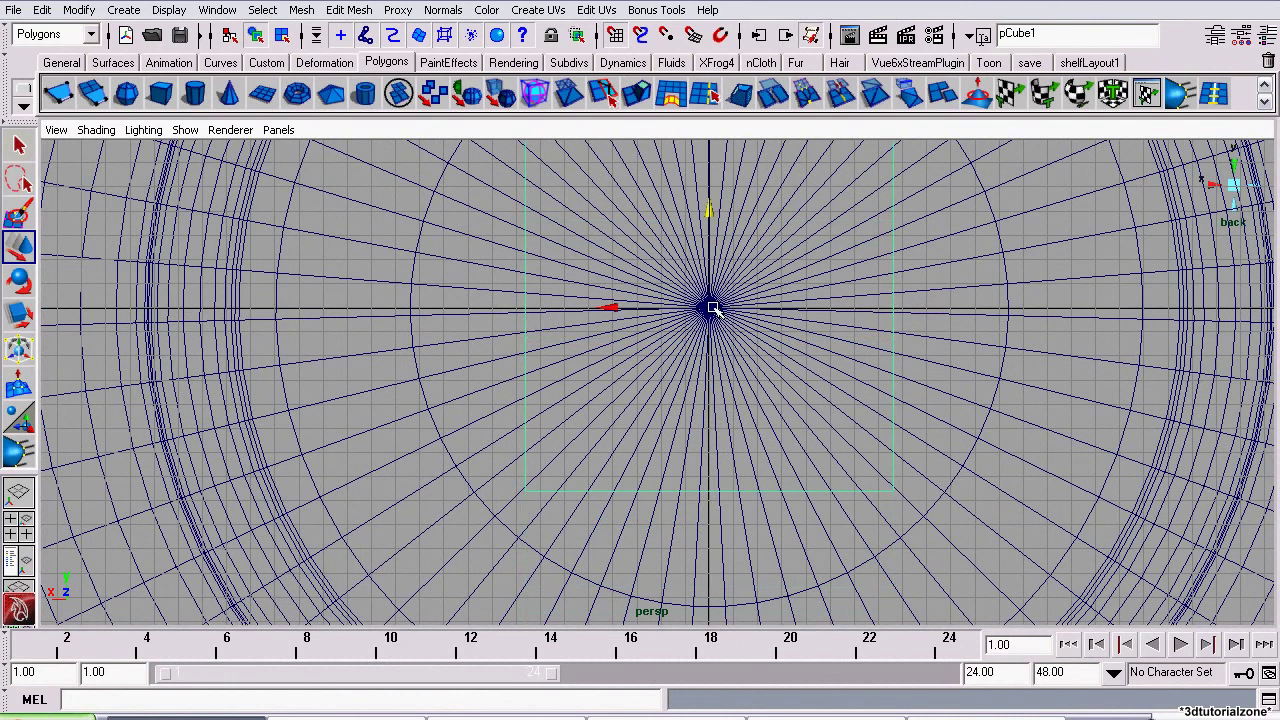
alt+middle_drag(723, 307, 694, 416)
alt+right_drag(694, 416, 1080, 510)
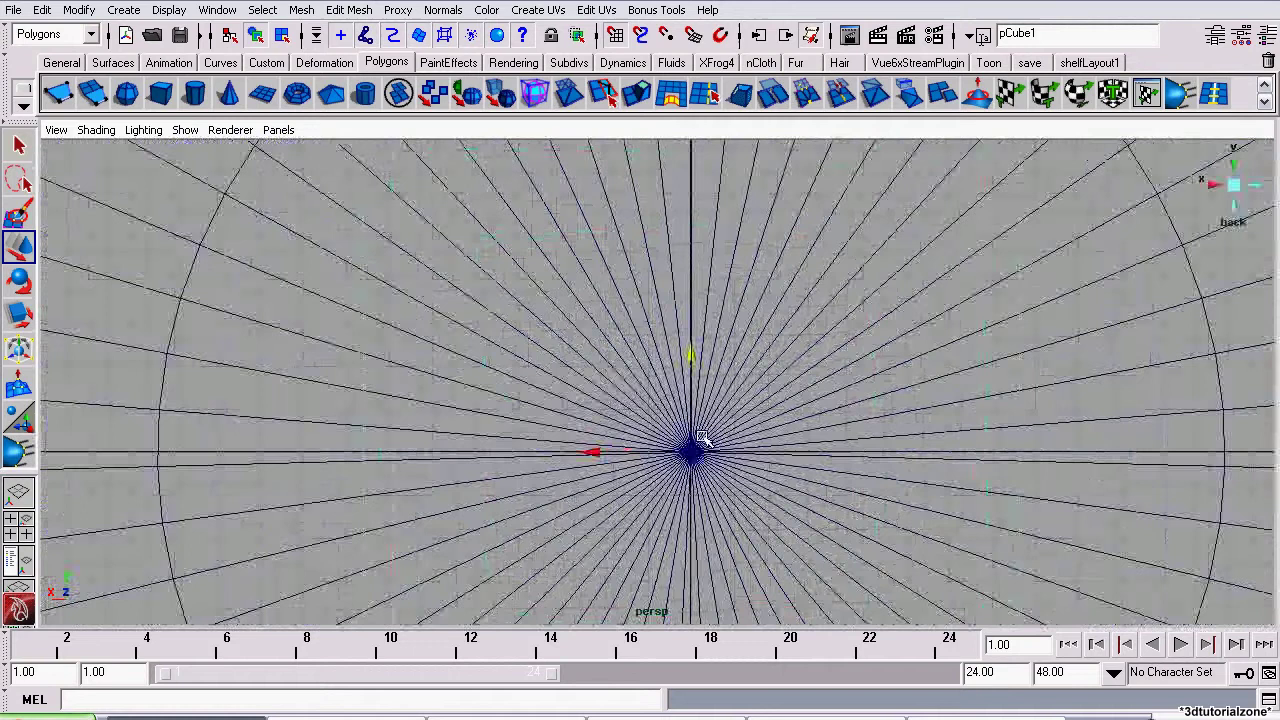
click(1233, 185)
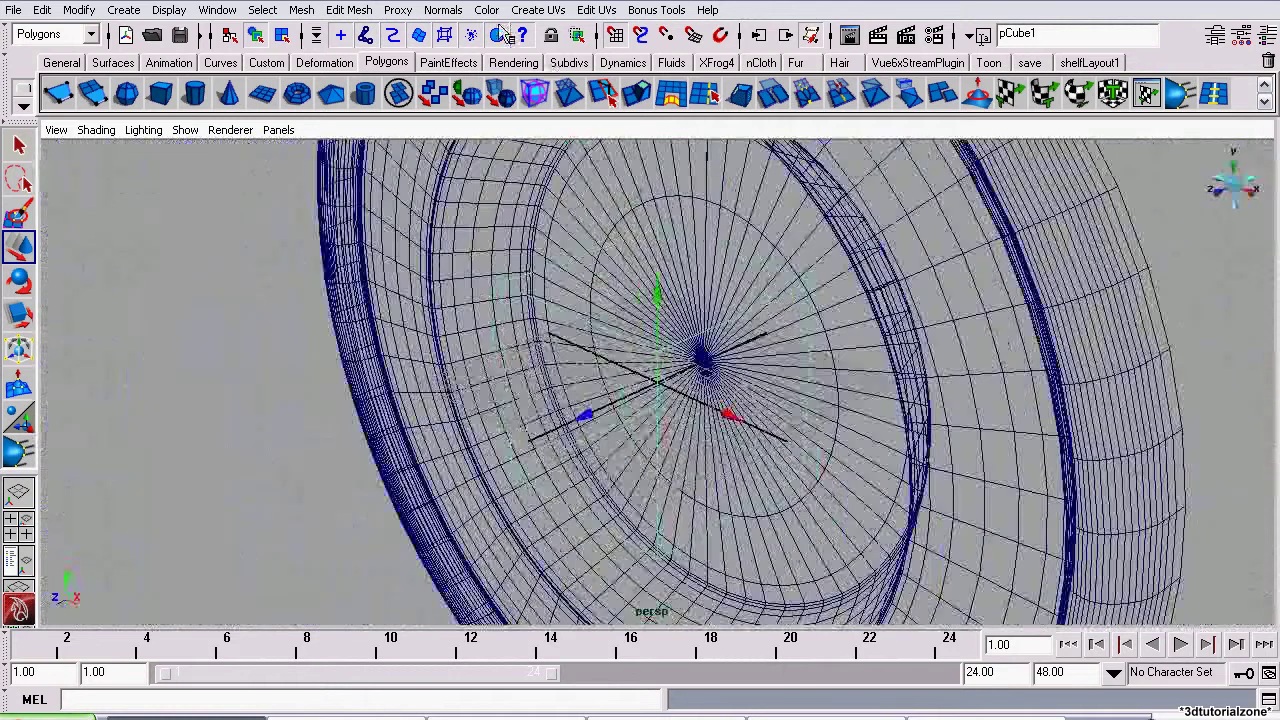
Display the clock model smooth-shaded and deselect the cube.
click(96, 130)
click(120, 177)
mouse_move(886, 374)
alt+mouse_down()
mouse_move(595, 396)
mouse_move(583, 371)
mouse_move(694, 402)
alt+mouse_up()
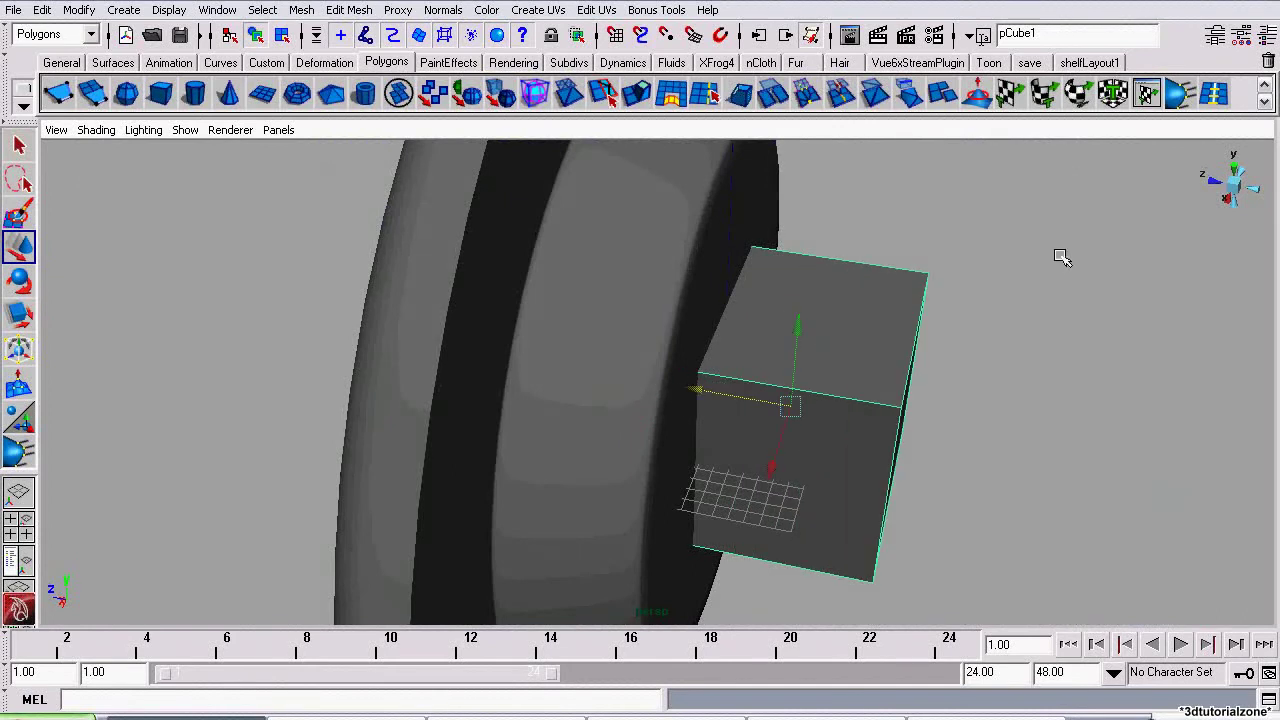
click(1061, 257)
Examine the clock body's thin outer rim up close from the back, with its surface mesh highlighted.
alt+drag(1061, 257, 614, 556)
alt+right_drag(574, 362, 900, 440)
alt+middle_drag(680, 430, 738, 540)
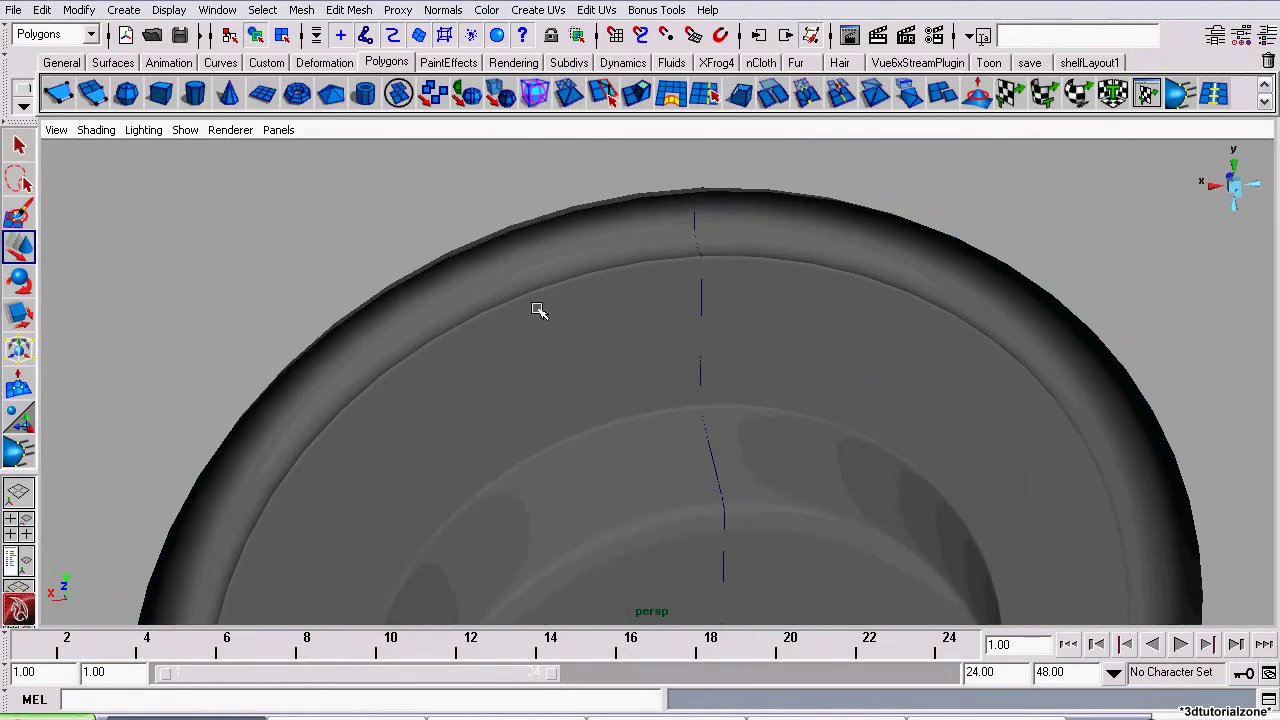
alt+middle_drag(540, 312, 570, 420)
alt+drag(641, 325, 446, 360)
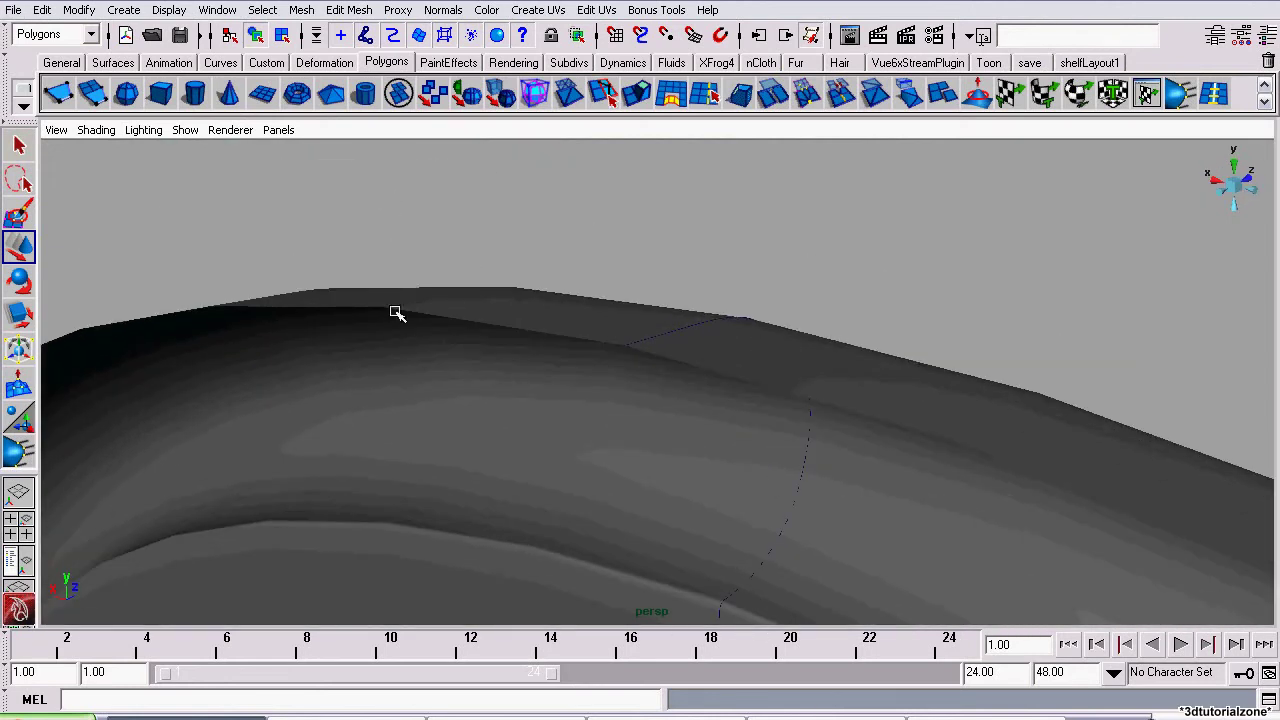
alt+drag(396, 314, 554, 286)
alt+drag(457, 263, 469, 386)
click(471, 390)
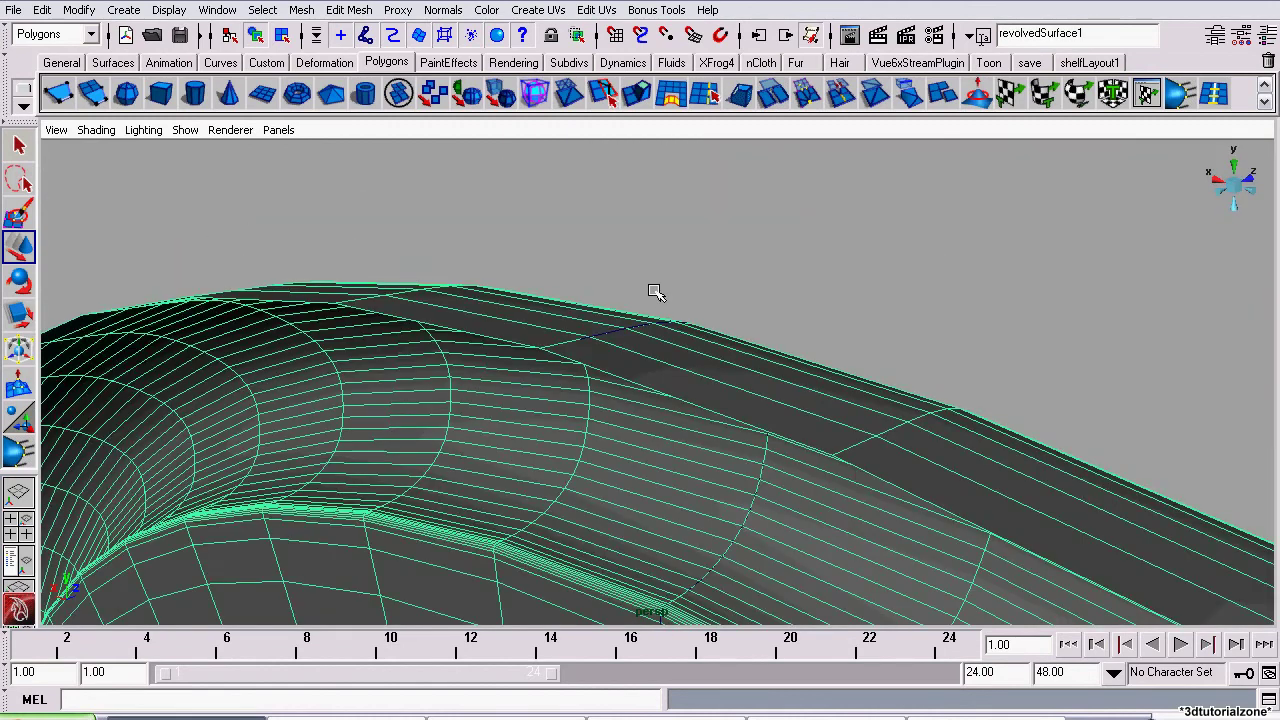
alt+drag(628, 281, 614, 279)
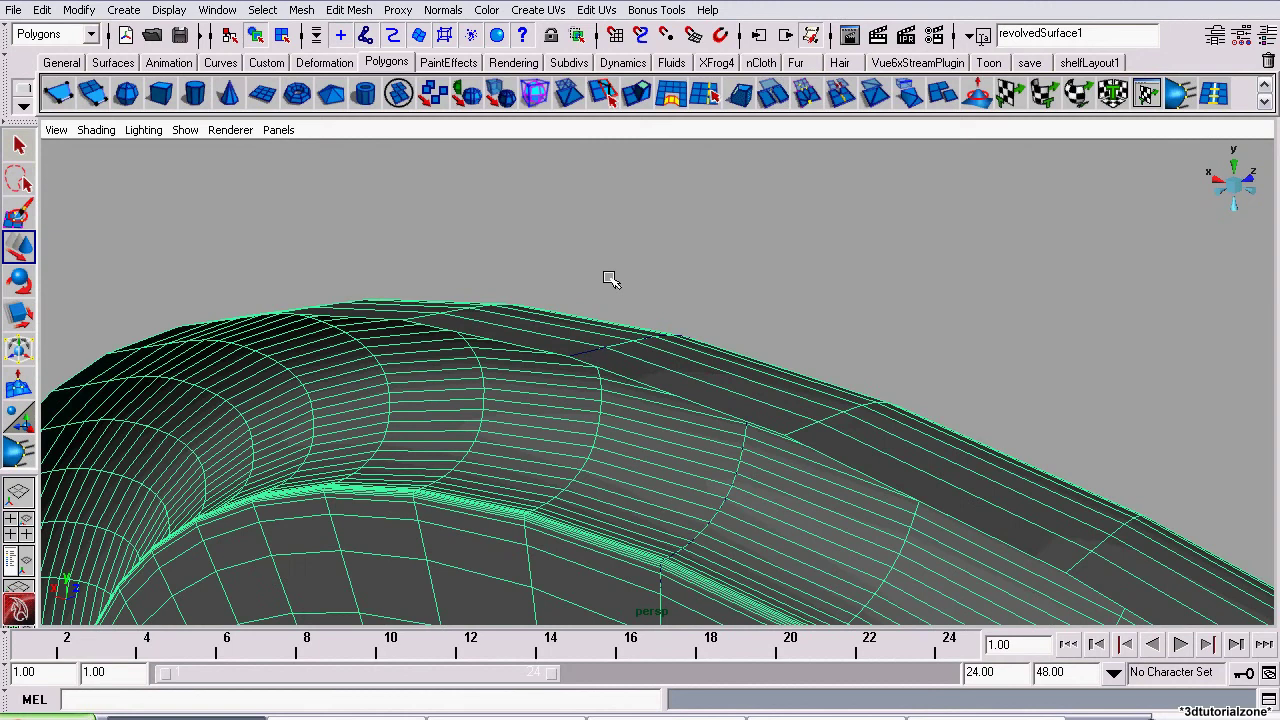
scroll(610, 278, down, 3)
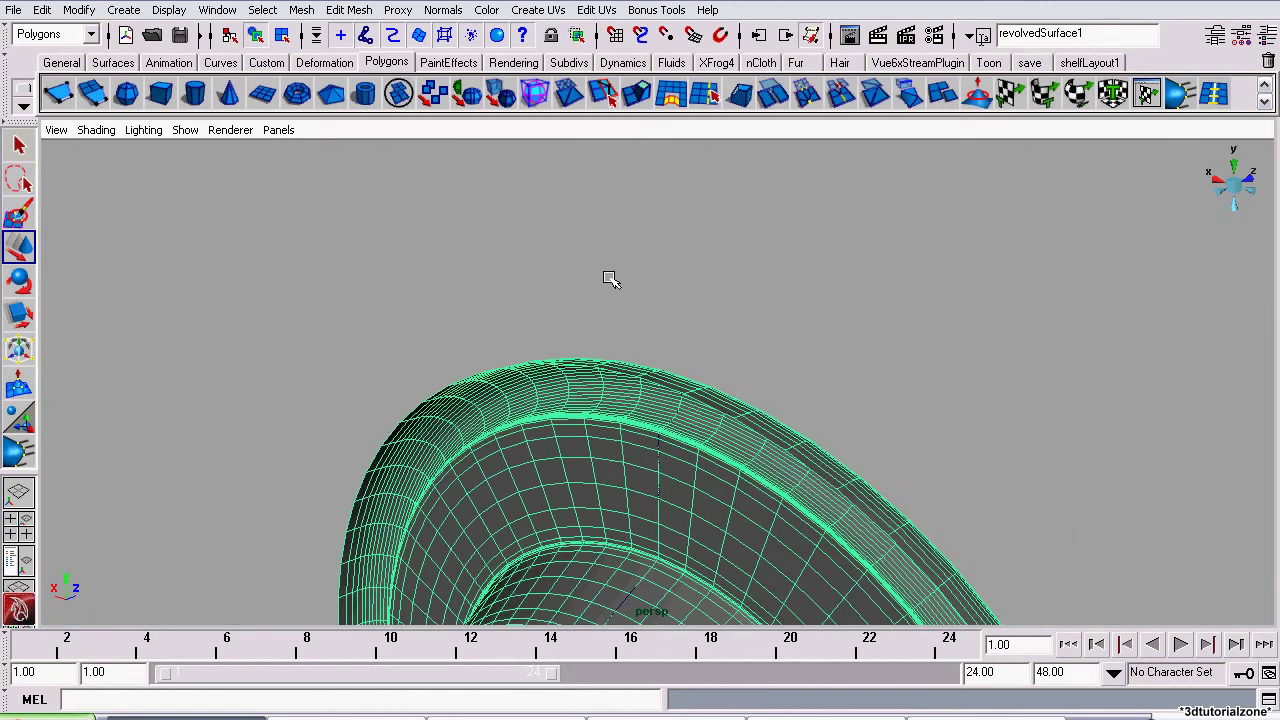
click(331, 277)
scroll(331, 277, down, 5)
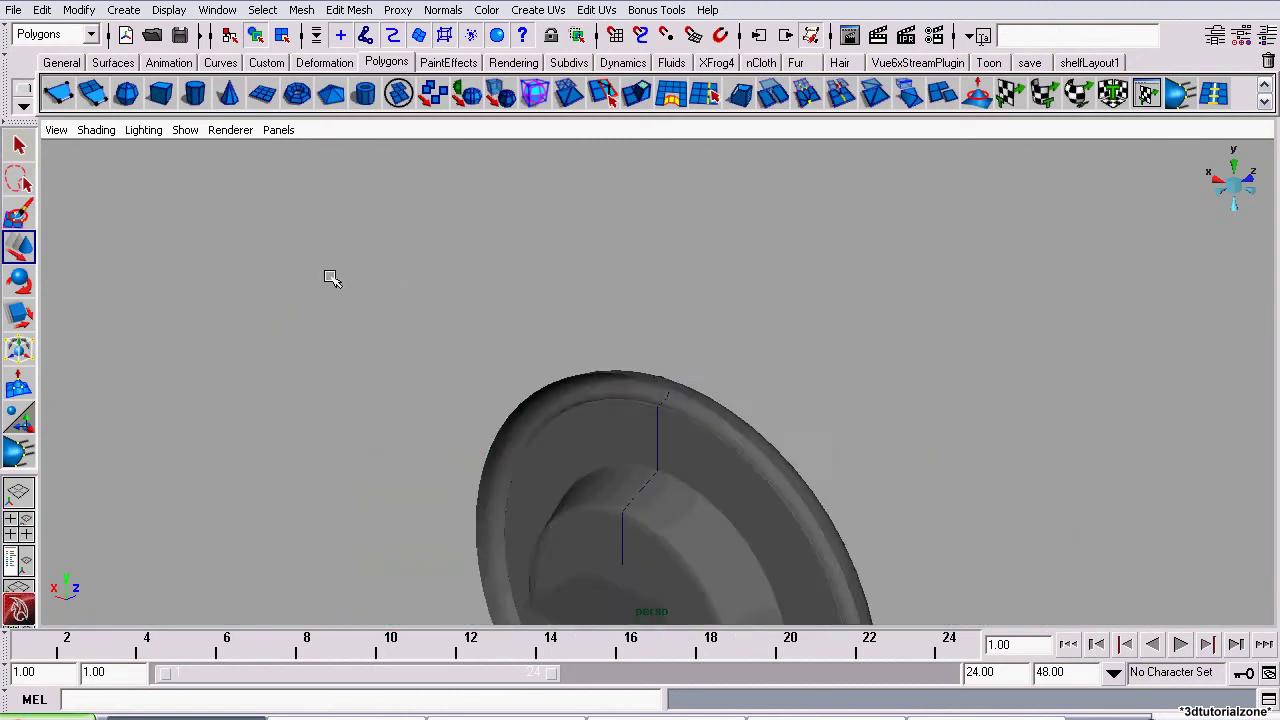
Extrude all faces of the revolved clock body slightly along their normals to give the shell thickness, and return to object mode.
click(710, 445)
scroll(606, 434, down, 3)
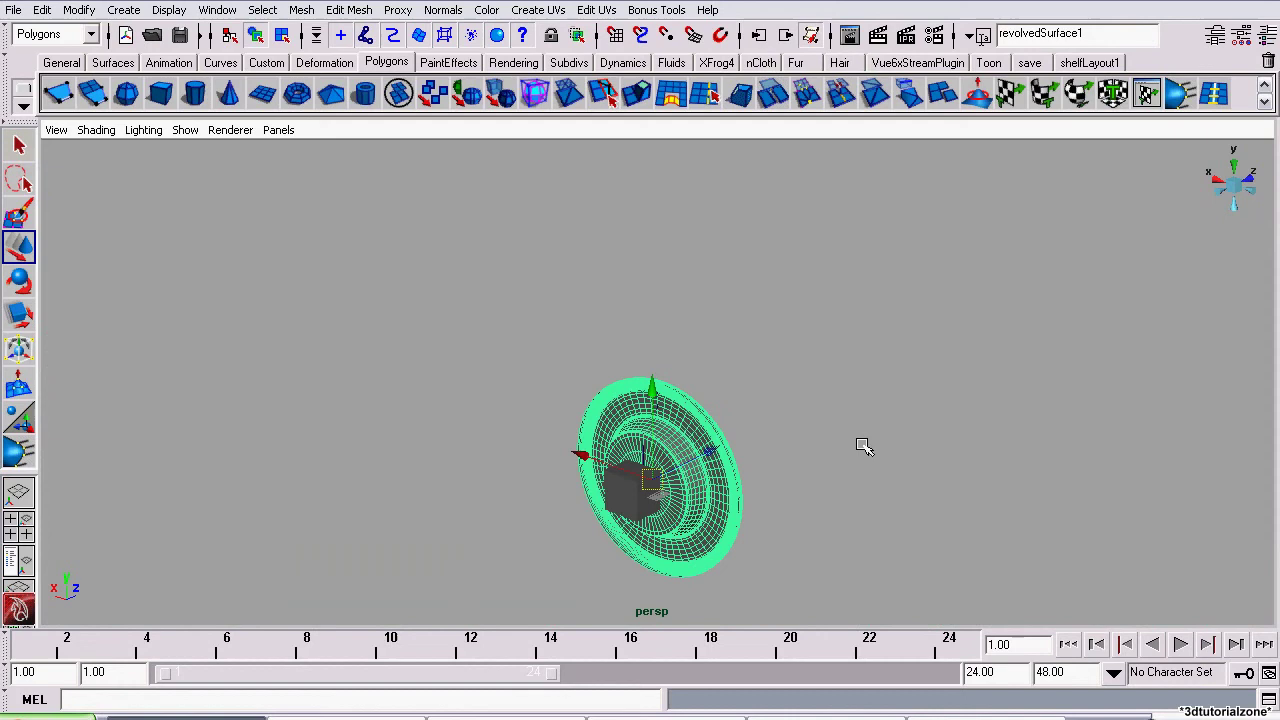
scroll(610, 457, up, 8)
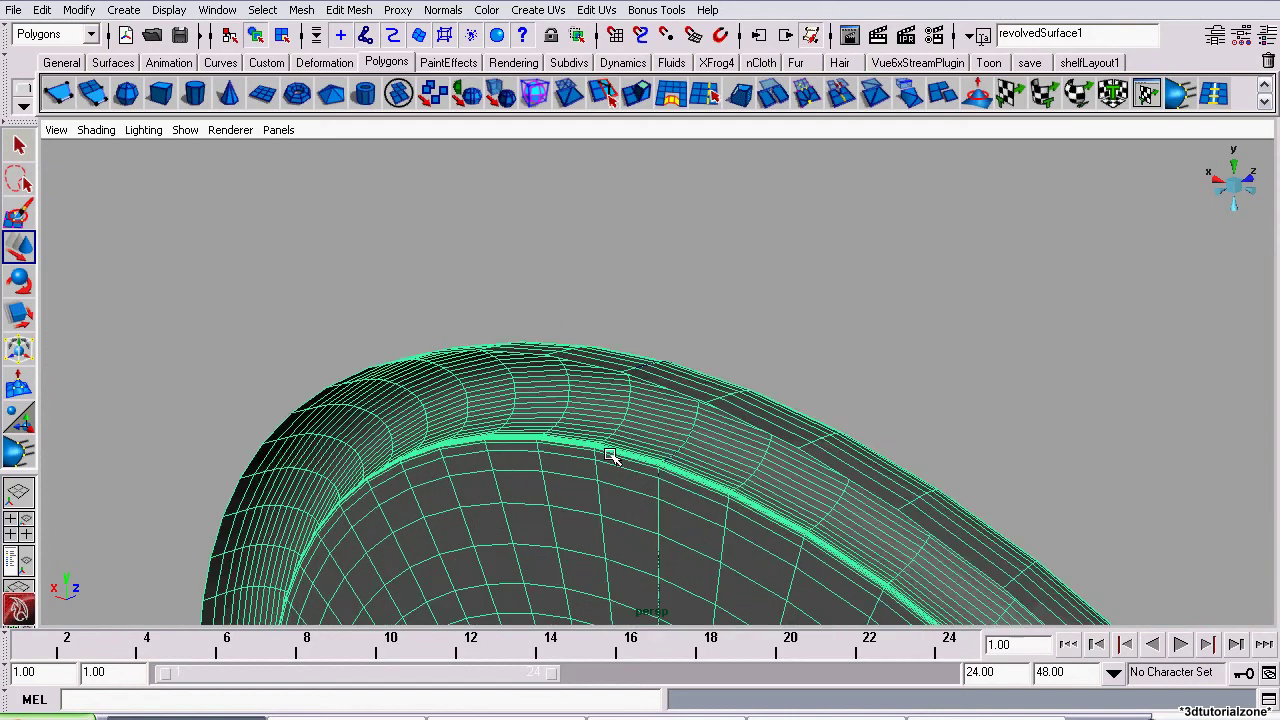
scroll(610, 457, up, 2)
scroll(610, 455, up, 3)
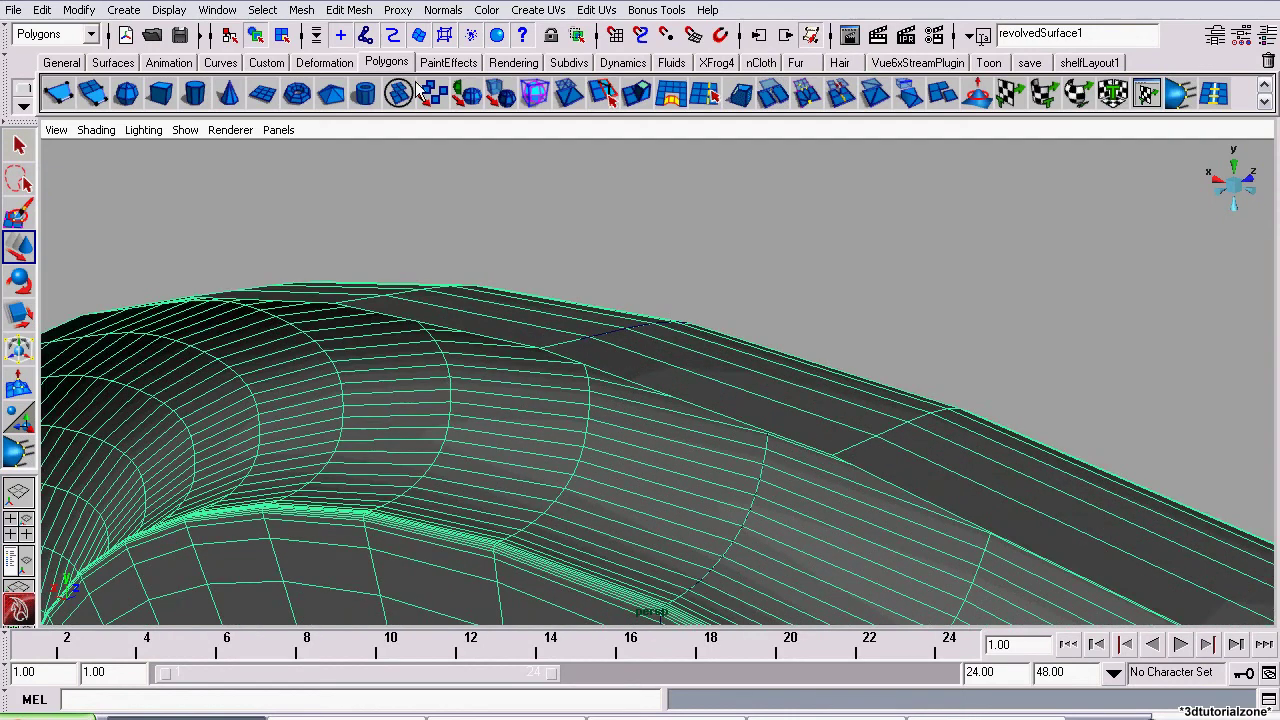
click(60, 35)
click(61, 40)
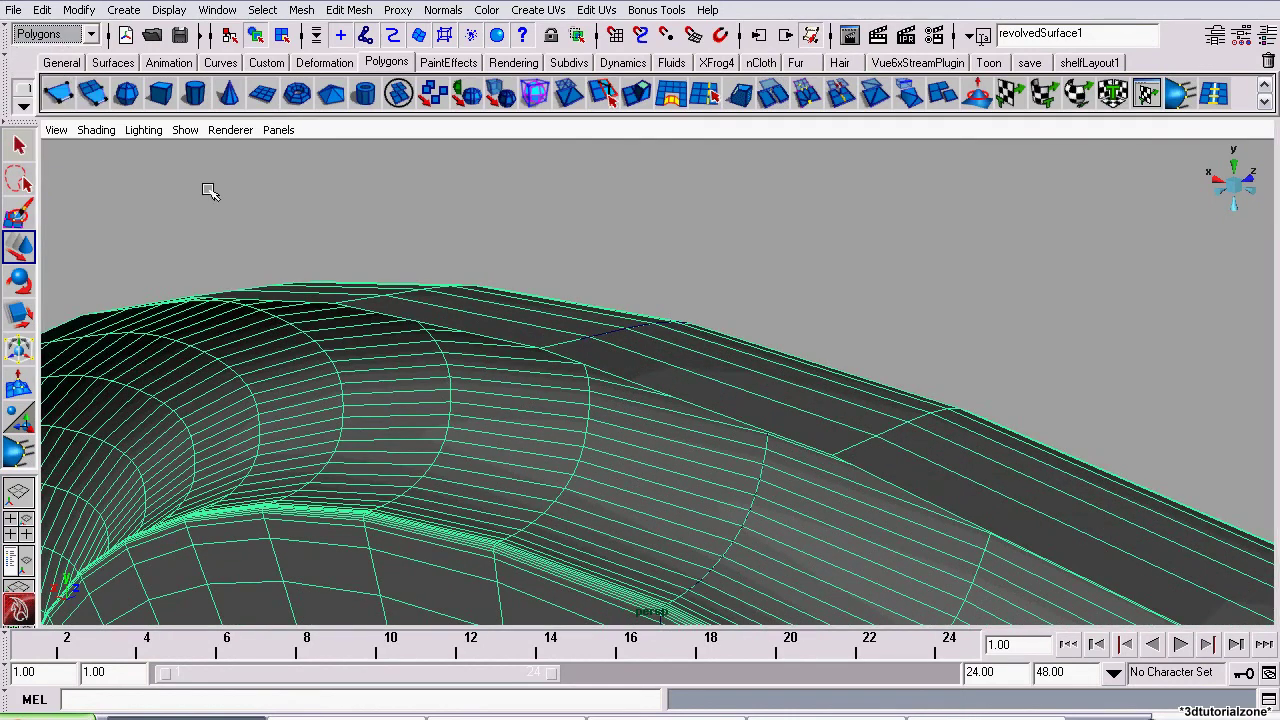
alt+drag(212, 192, 330, 236)
click(347, 10)
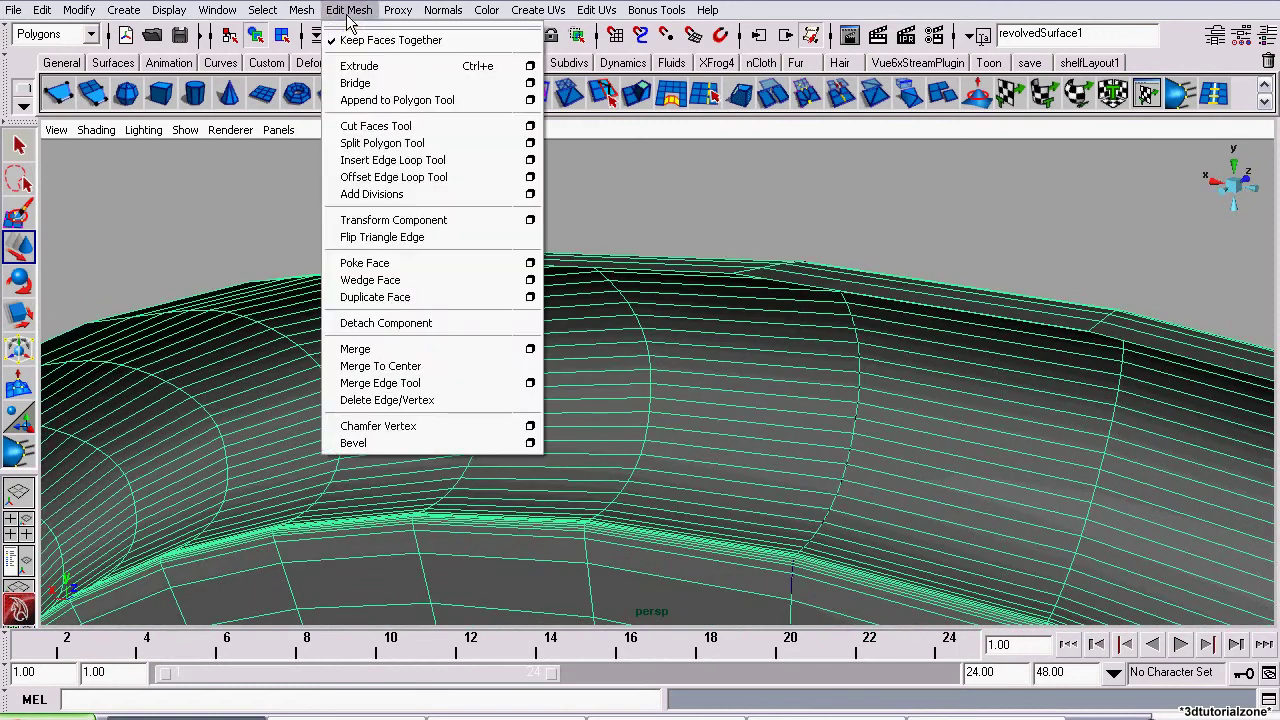
click(358, 68)
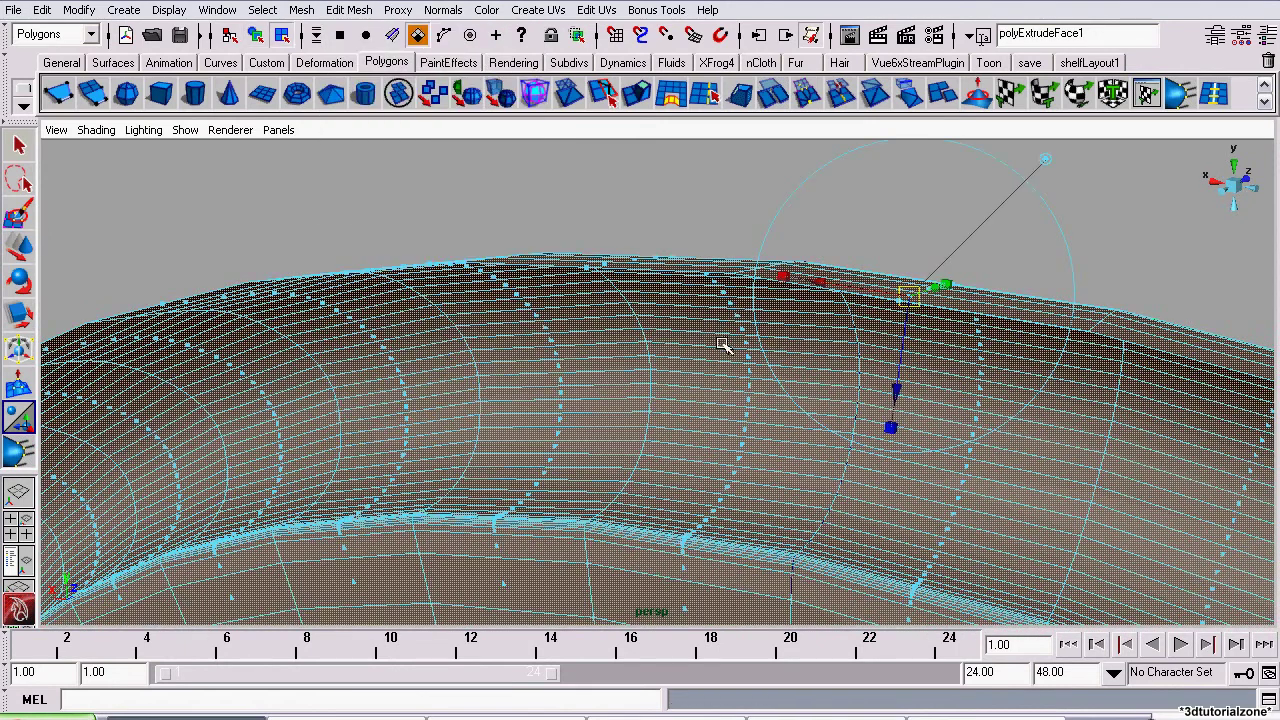
alt+drag(726, 346, 775, 382)
alt+middle_drag(775, 383, 323, 294)
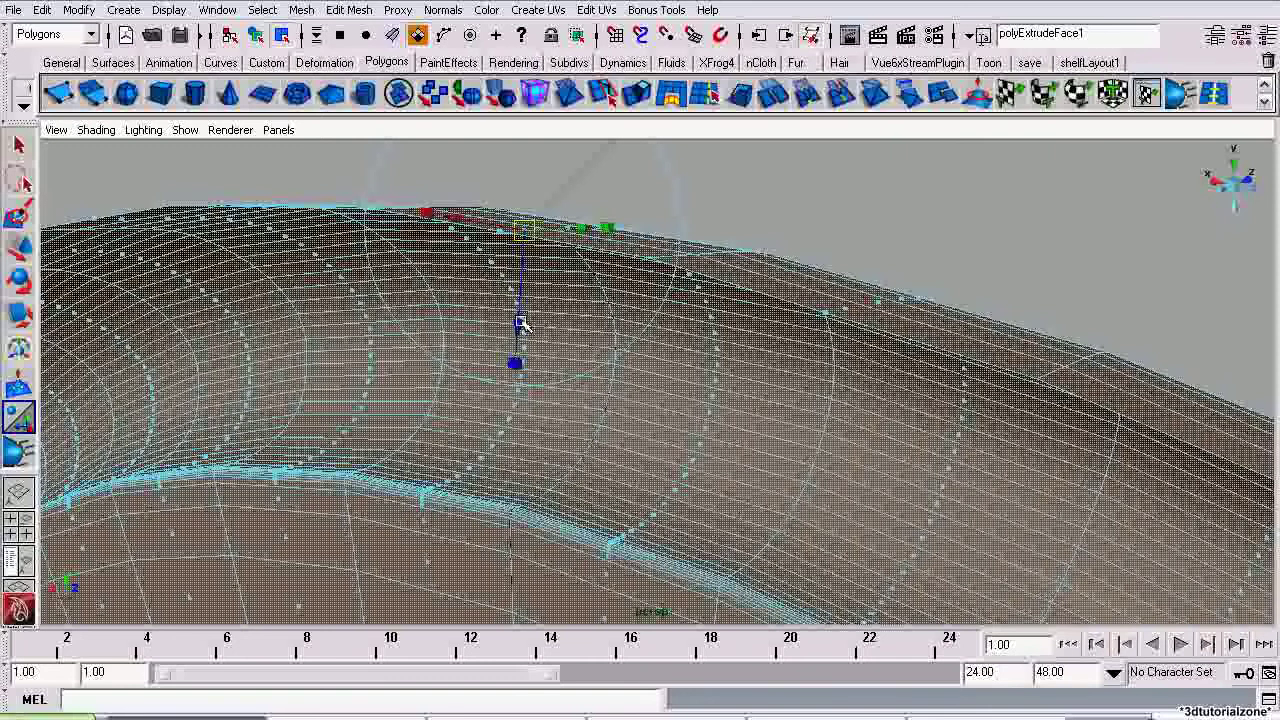
alt+drag(521, 323, 549, 284)
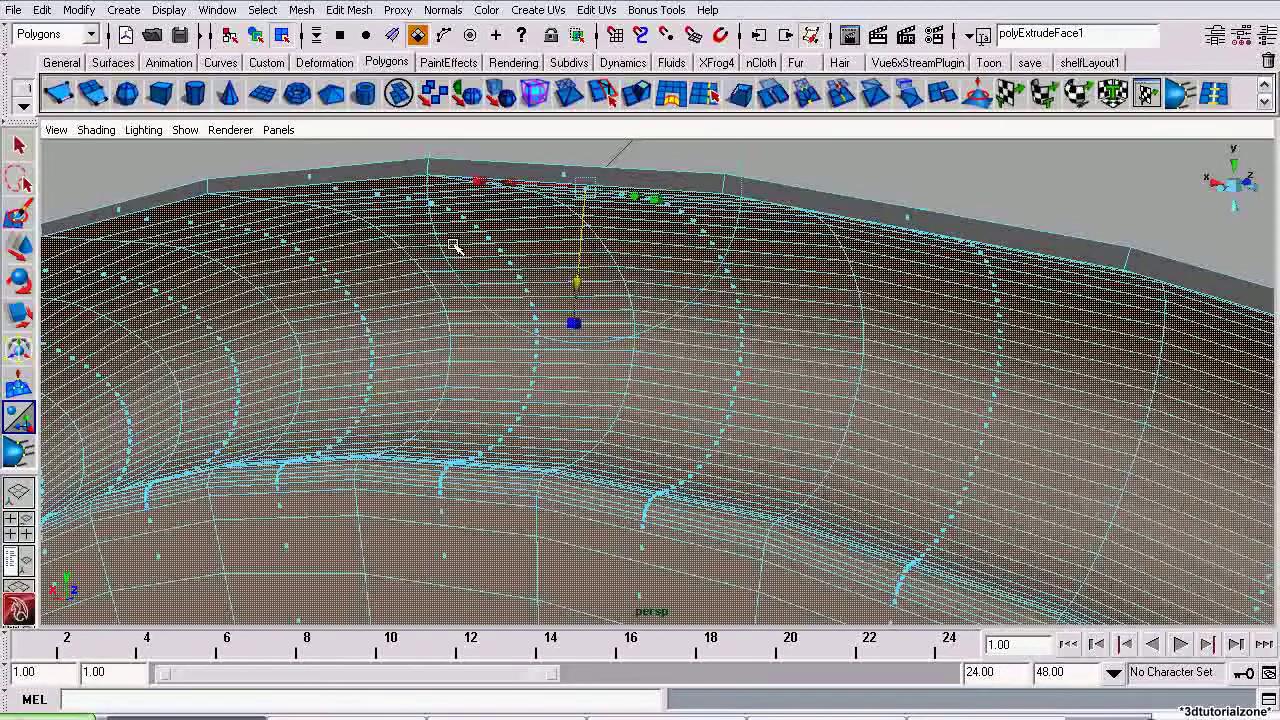
right_drag(280, 236, 320, 205)
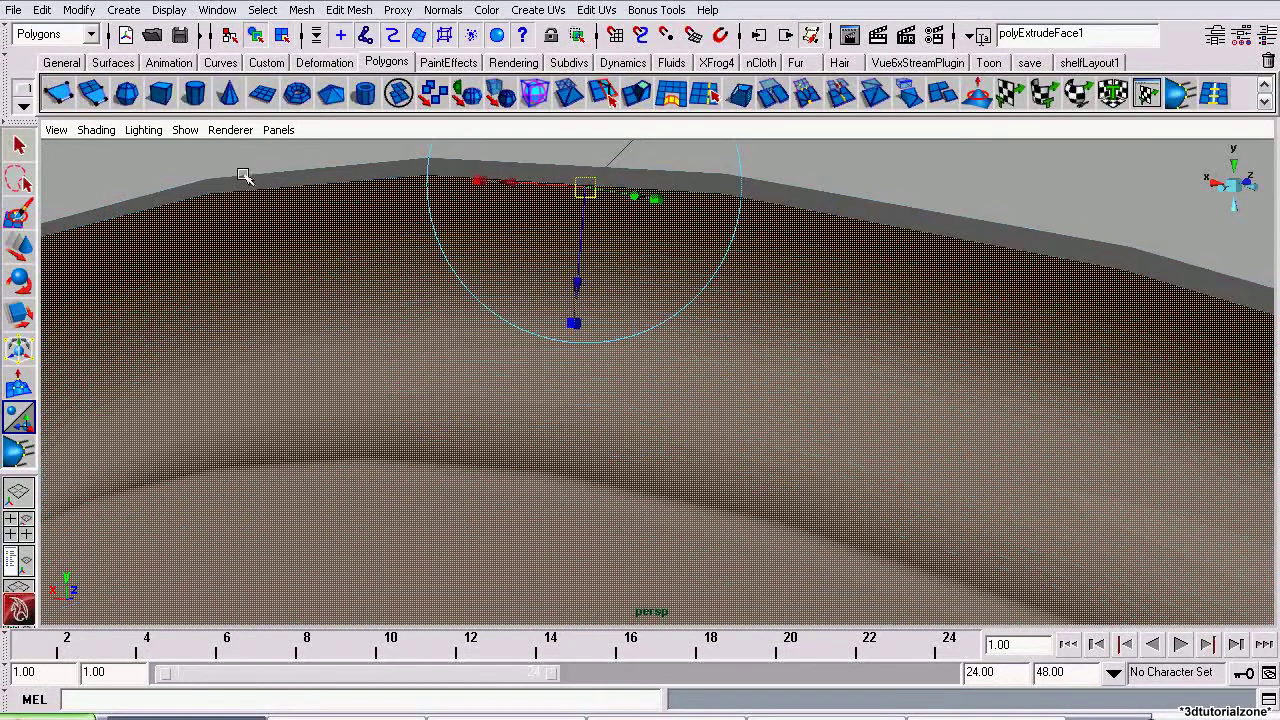
click(184, 149)
Inspect the thickened clock body and the cube, check the battery compartment's shape in the clock4.bmp reference photo, and return to Maya.
scroll(256, 269, down, 5)
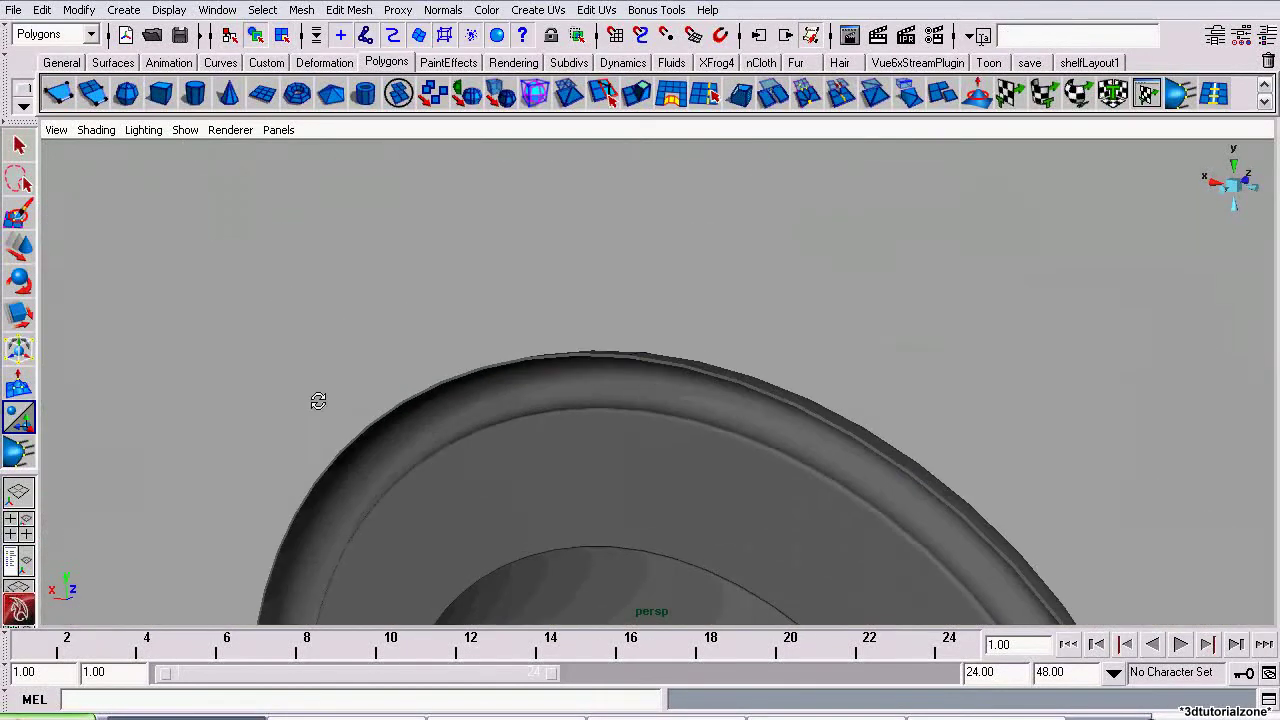
alt+drag(317, 400, 657, 231)
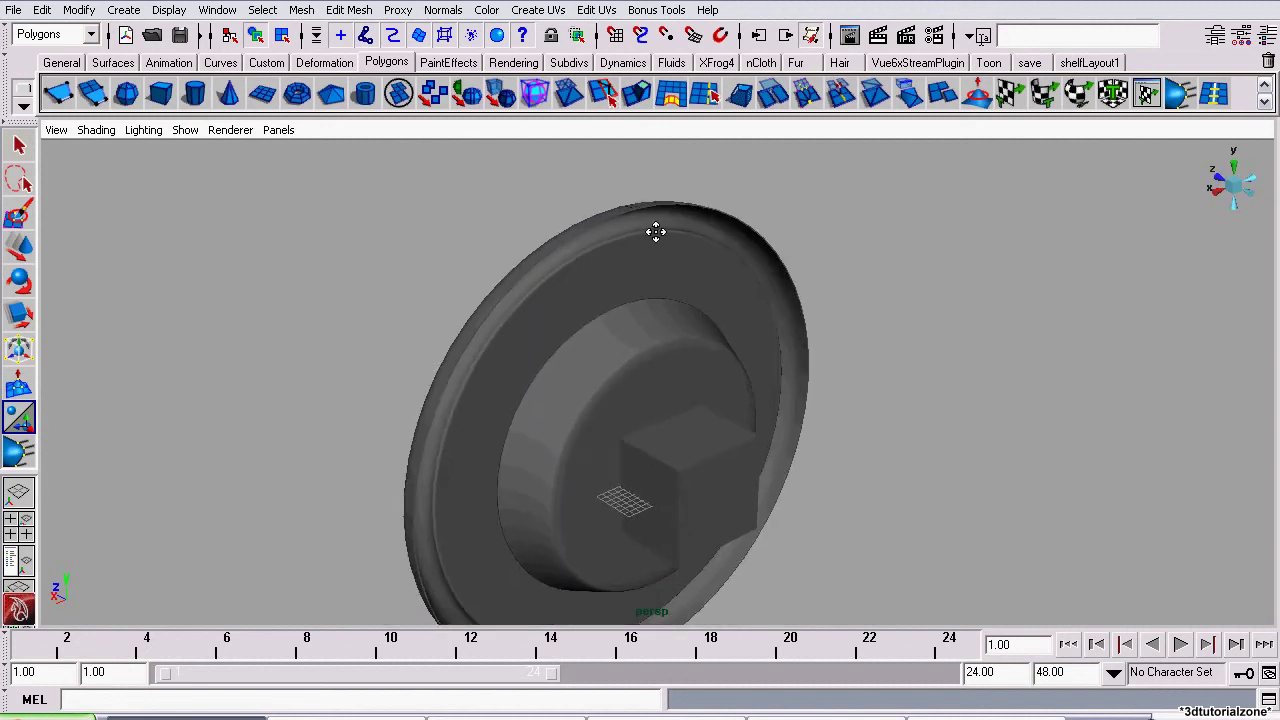
alt+drag(680, 289, 658, 418)
alt+right_drag(658, 418, 651, 360)
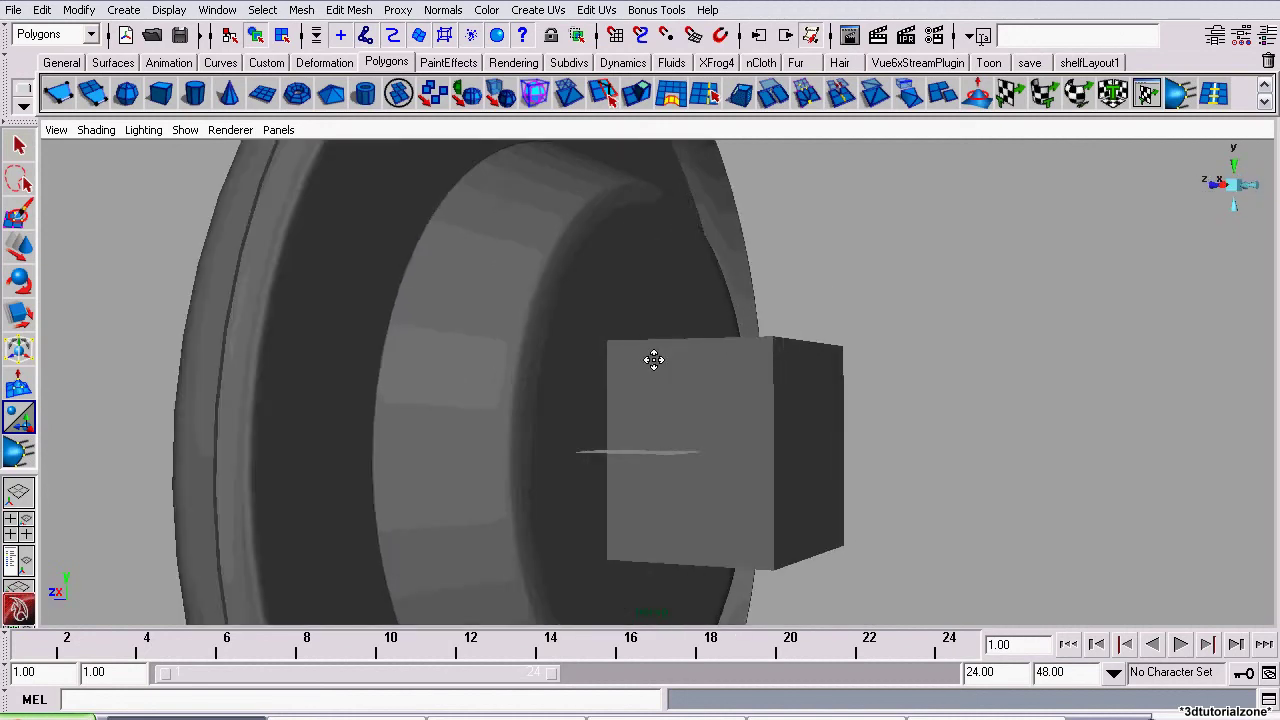
click(651, 360)
alt+drag(651, 360, 821, 402)
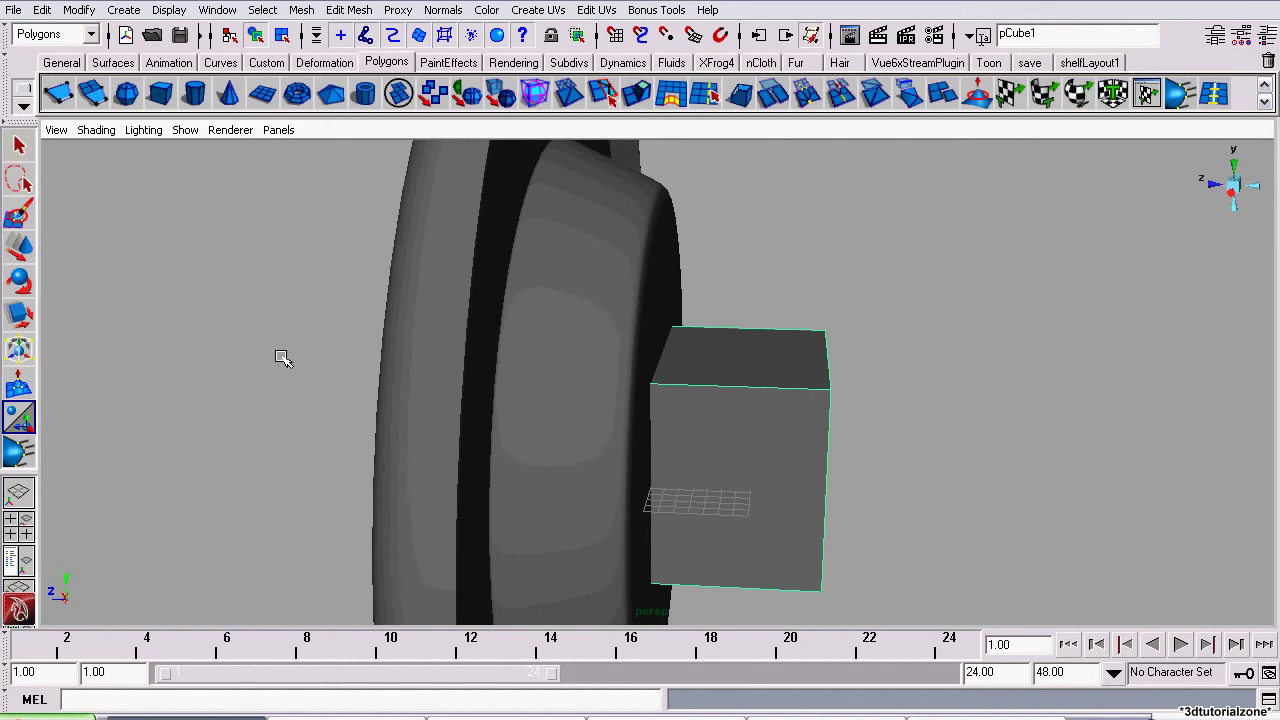
alt+drag(606, 343, 788, 552)
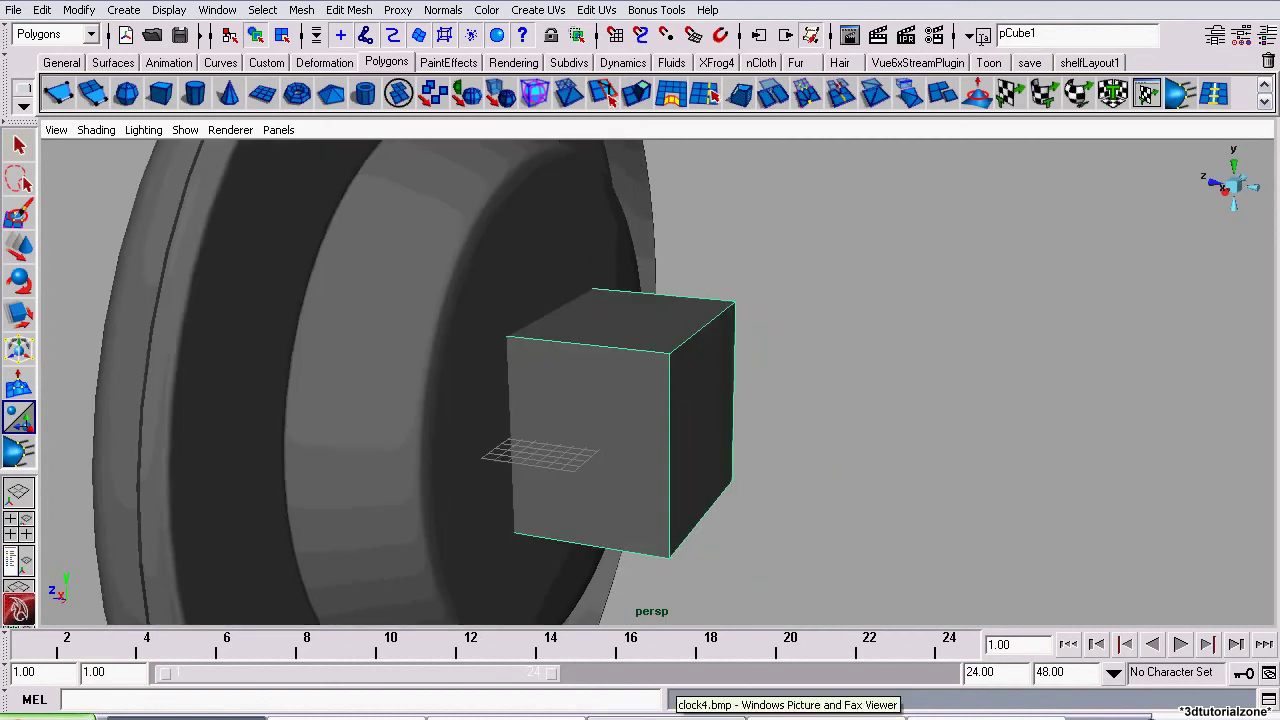
click(666, 716)
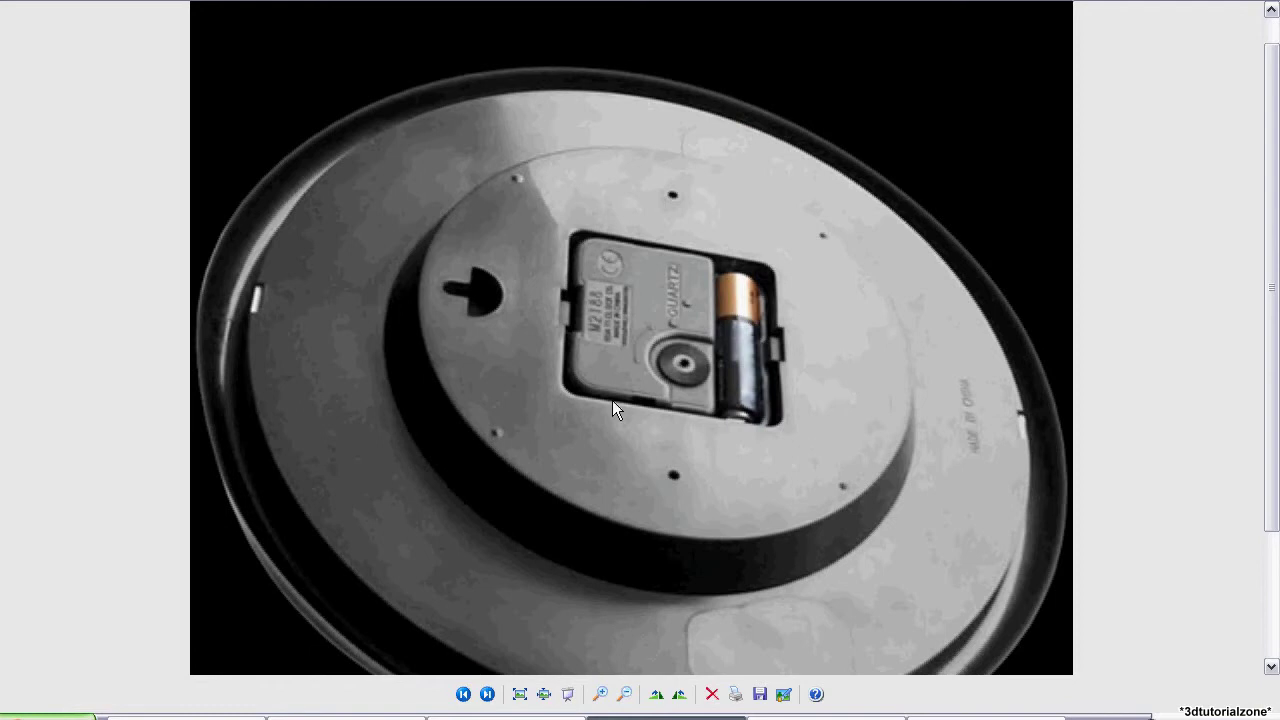
click(186, 716)
Bevel the cube's four edges running perpendicular to the clock's back, using Fractional offset, World space, width 0.5 and 4 segments.
alt+drag(590, 428, 712, 401)
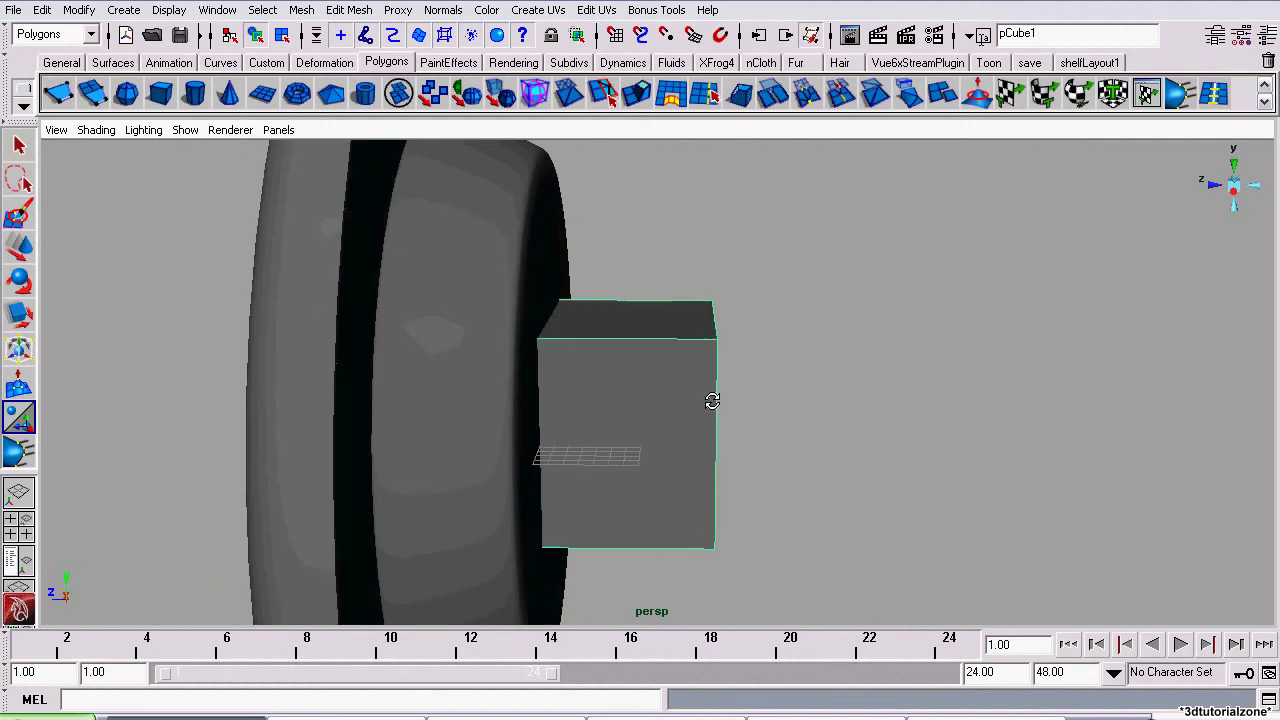
right_click(659, 340)
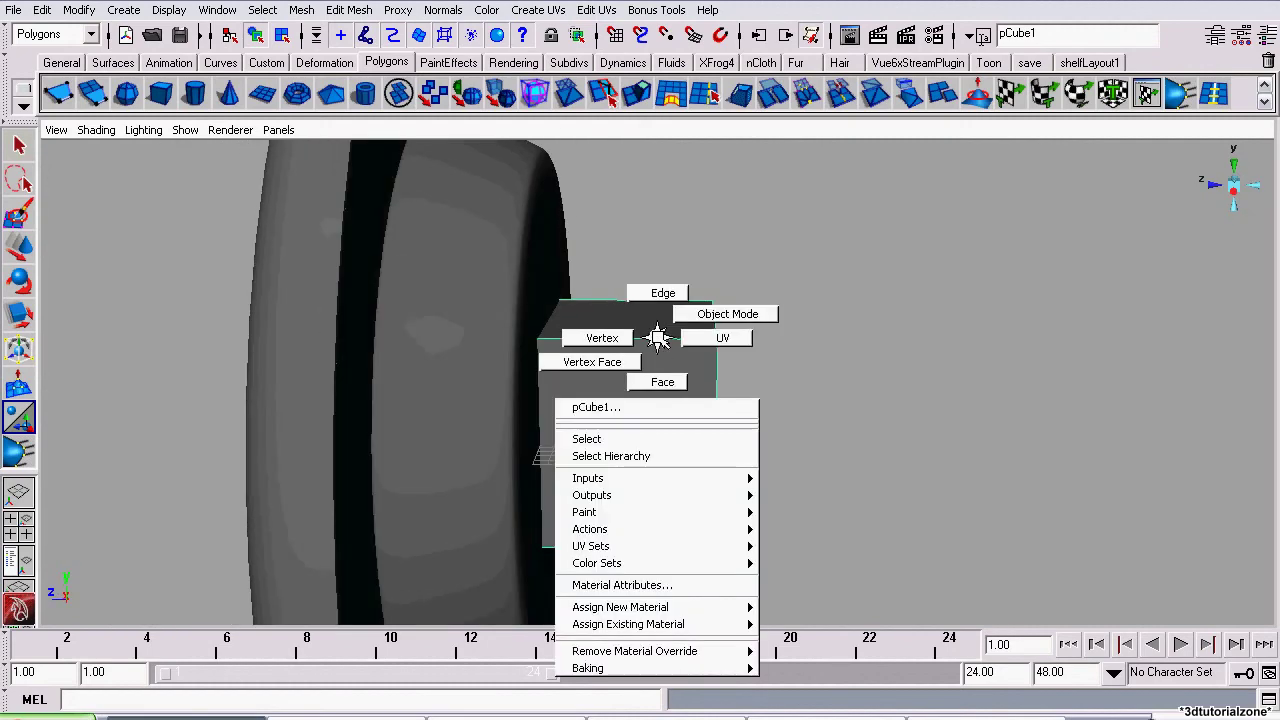
alt+drag(659, 336, 506, 351)
alt+drag(664, 420, 750, 318)
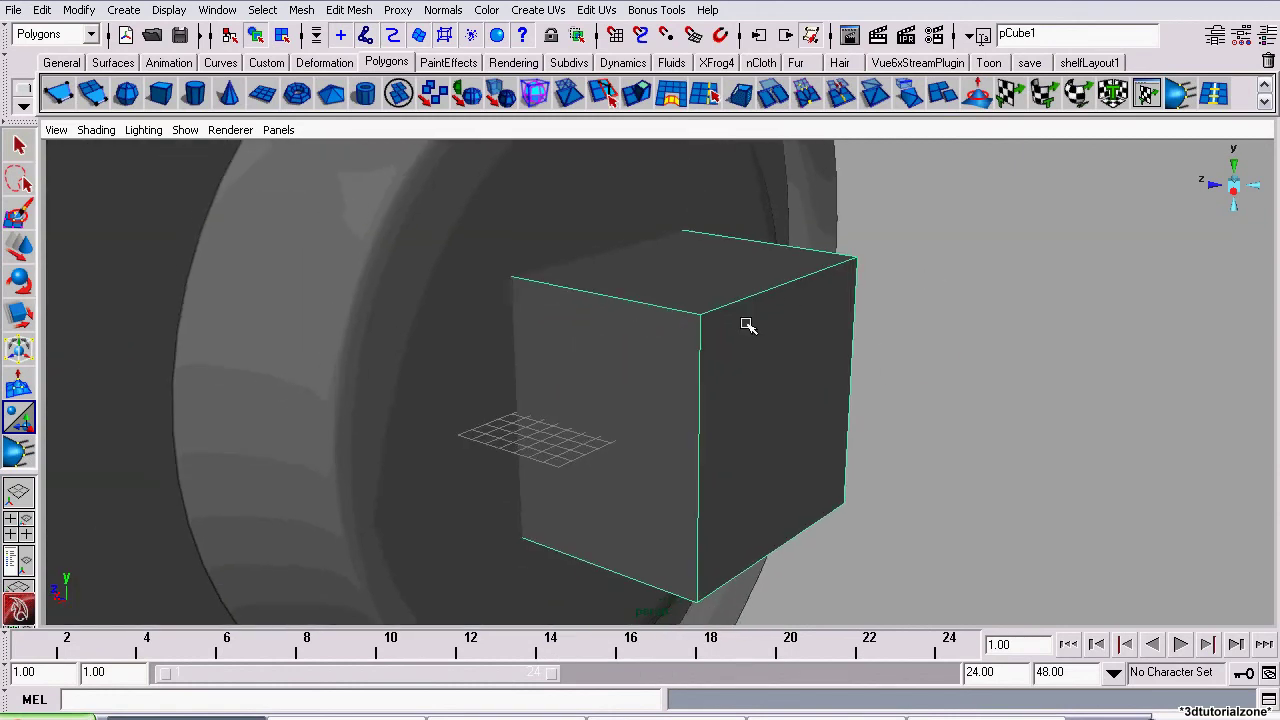
right_drag(726, 347, 724, 298)
click(657, 304)
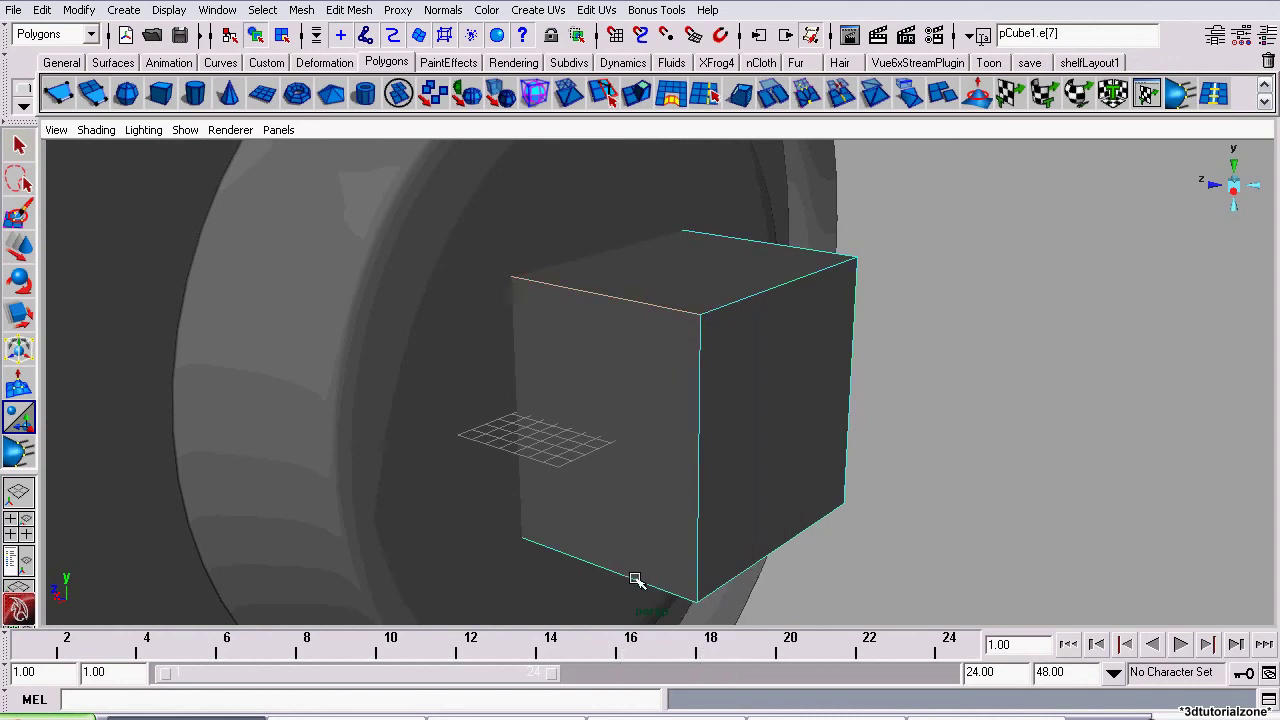
alt+drag(846, 516, 612, 425)
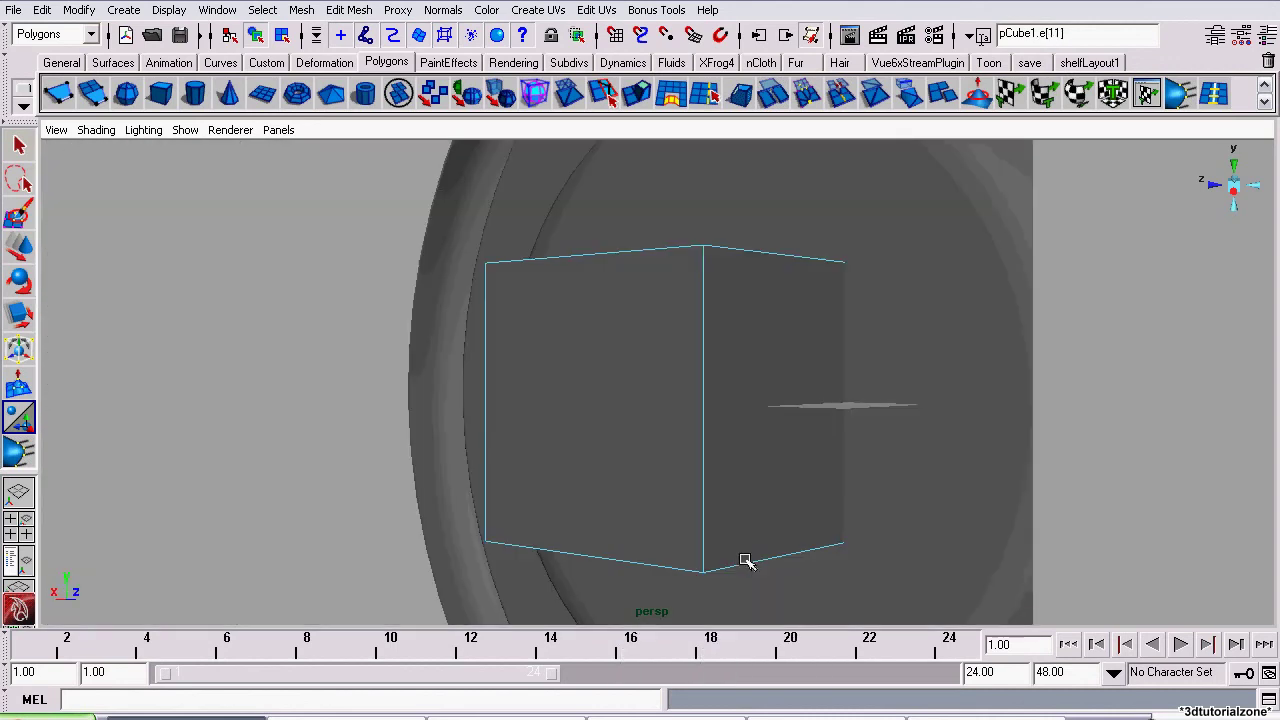
alt+drag(650, 368, 617, 520)
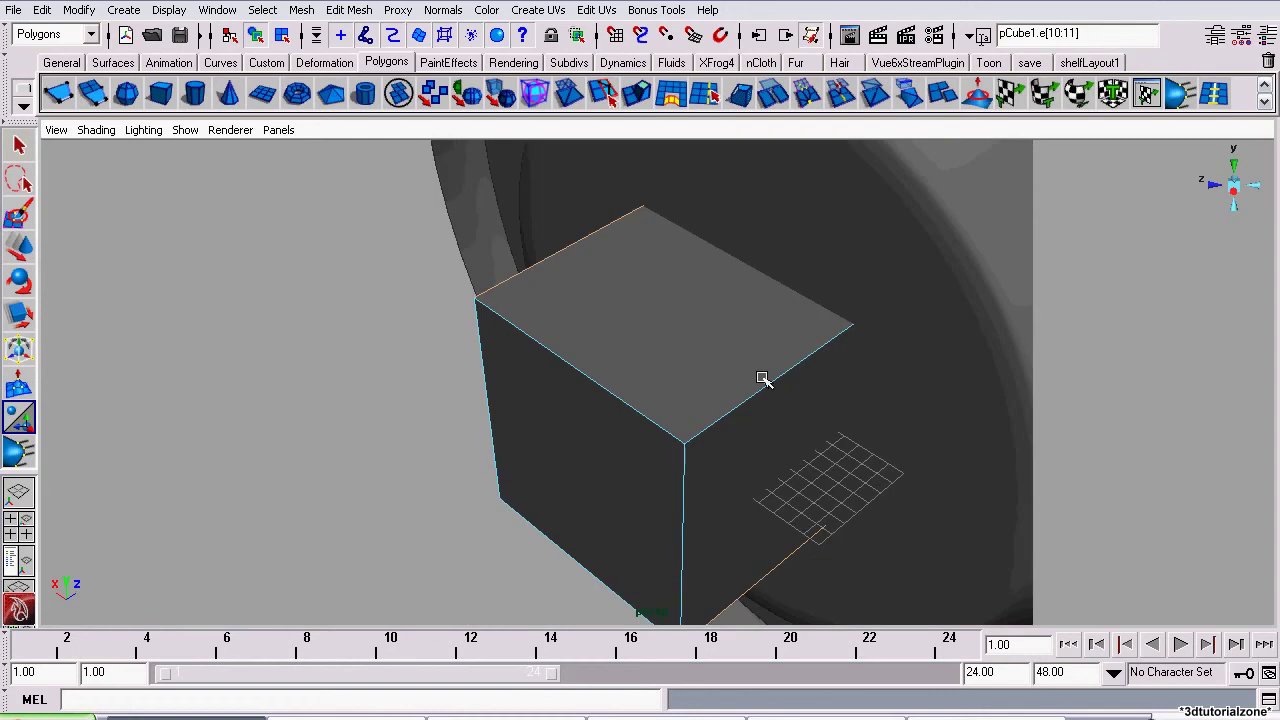
alt+drag(420, 334, 949, 273)
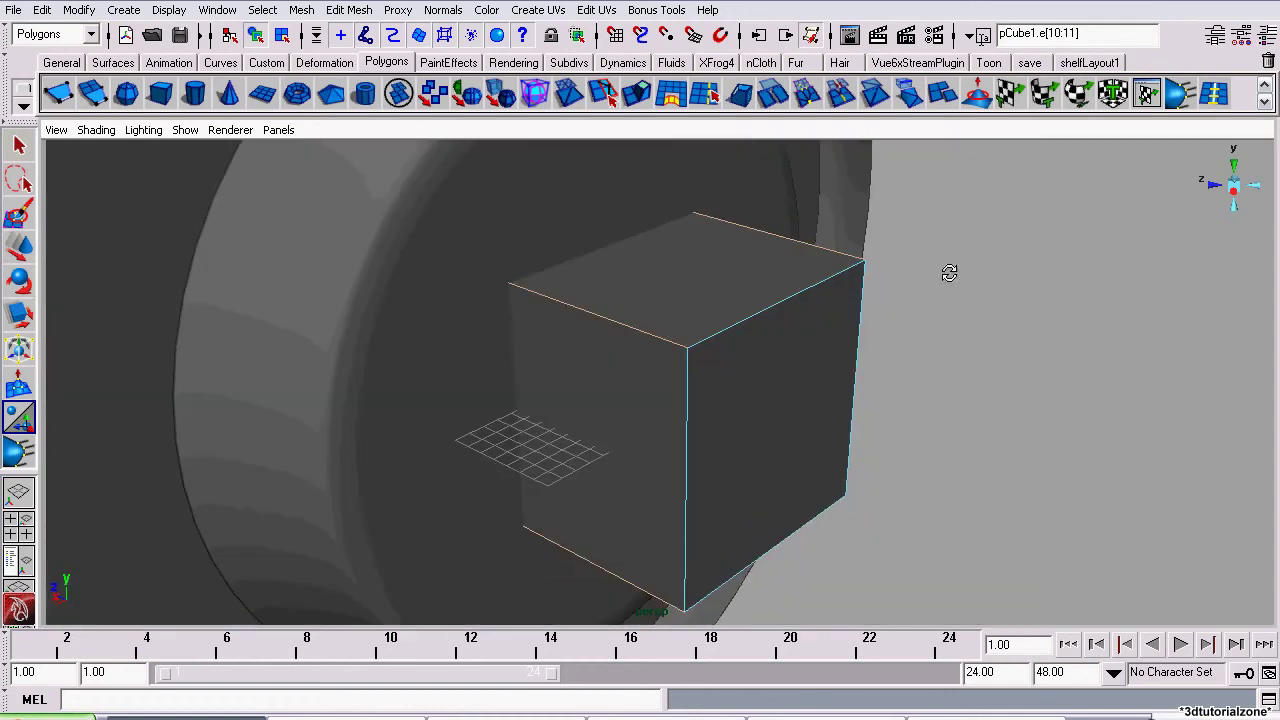
click(349, 10)
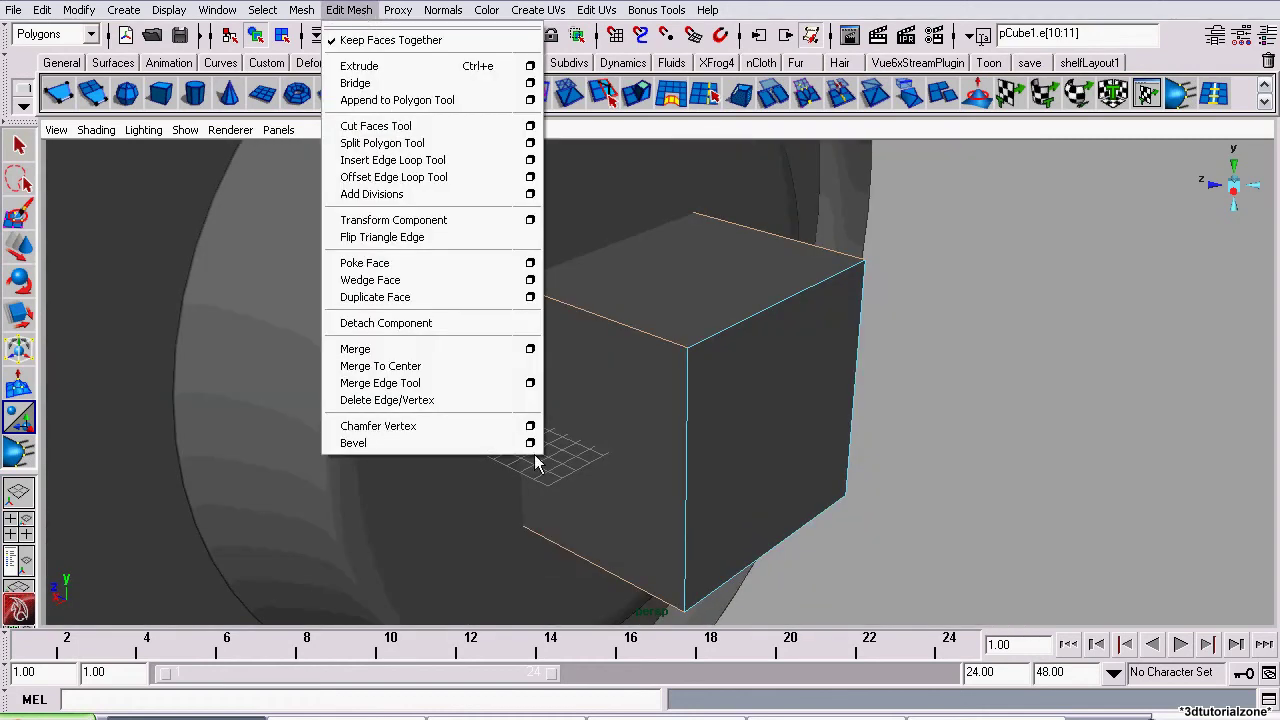
click(530, 443)
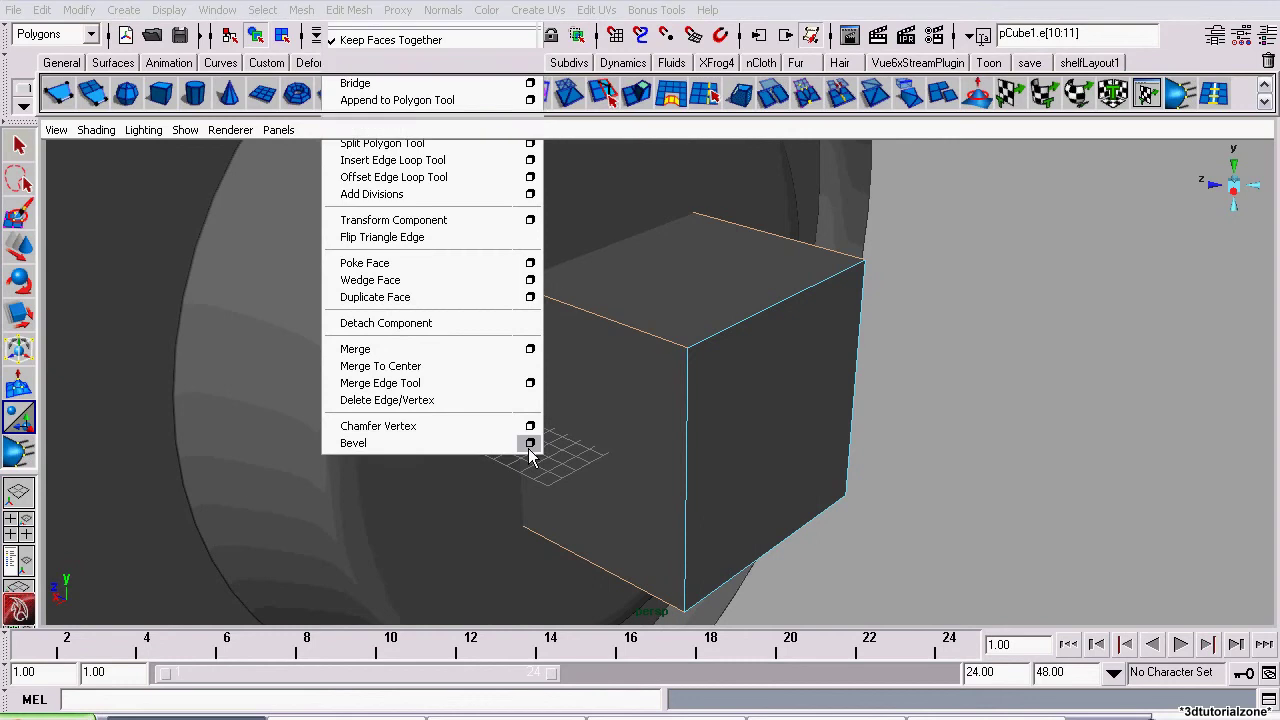
drag(592, 128, 804, 162)
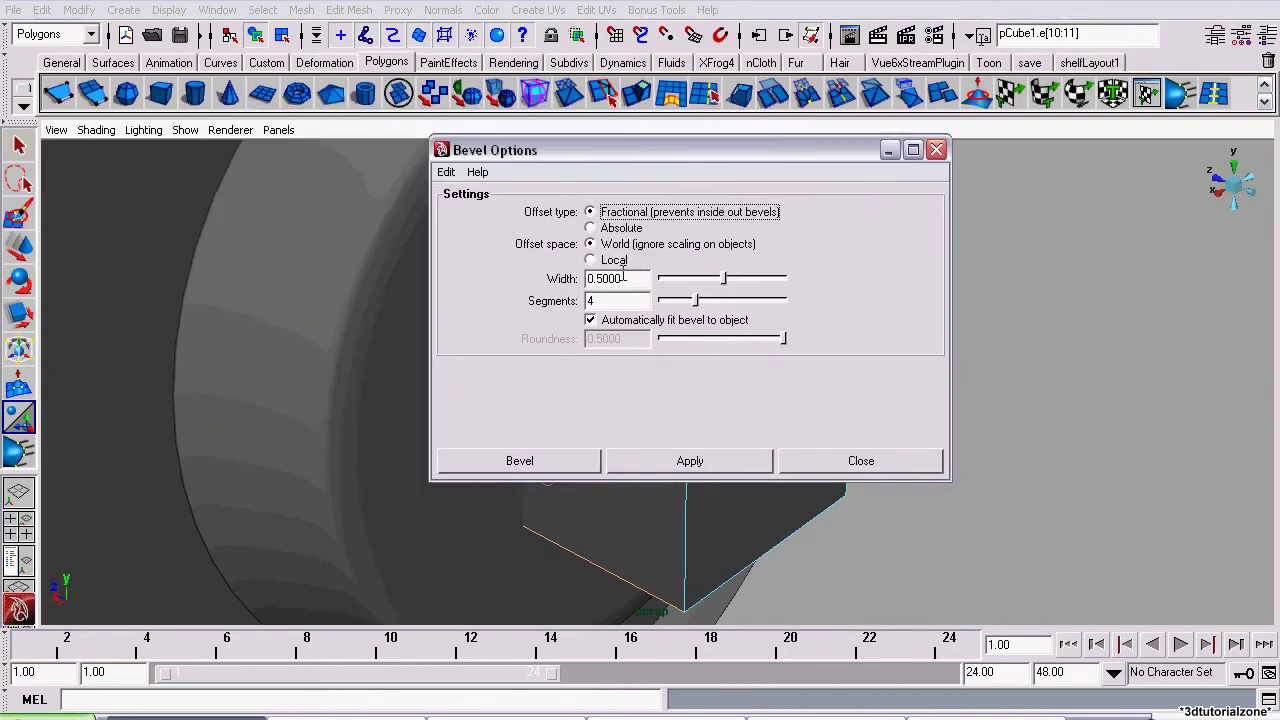
drag(632, 280, 587, 300)
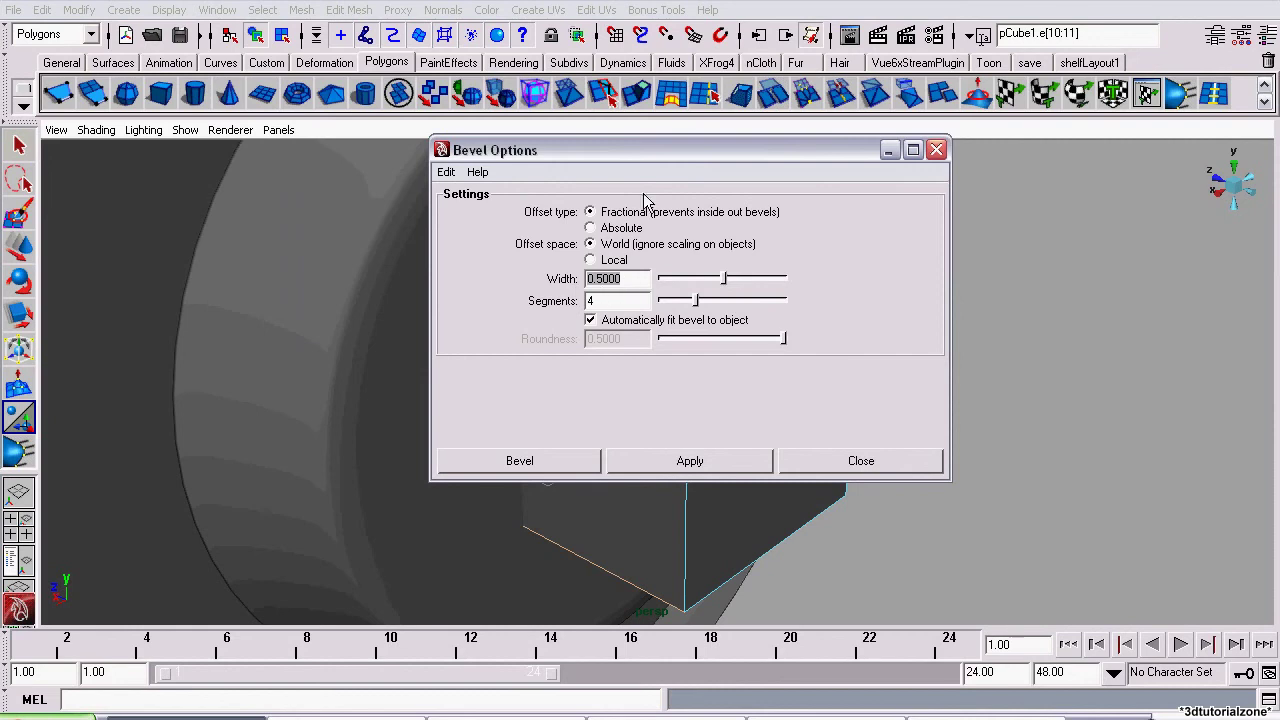
click(689, 306)
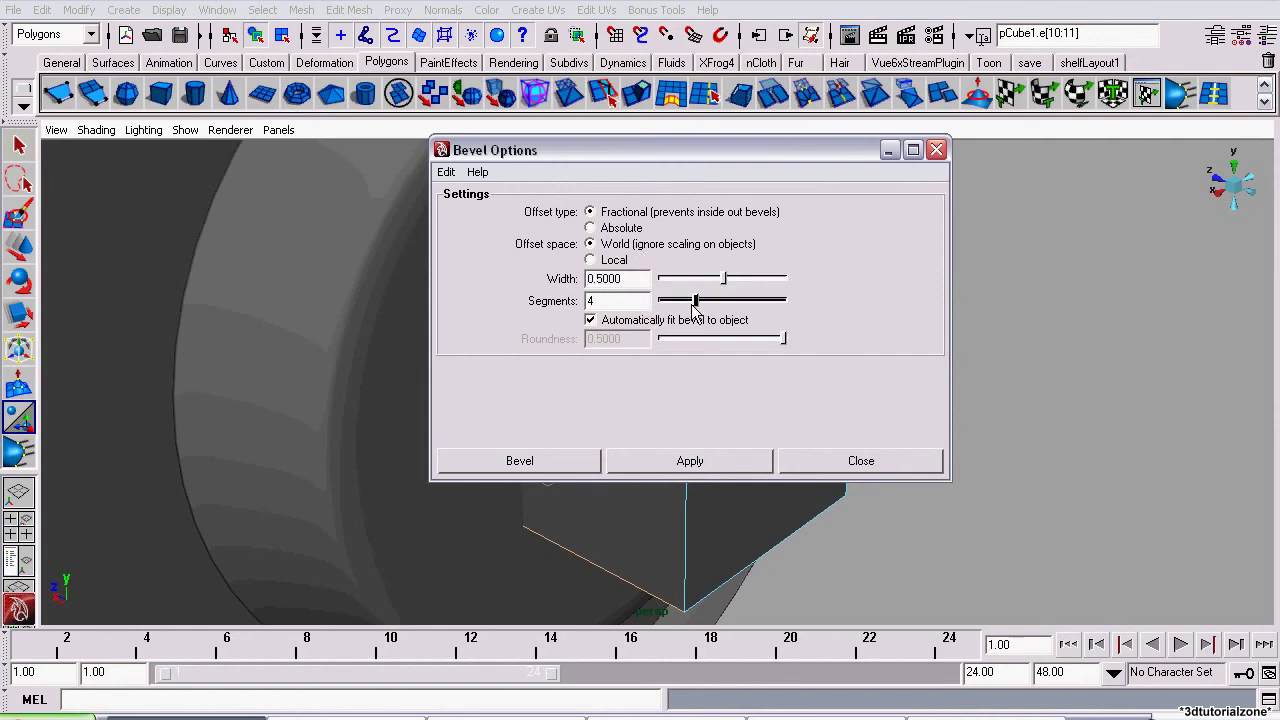
click(620, 301)
click(520, 461)
alt+drag(528, 471, 429, 371)
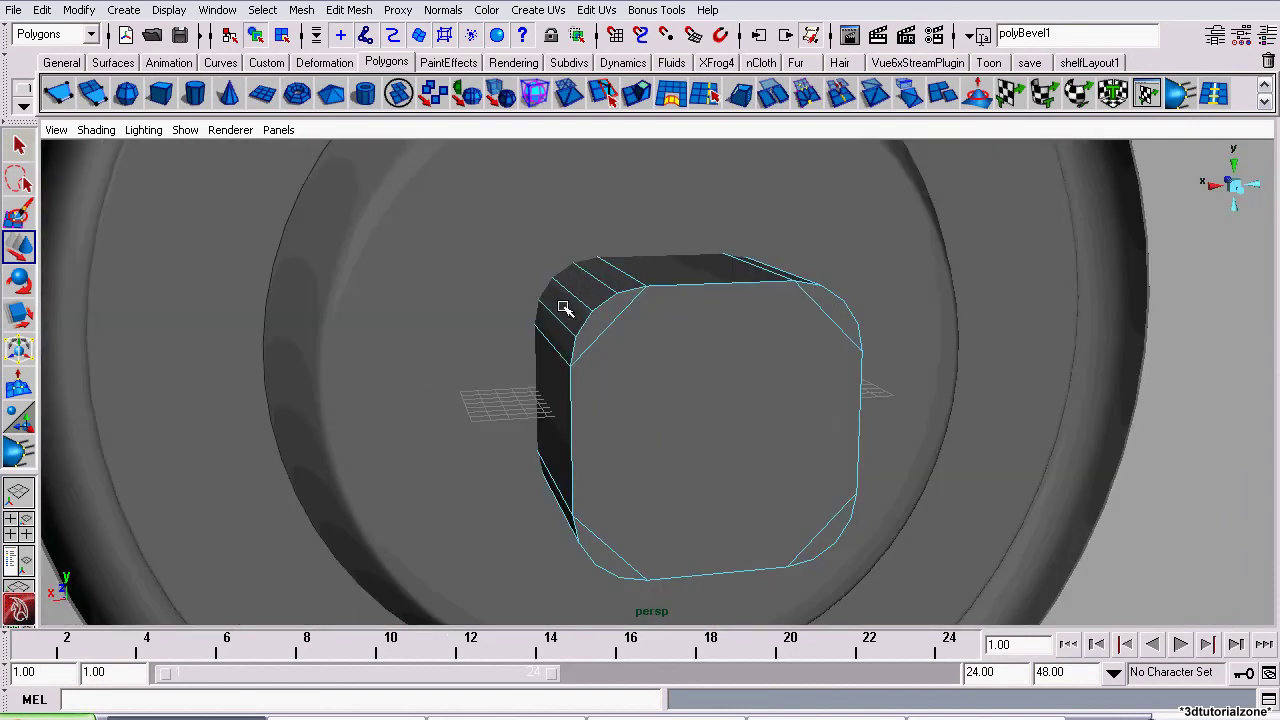
Return the bevelled cube to object mode and bring up its polyBevel1 history settings.
key(alt+Tab)
alt+drag(863, 451, 640, 306)
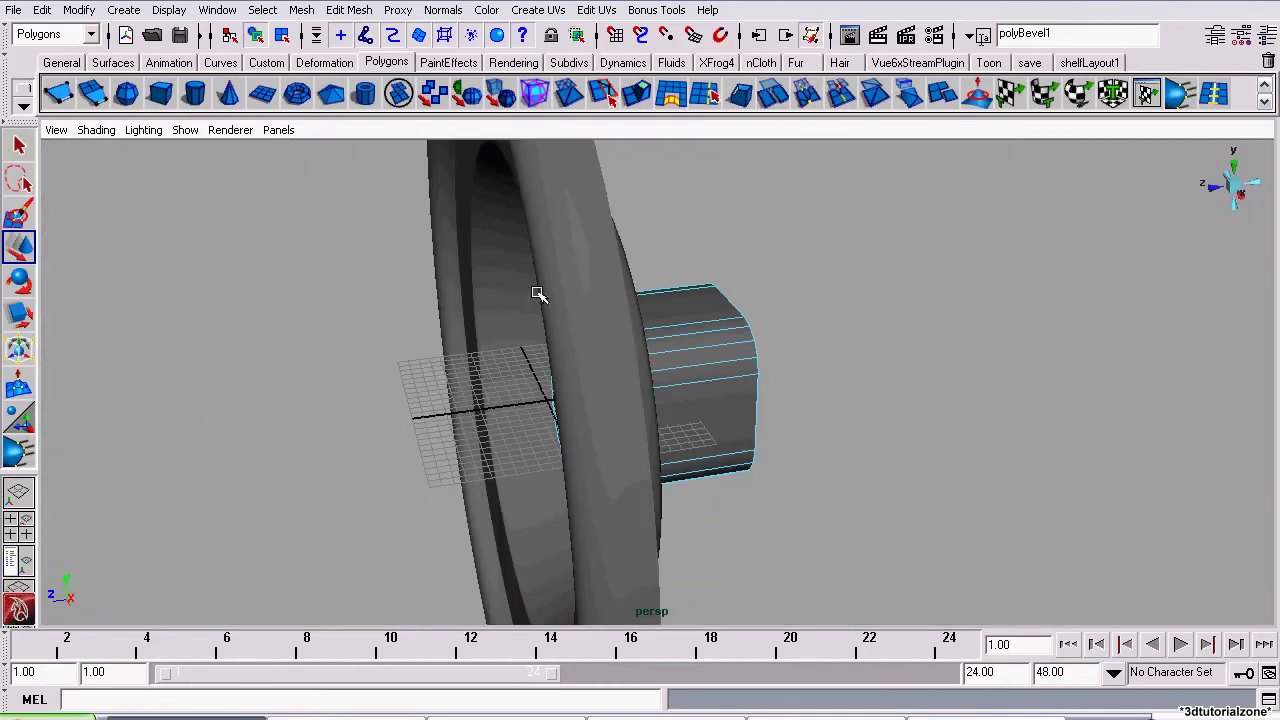
alt+drag(537, 293, 479, 329)
right_drag(670, 348, 704, 357)
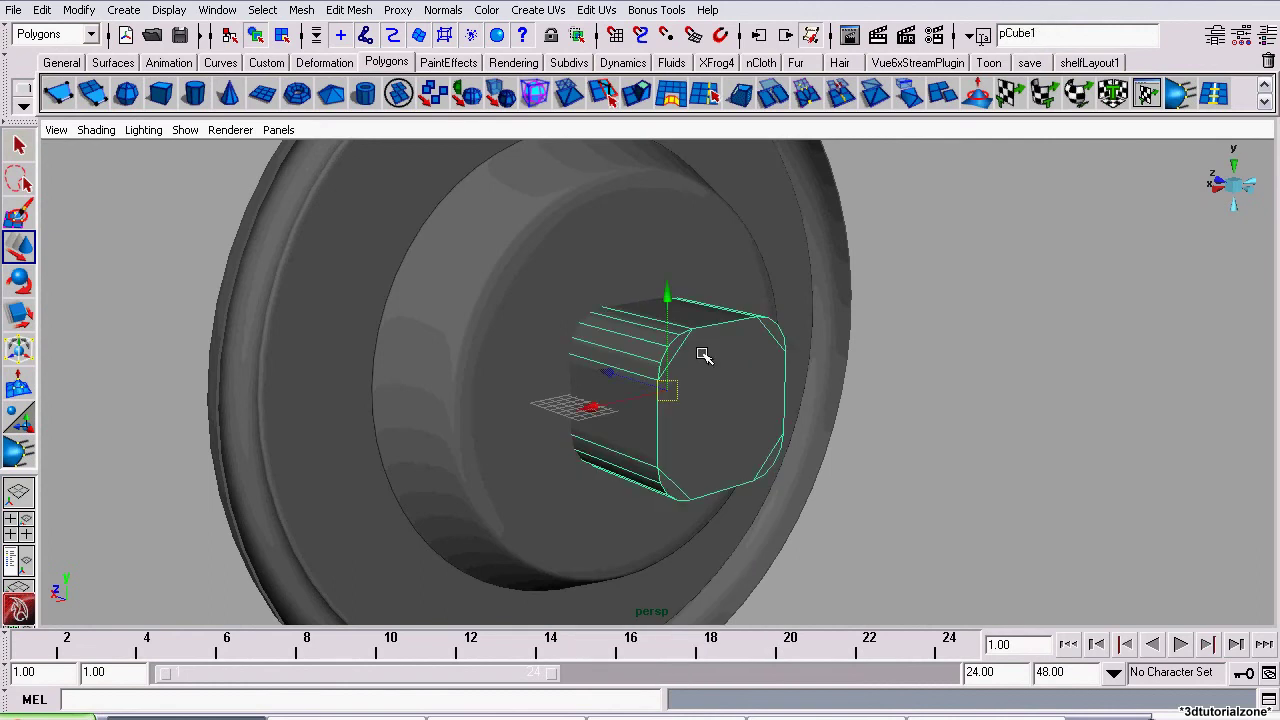
click(1215, 35)
alt+middle_drag(570, 350, 752, 395)
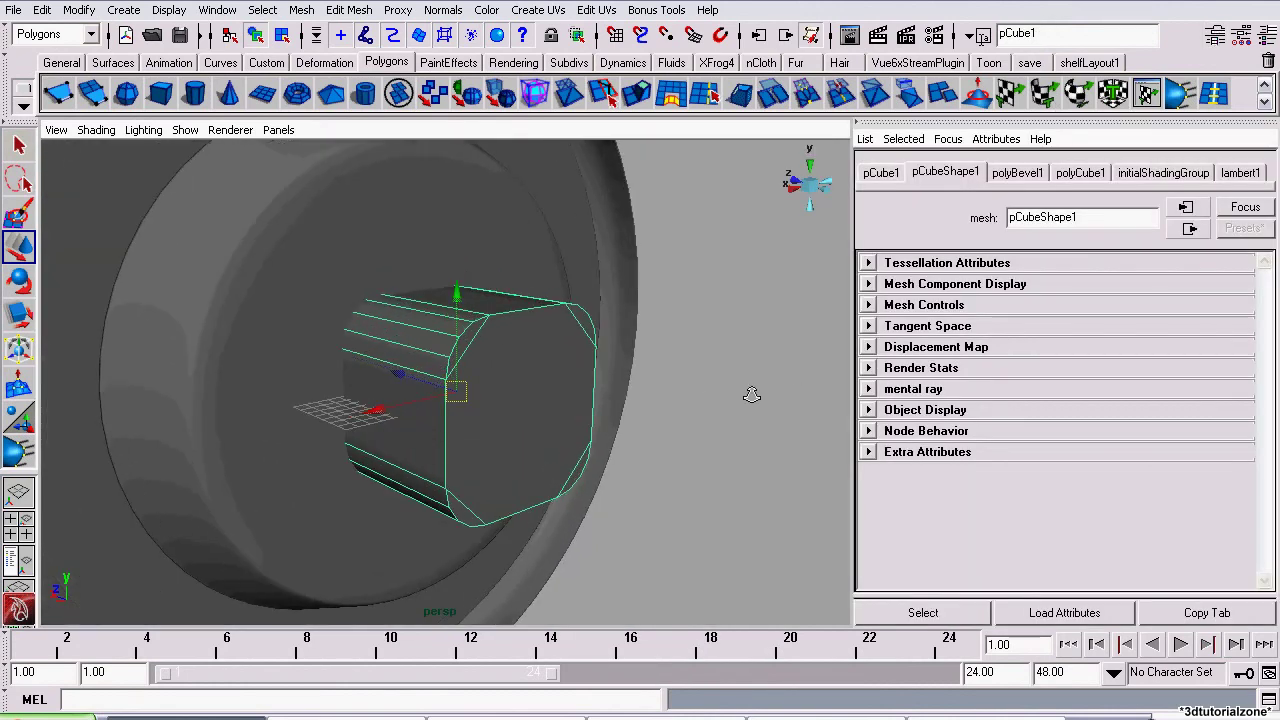
click(1018, 174)
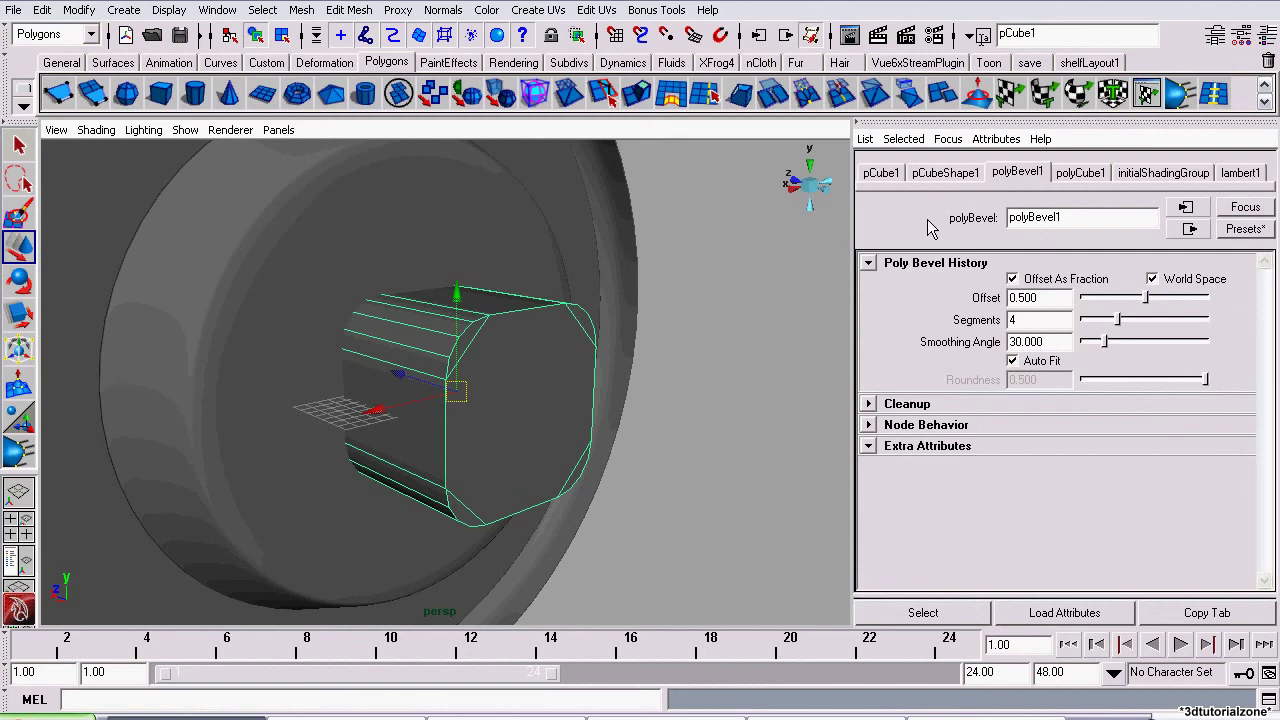
Review the Bevel tool's options against the cube's bevel history settings, and close them without applying another bevel.
click(349, 10)
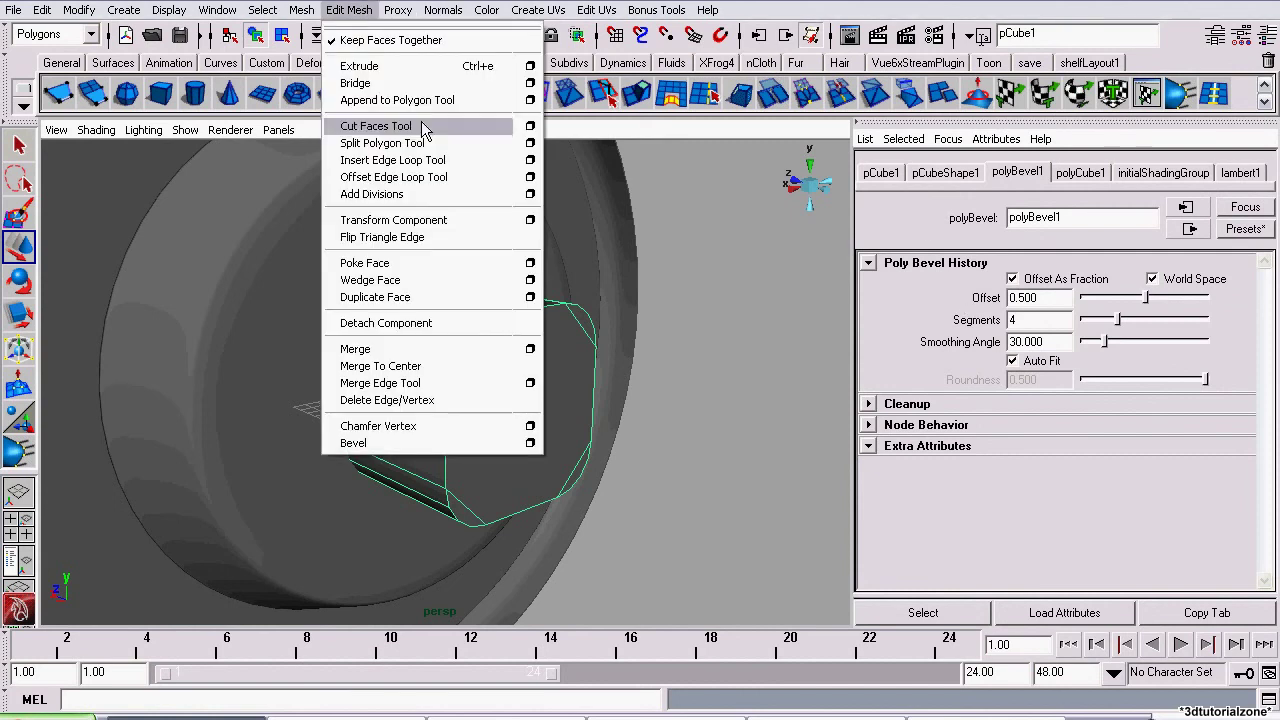
drag(655, 150, 501, 132)
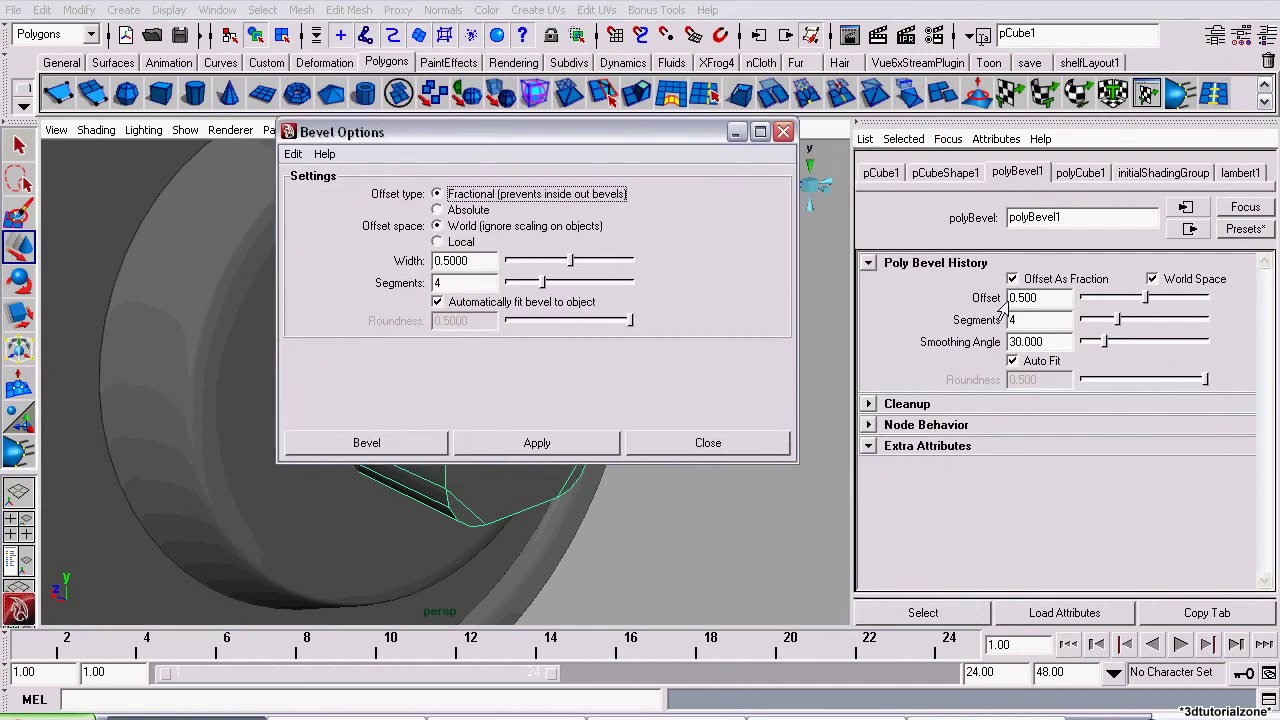
click(712, 444)
alt+drag(706, 404, 700, 394)
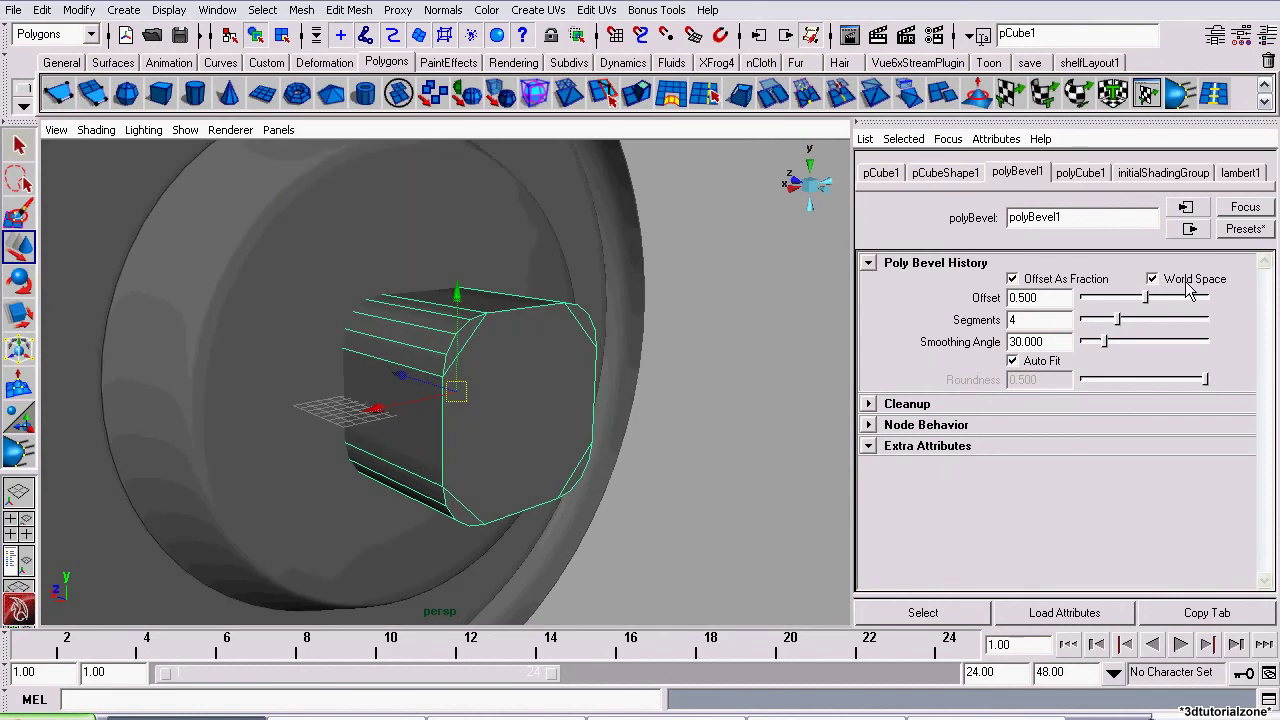
Set the cube's bevel offset to about 0.314 and compare its rounded corners with the reference photo.
drag(1146, 300, 1121, 306)
alt+drag(520, 232, 268, 205)
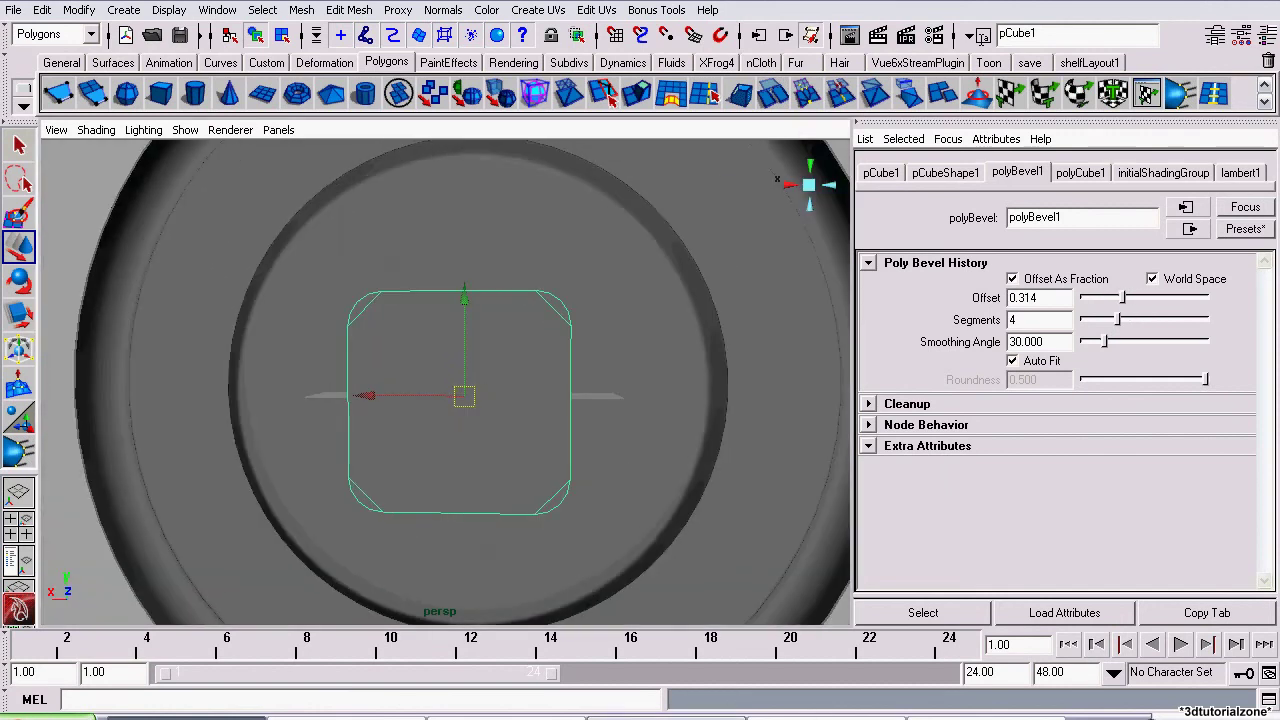
click(666, 716)
click(218, 712)
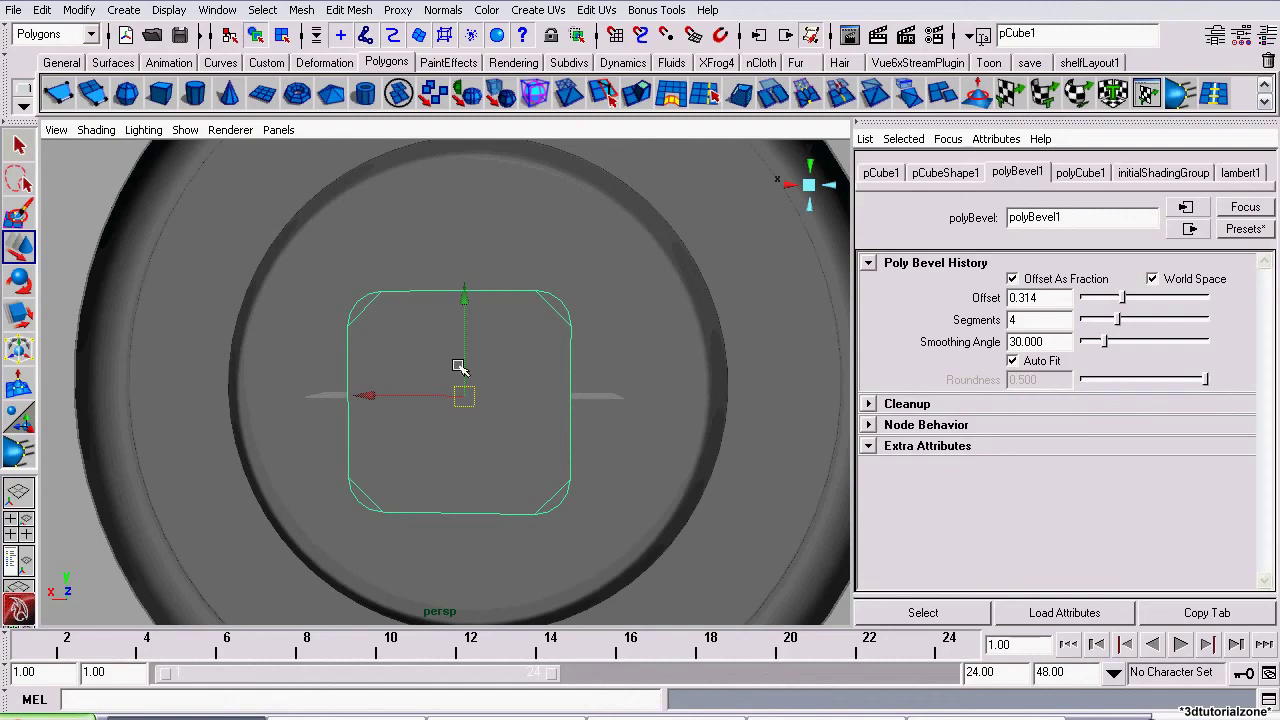
Duplicate the bevelled cube and move the copy along Z, away from the back of the clock.
alt+drag(354, 334, 579, 372)
scroll(579, 372, down, 3)
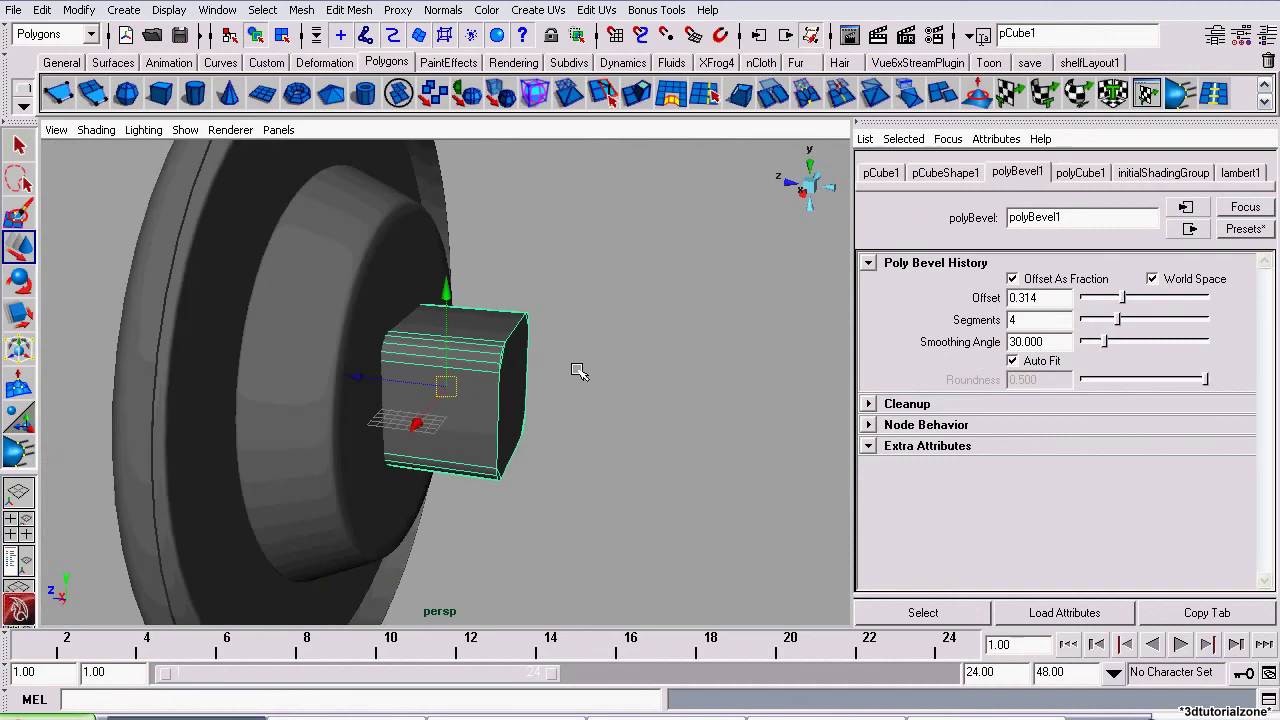
click(579, 372)
click(474, 357)
key(ctrl+d)
drag(356, 382, 584, 406)
click(560, 271)
alt+drag(580, 330, 638, 375)
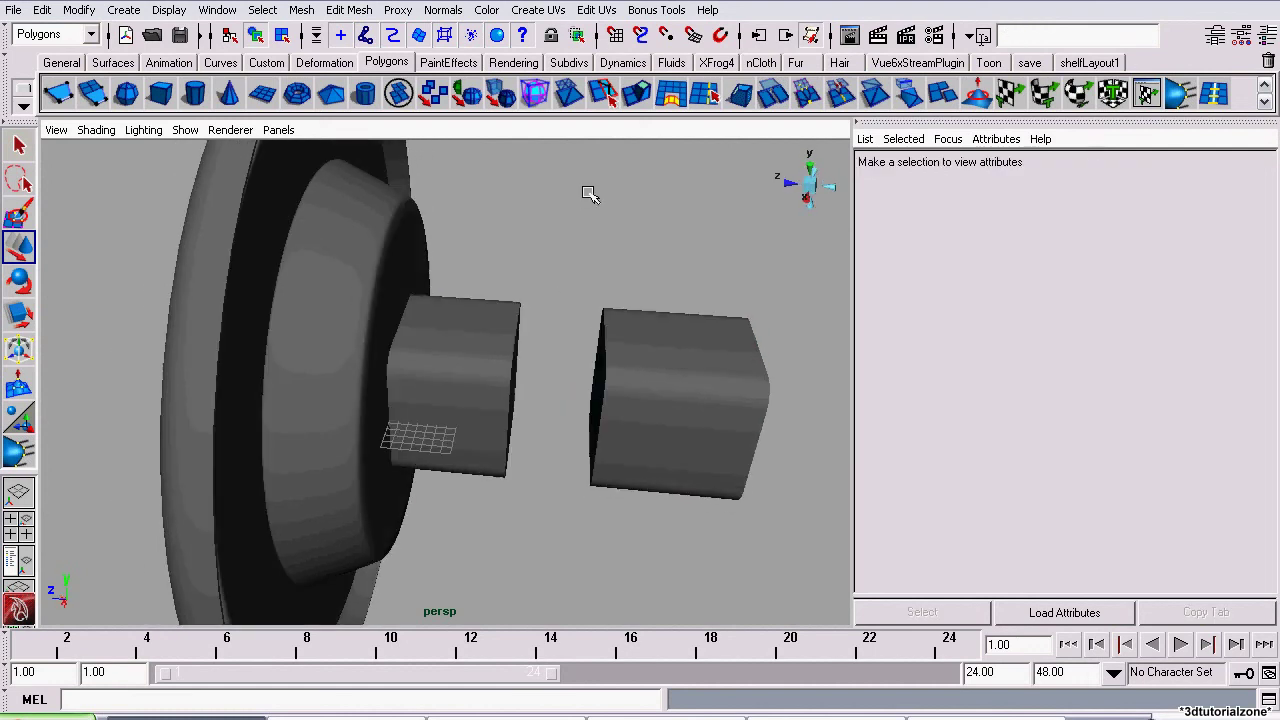
Examine the original bevelled cube where it enters the clock's back, along with its offset copy.
click(662, 510)
click(576, 285)
scroll(557, 294, up, 5)
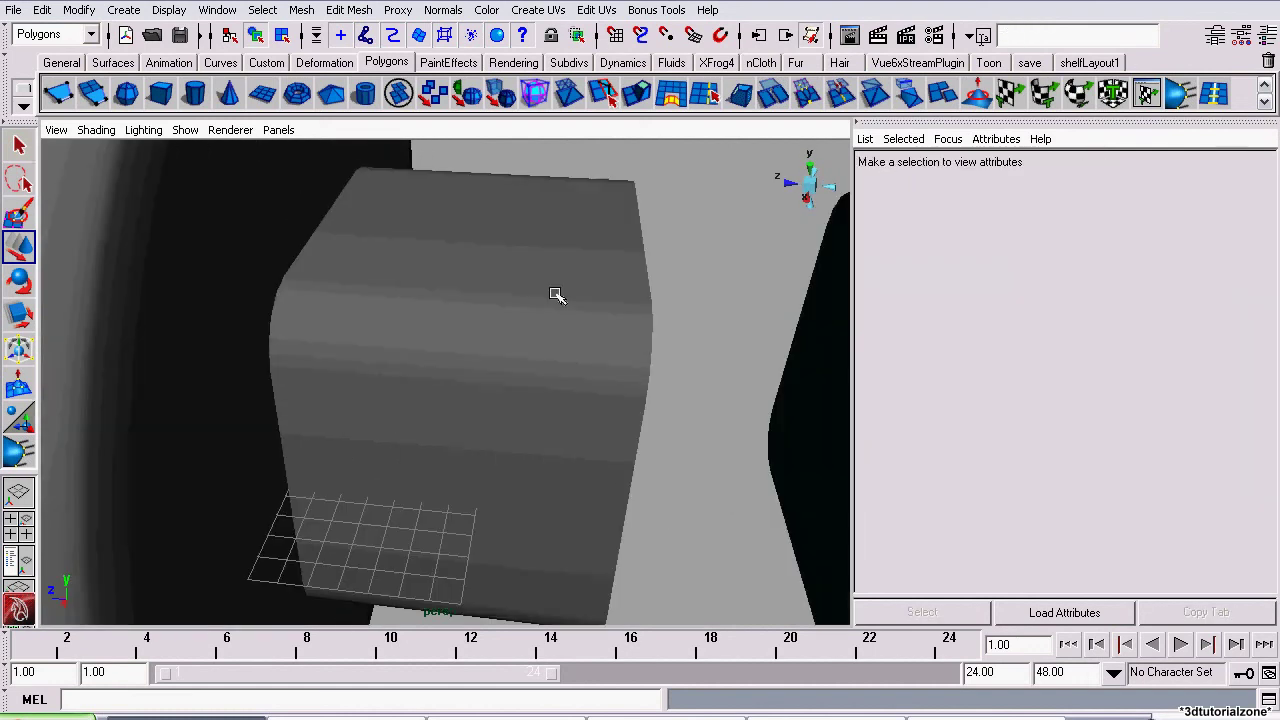
alt+drag(600, 366, 358, 309)
alt+middle_drag(328, 262, 676, 550)
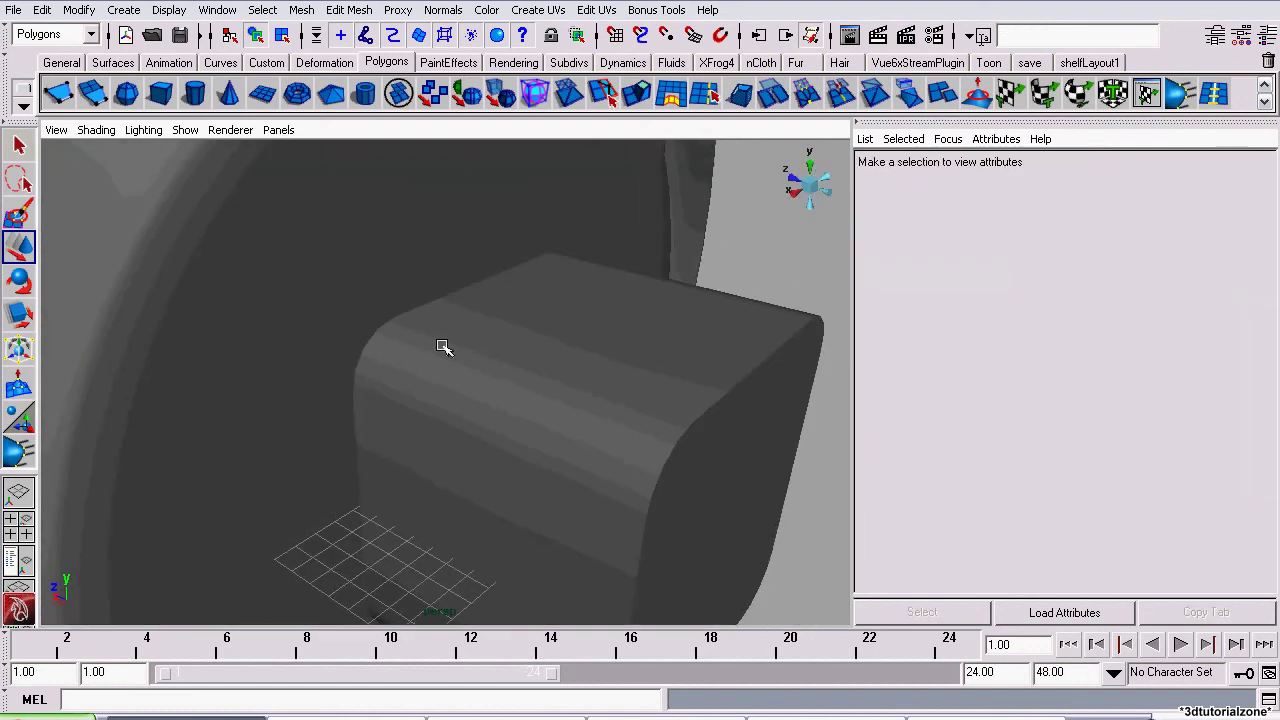
scroll(362, 315, down, 4)
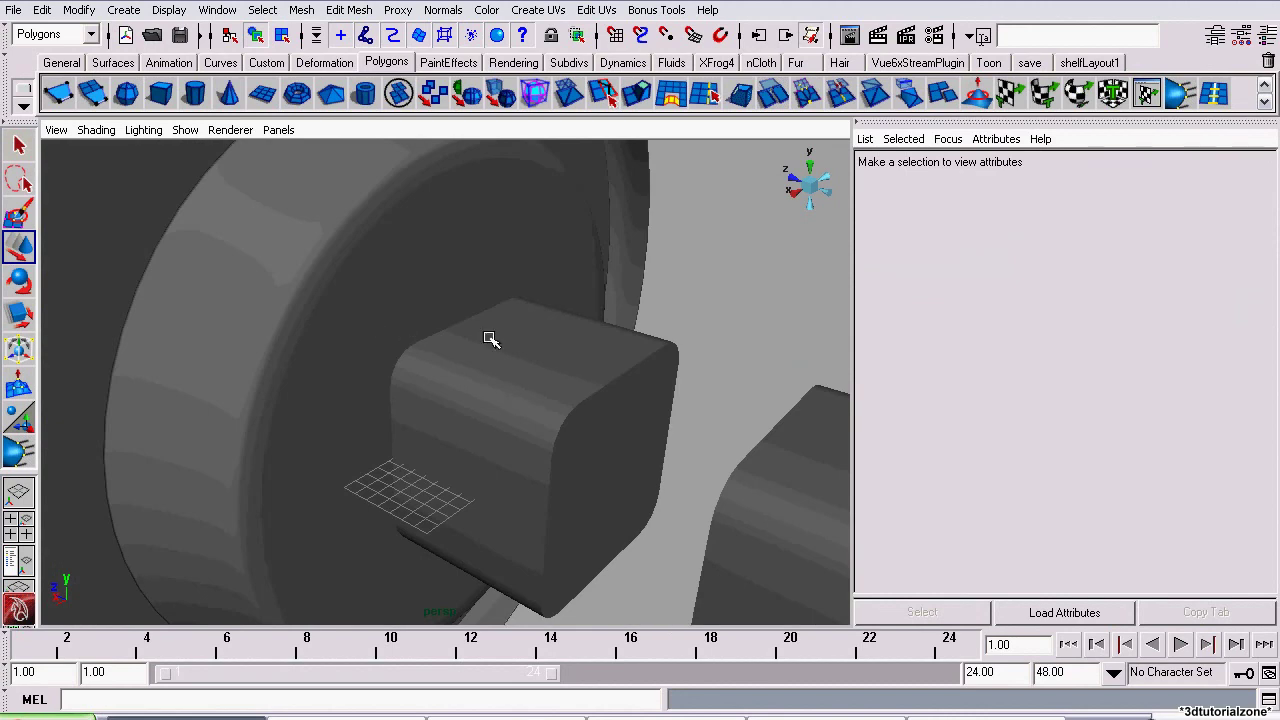
click(11, 154)
scroll(535, 456, down, 3)
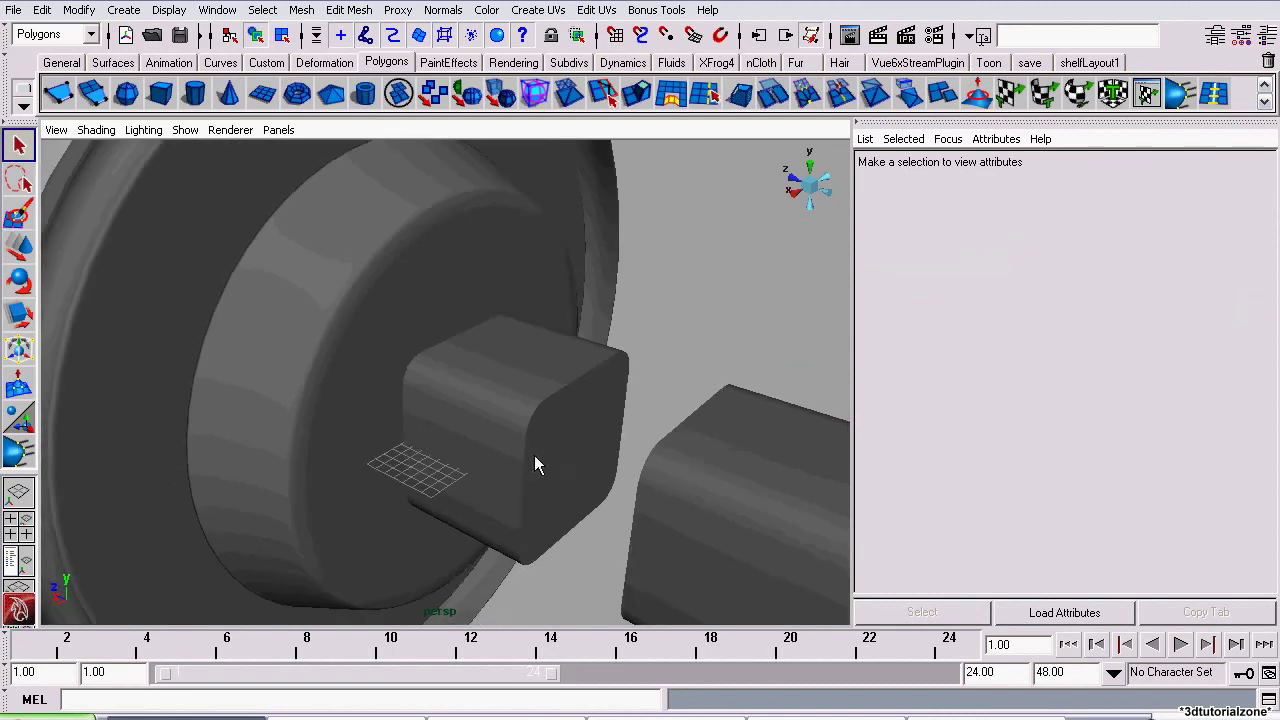
click(800, 558)
click(690, 335)
scroll(407, 326, up, 5)
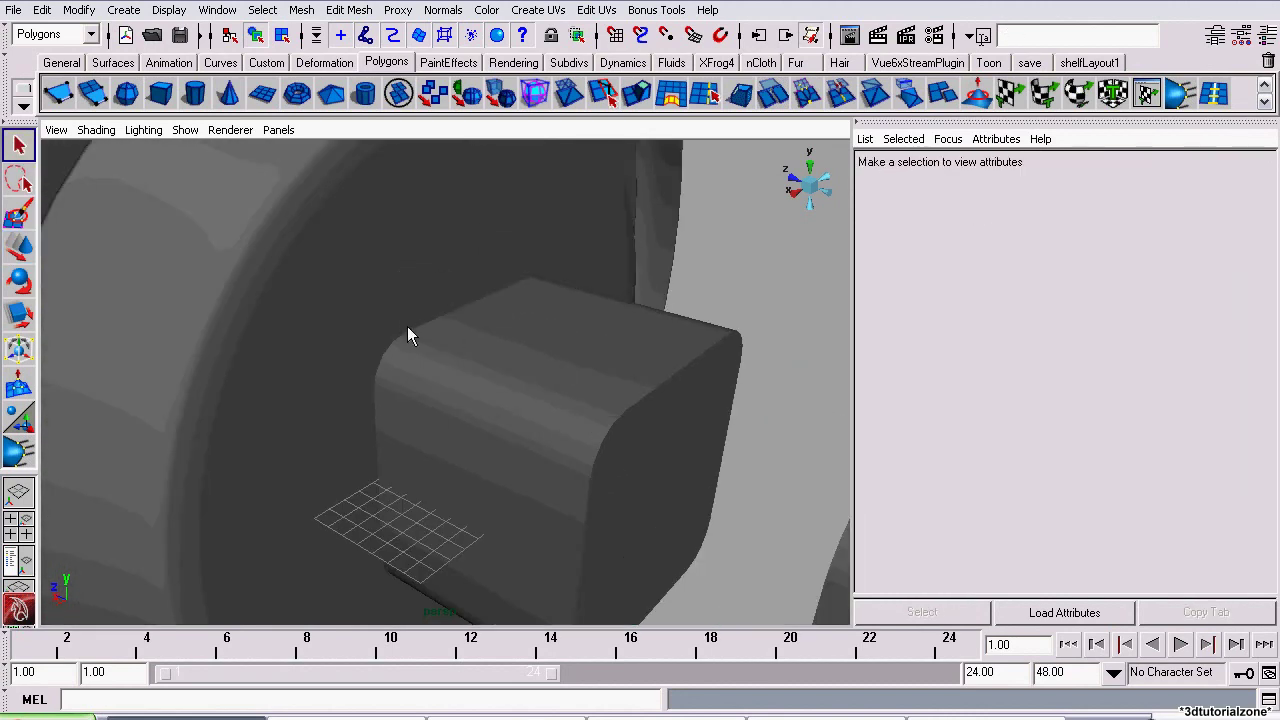
scroll(289, 263, down, 2)
Subtract the original bevelled cube from the revolved clock body with a Boolean Difference.
click(286, 263)
scroll(280, 193, down, 3)
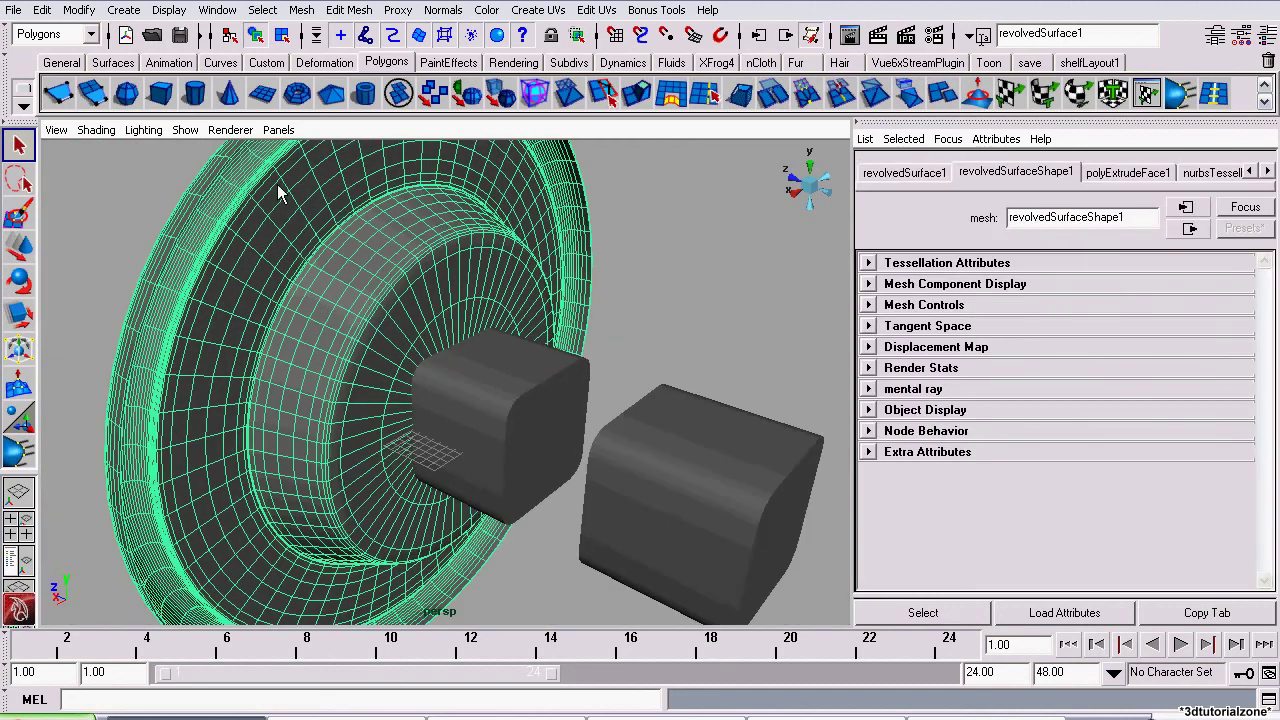
scroll(370, 332, up, 3)
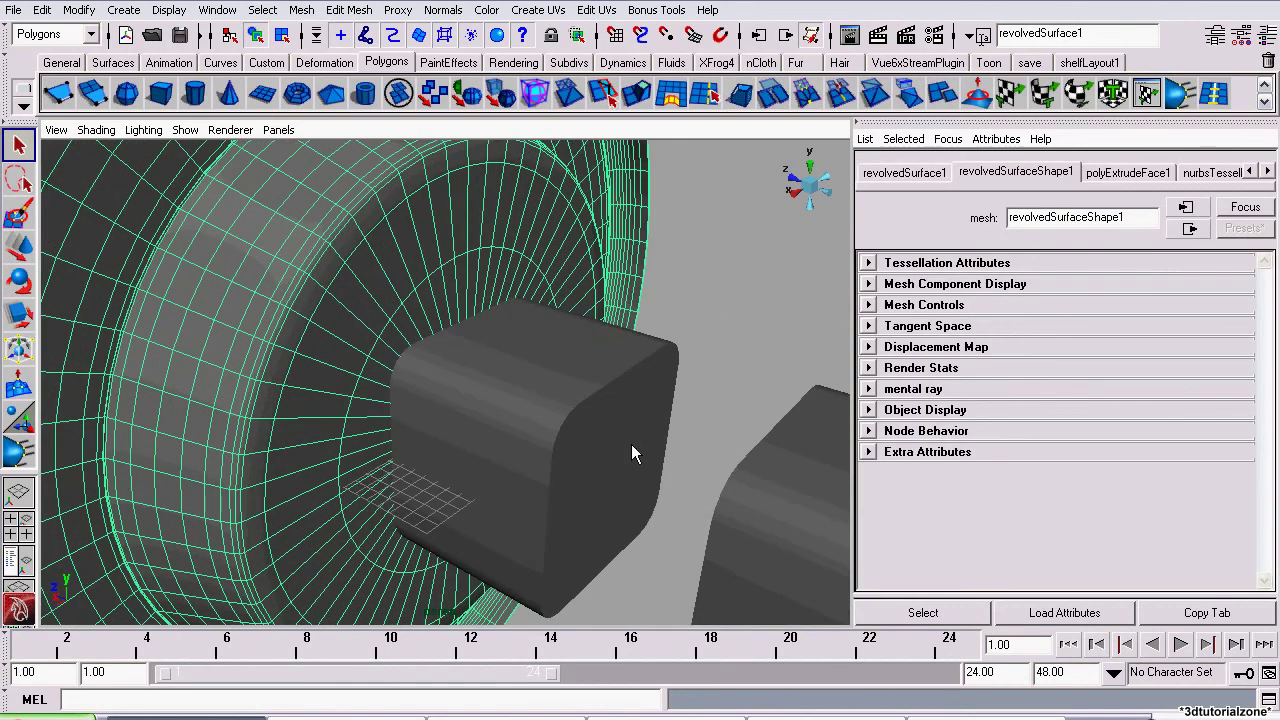
click(535, 330)
alt+drag(429, 443, 529, 408)
click(302, 10)
mouse_move(377, 93)
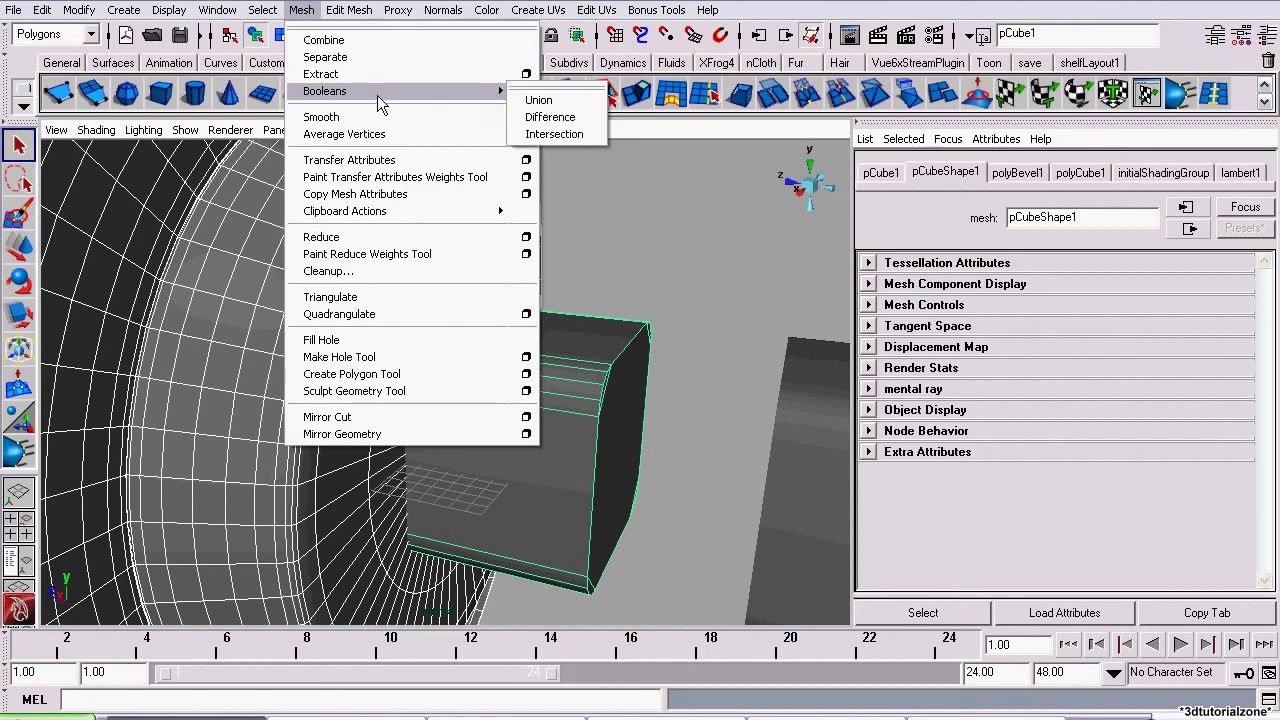
click(560, 117)
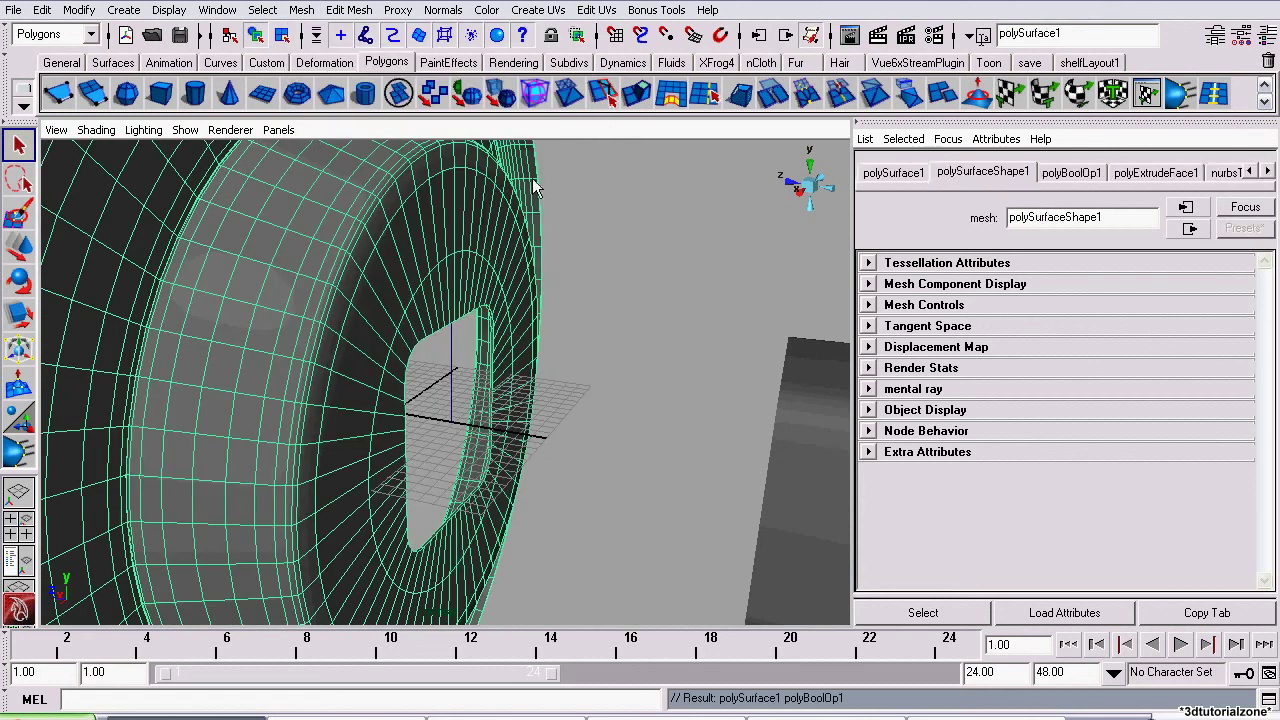
Examine the rounded square opening in the clock's back and its inner edges from several angles.
click(663, 257)
scroll(640, 264, up, 5)
alt+drag(629, 267, 625, 378)
alt+right_drag(625, 378, 120, 320)
alt+drag(120, 320, 30, 384)
alt+right_drag(469, 375, 742, 415)
alt+drag(742, 425, 547, 391)
Move the duplicate cube along Z into the rounded square opening, leaving its outer part protruding from the clock's back.
click(547, 391)
alt+drag(634, 386, 265, 295)
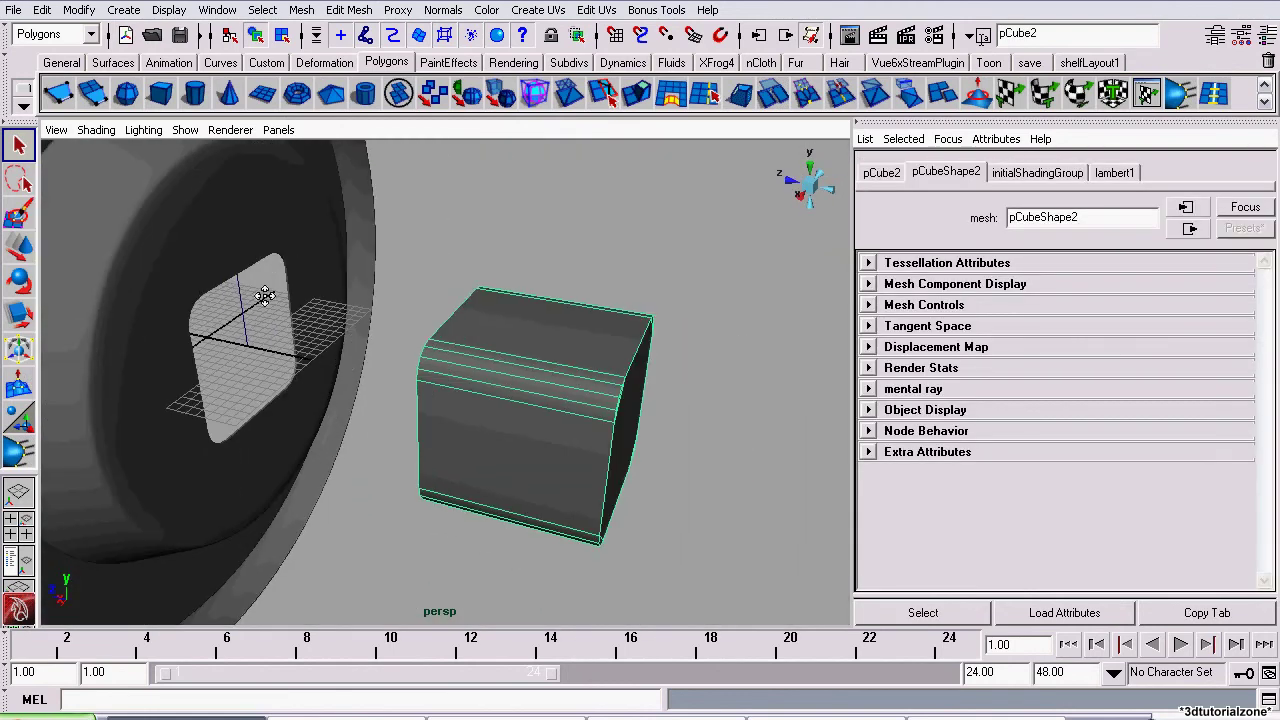
click(9, 247)
drag(450, 392, 232, 338)
key(f)
alt+drag(360, 314, 622, 291)
middle_drag(622, 291, 552, 292)
scroll(512, 294, down, 4)
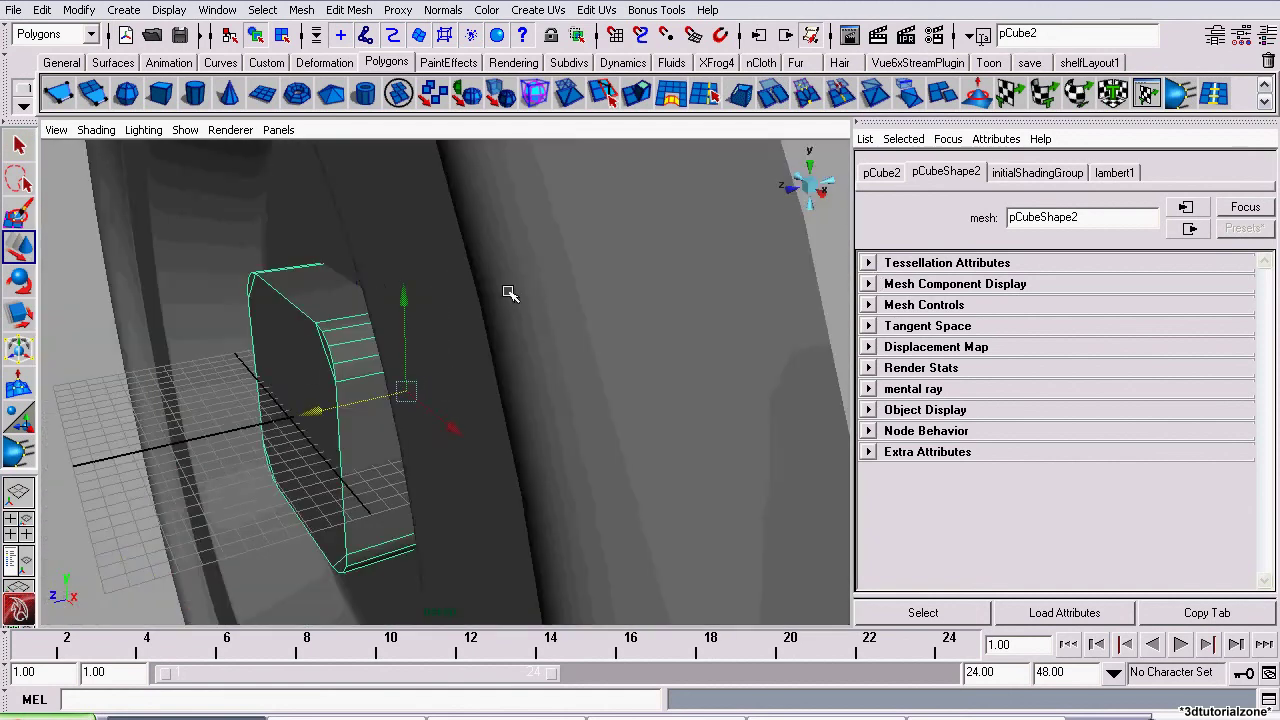
alt+drag(439, 286, 510, 368)
middle_drag(302, 333, 322, 333)
alt+drag(626, 310, 424, 224)
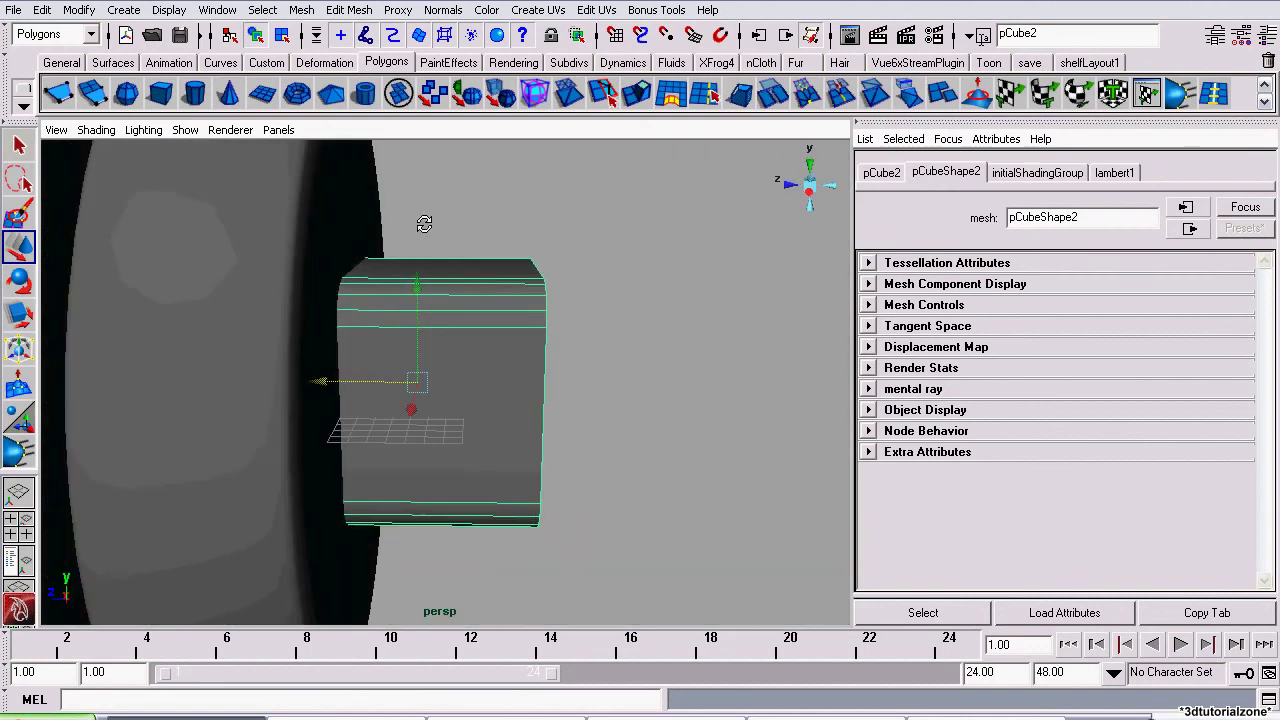
Delete the duplicate cube's outer end face, so the box is open toward the back of the clock.
right_drag(481, 283, 487, 323)
alt+drag(589, 298, 565, 275)
drag(510, 235, 705, 588)
alt+drag(726, 448, 346, 402)
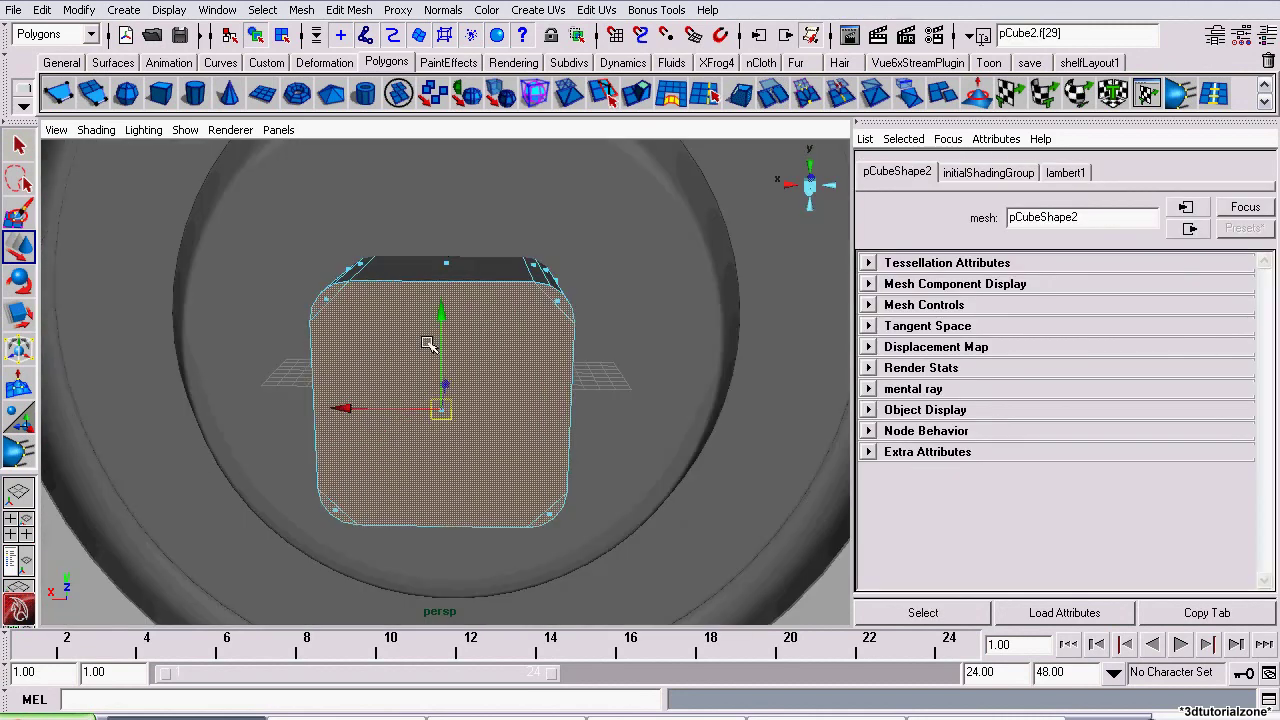
key(Delete)
alt+drag(374, 322, 598, 323)
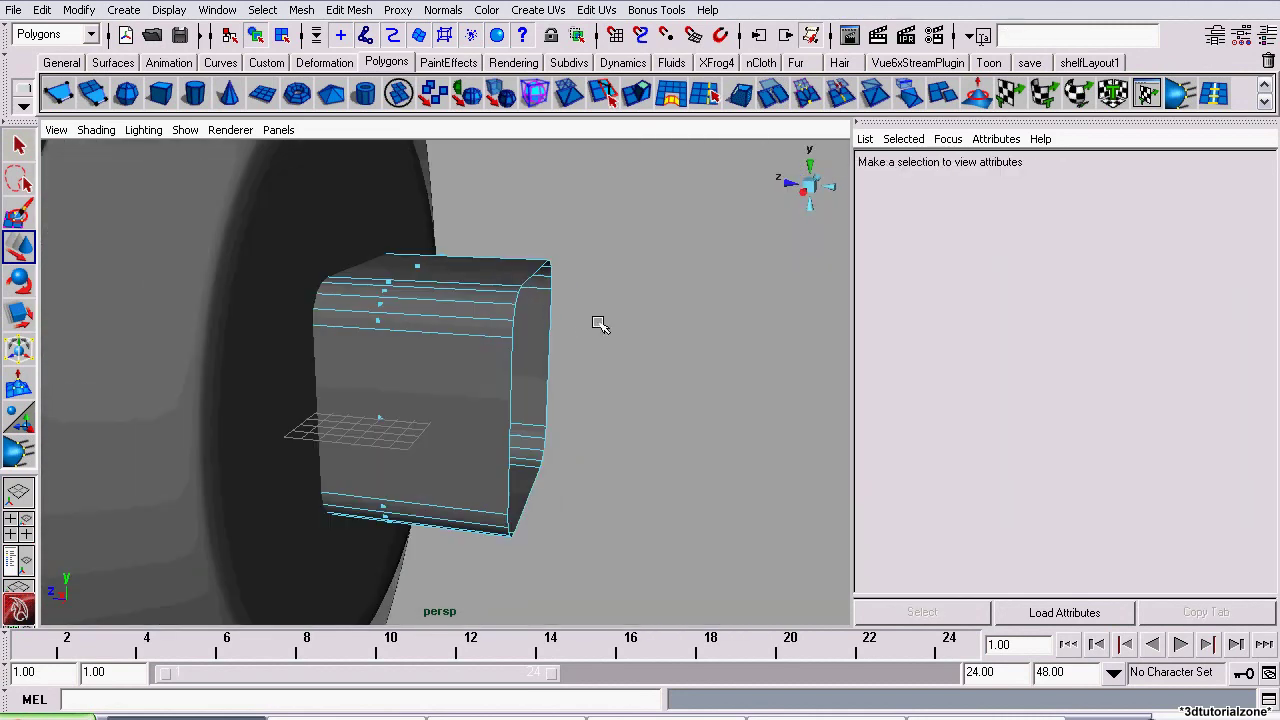
Move the vertices around the box's open end along Z to line up with the clock's back surface.
alt+drag(520, 271, 597, 263)
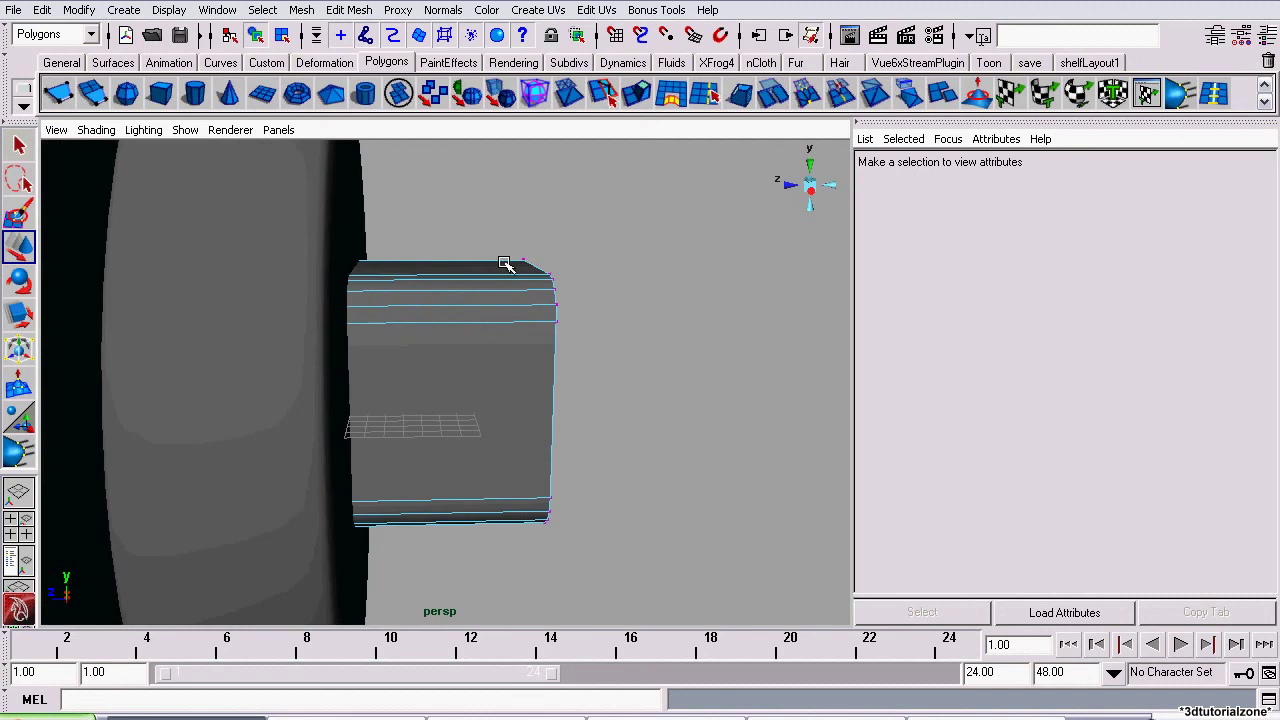
drag(506, 266, 664, 586)
drag(448, 383, 315, 386)
alt+drag(700, 400, 597, 432)
alt+right_drag(598, 432, 858, 458)
middle_drag(820, 447, 611, 441)
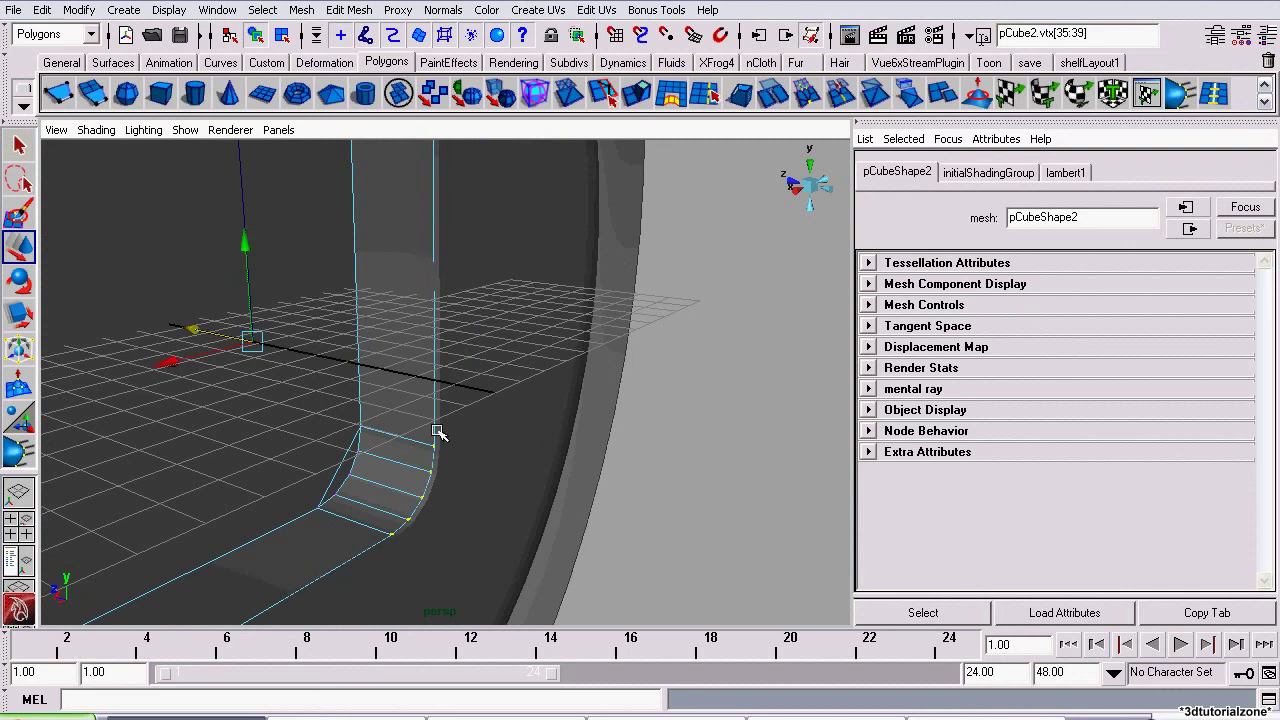
alt+drag(438, 433, 765, 395)
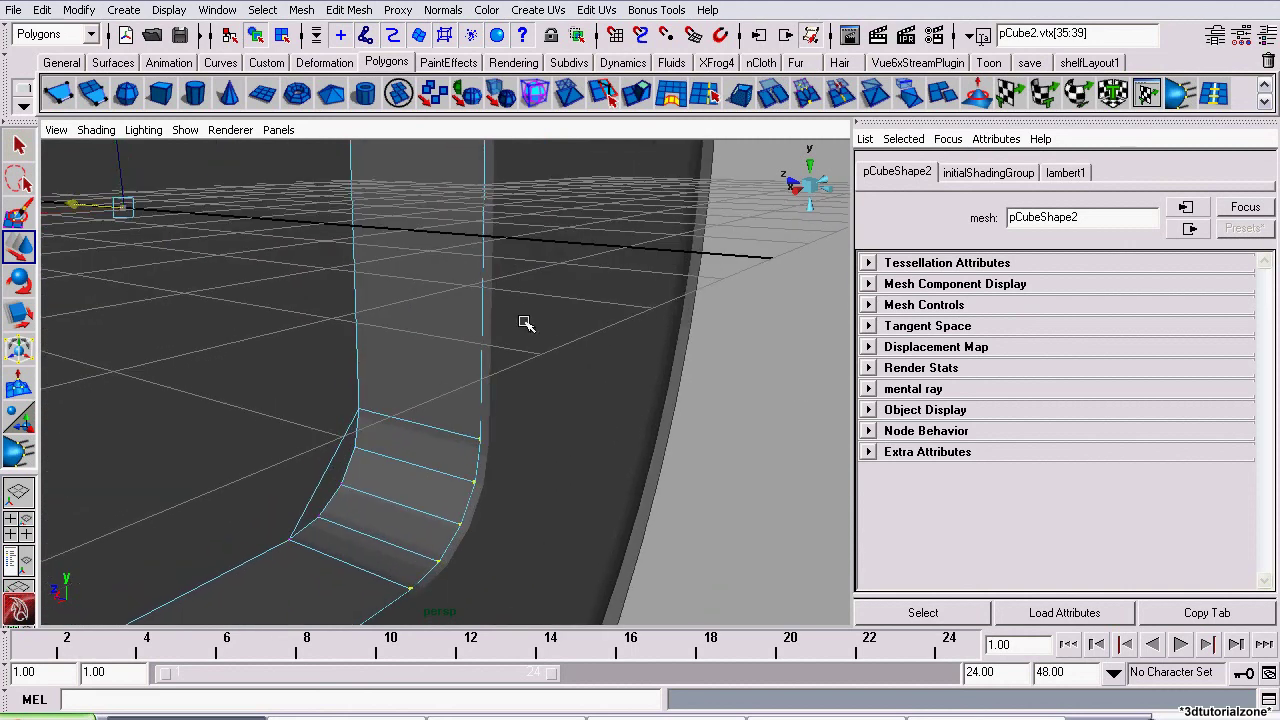
Return the compartment box to object mode, deselect it, and check the recess from the clock's back and front.
right_drag(364, 279, 440, 250)
click(749, 357)
scroll(746, 357, down, 6)
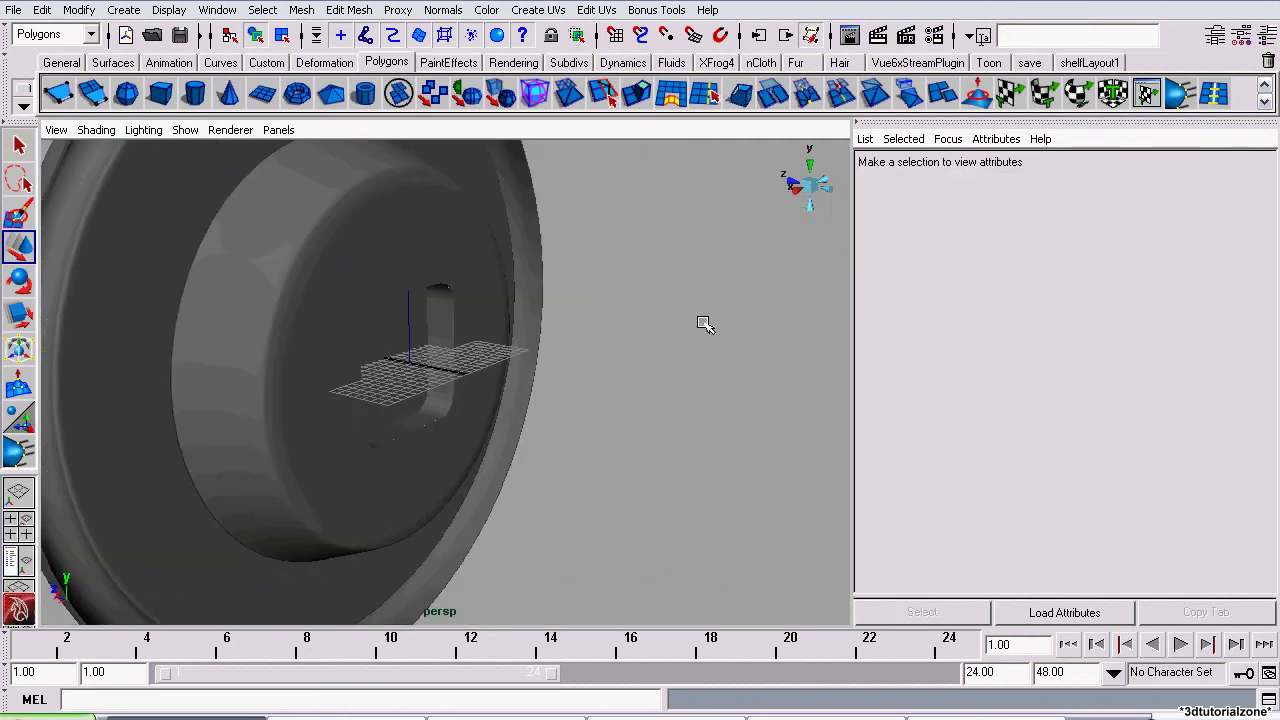
alt+drag(704, 323, 751, 351)
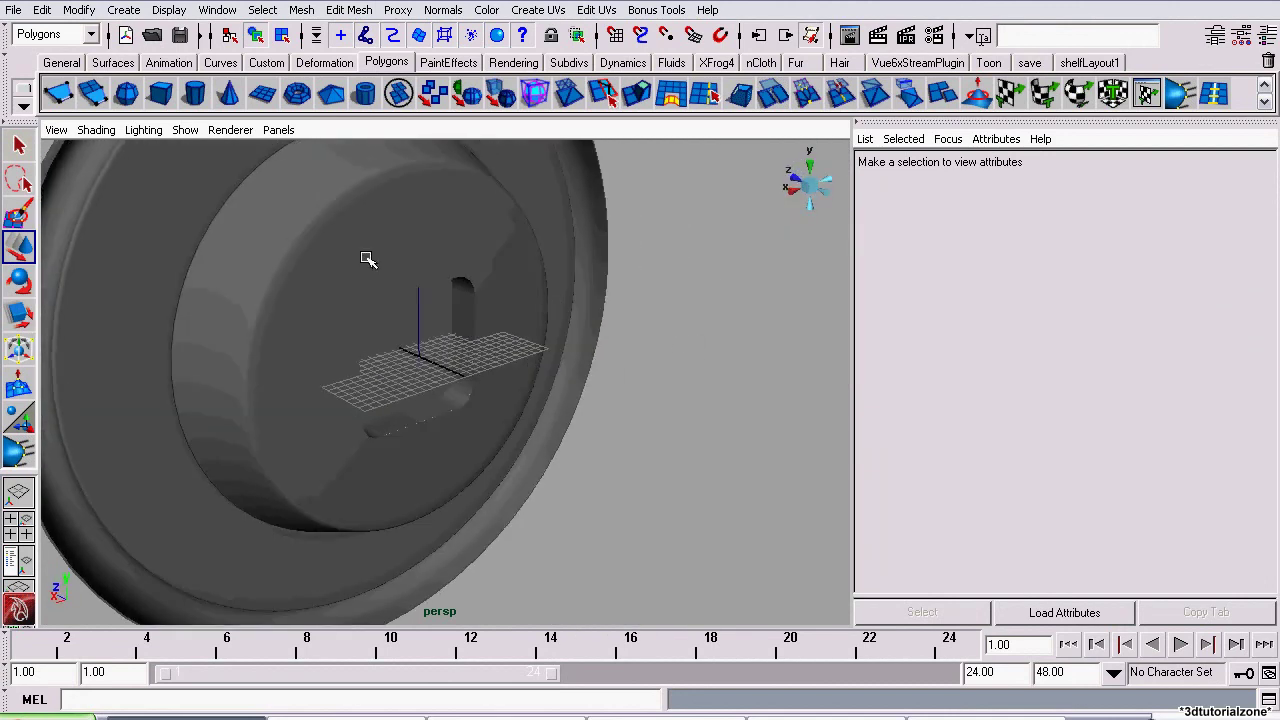
alt+drag(368, 259, 657, 397)
alt+right_drag(615, 388, 354, 366)
alt+drag(354, 366, 300, 362)
Save the scene as a new mayaBinary file named part3 in C:\3dtutorialzone\model.
click(6, 9)
click(60, 100)
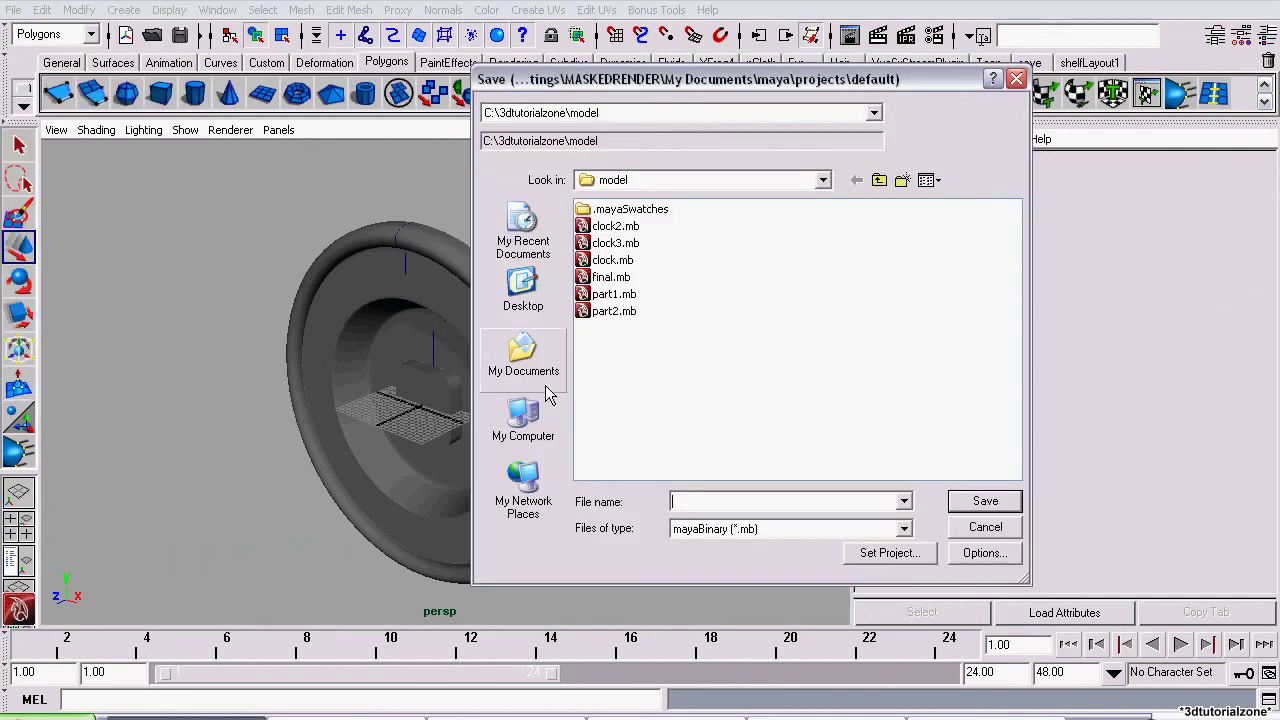
text(par)
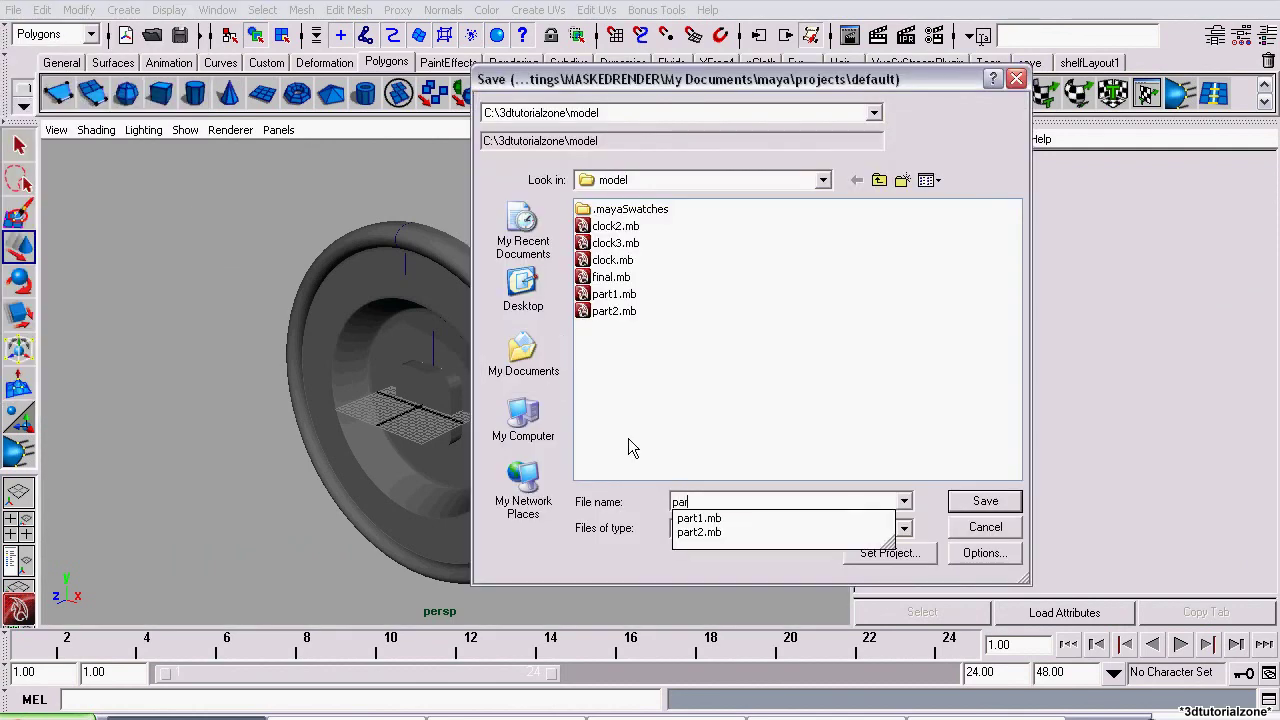
text(t3)
click(985, 501)
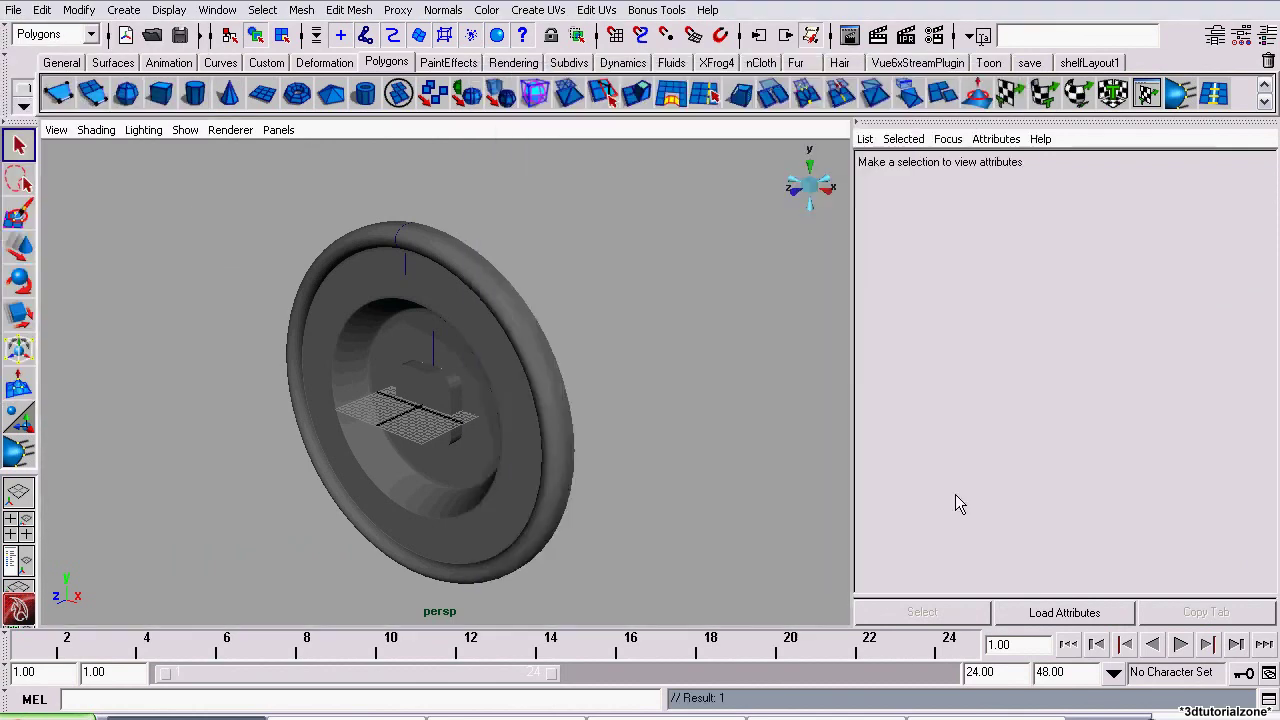
alt+drag(585, 348, 646, 346)
alt+middle_drag(646, 346, 679, 314)
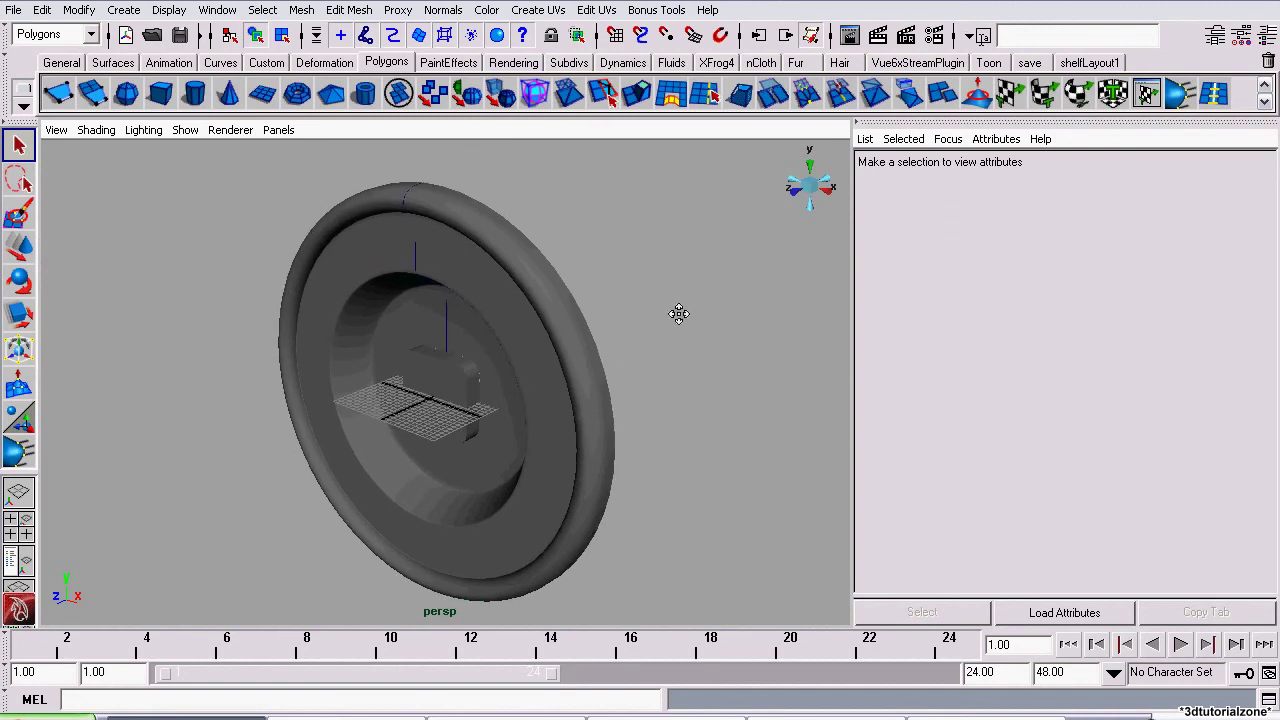